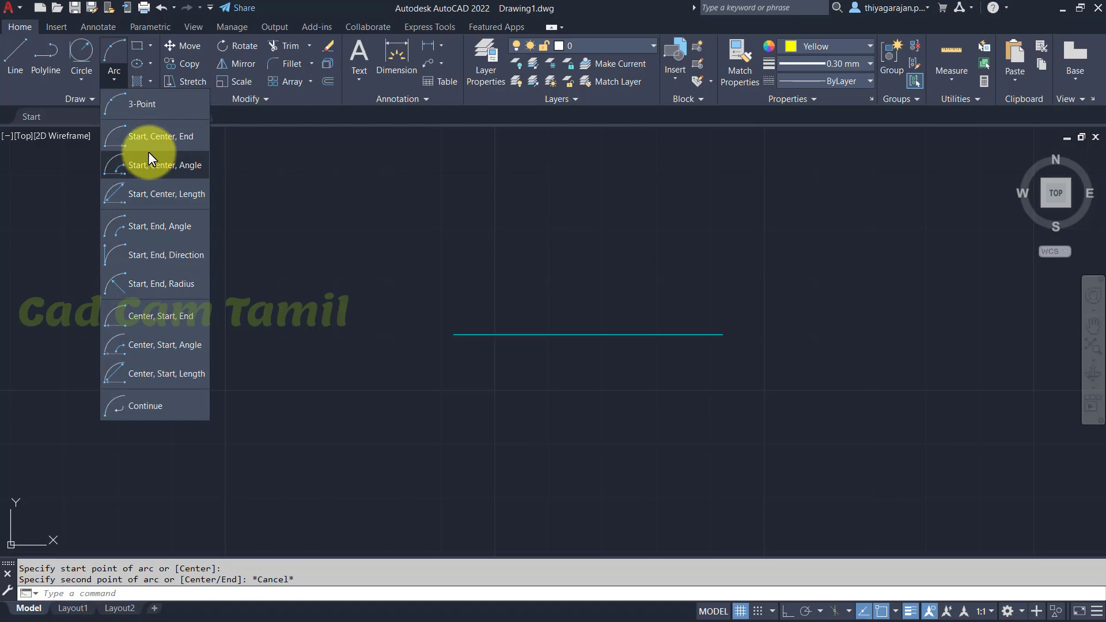
- Draw a 3-Point arc through three free points in the empty area west of the horizontal line
click(124, 103)
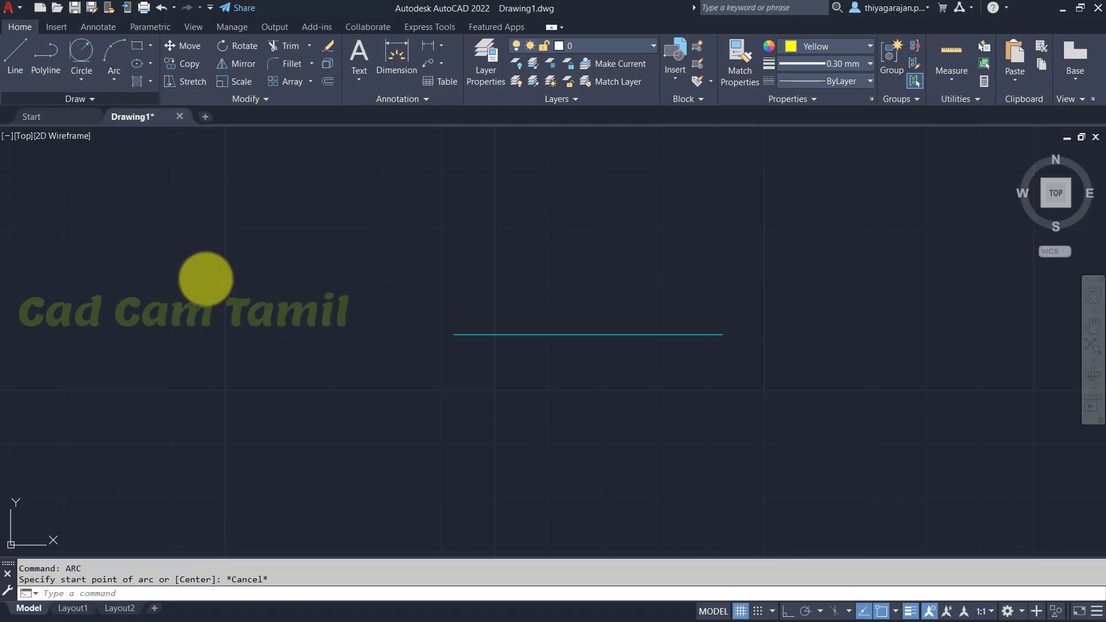
click(168, 385)
key(Escape)
key(Return)
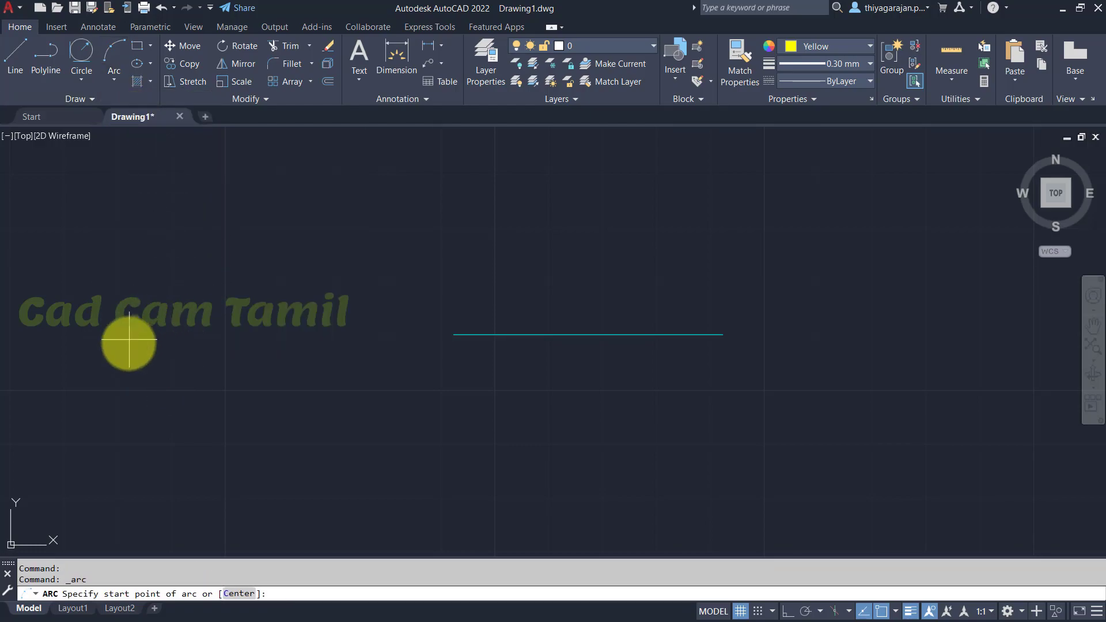
click(122, 356)
click(157, 271)
click(303, 235)
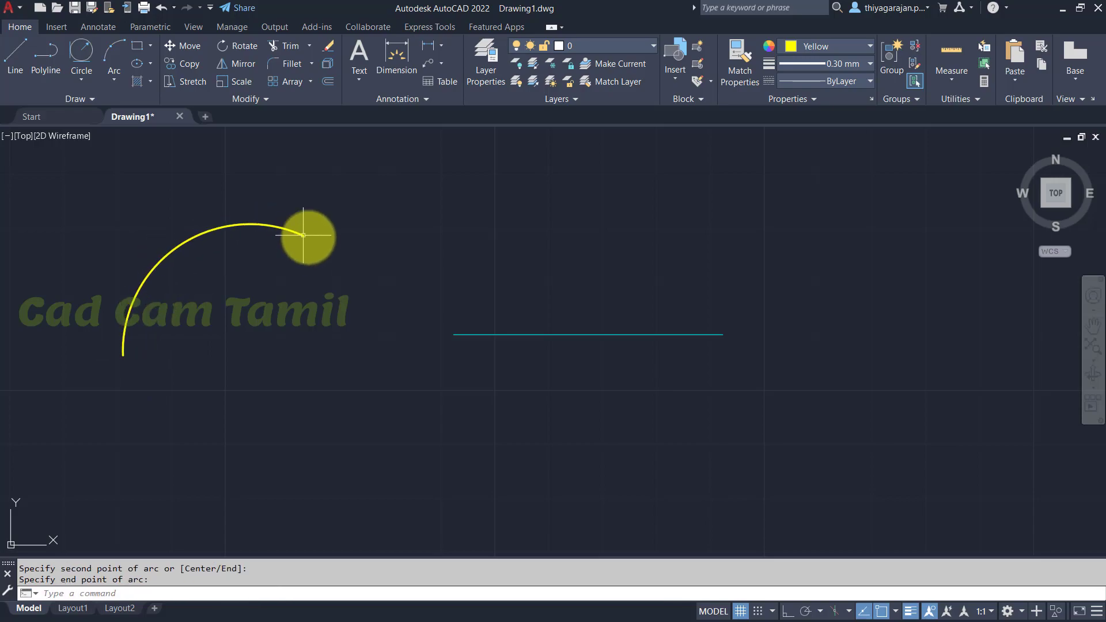
- Draw a second 3-Point arc counterclockwise below the first, picking three free points
key(Return)
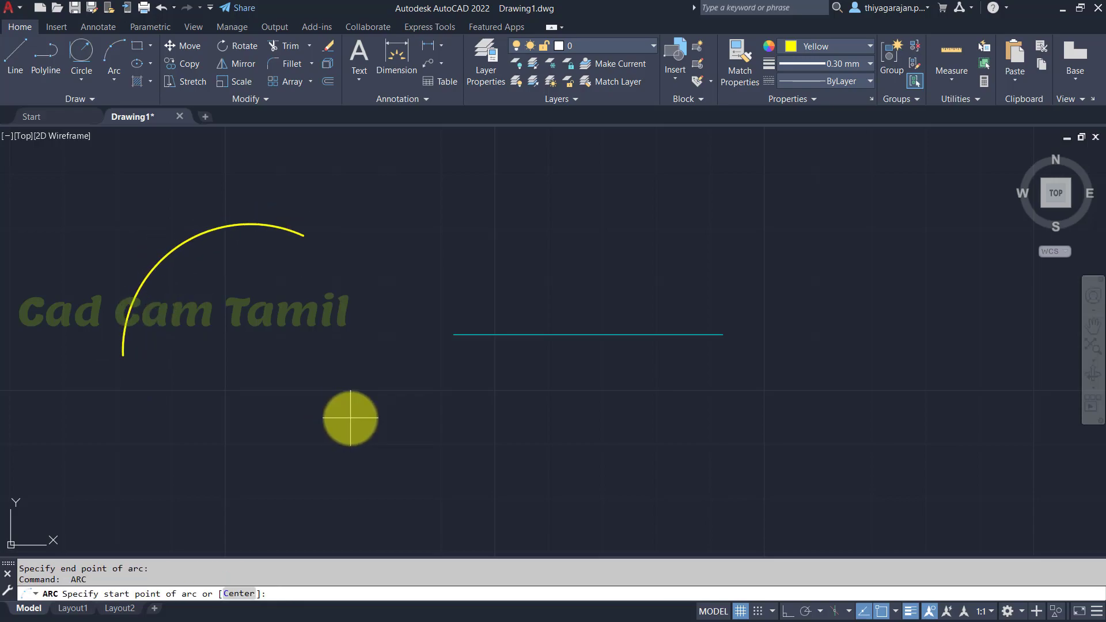
click(114, 78)
click(136, 132)
click(370, 407)
click(320, 315)
click(197, 323)
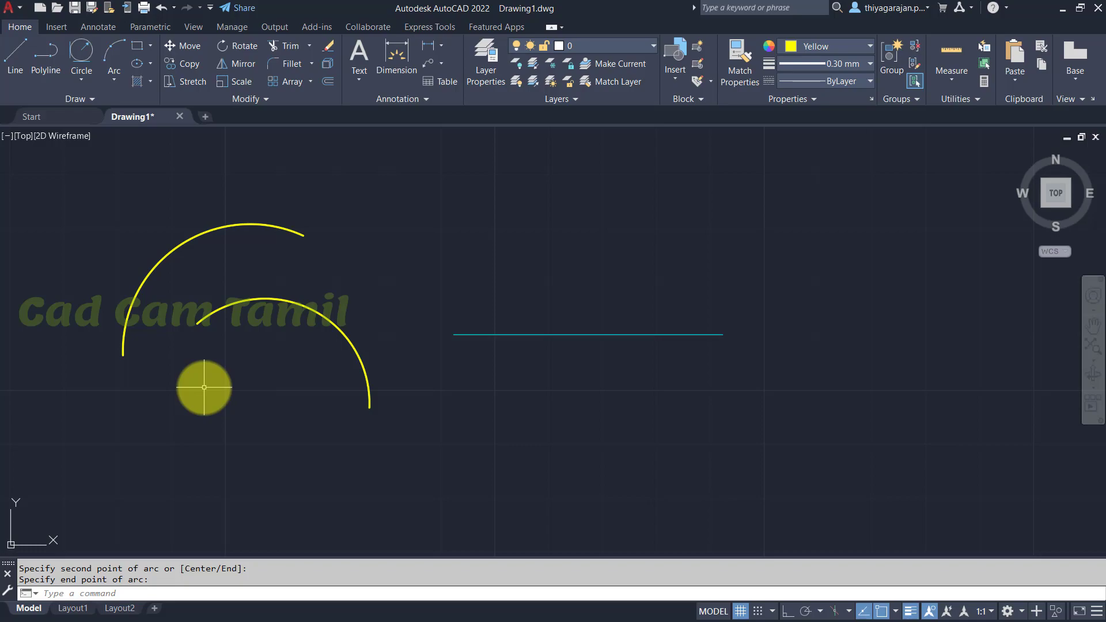
- Erase both three-point arcs, keeping the horizontal line
click(240, 348)
click(133, 219)
key(Delete)
click(114, 79)
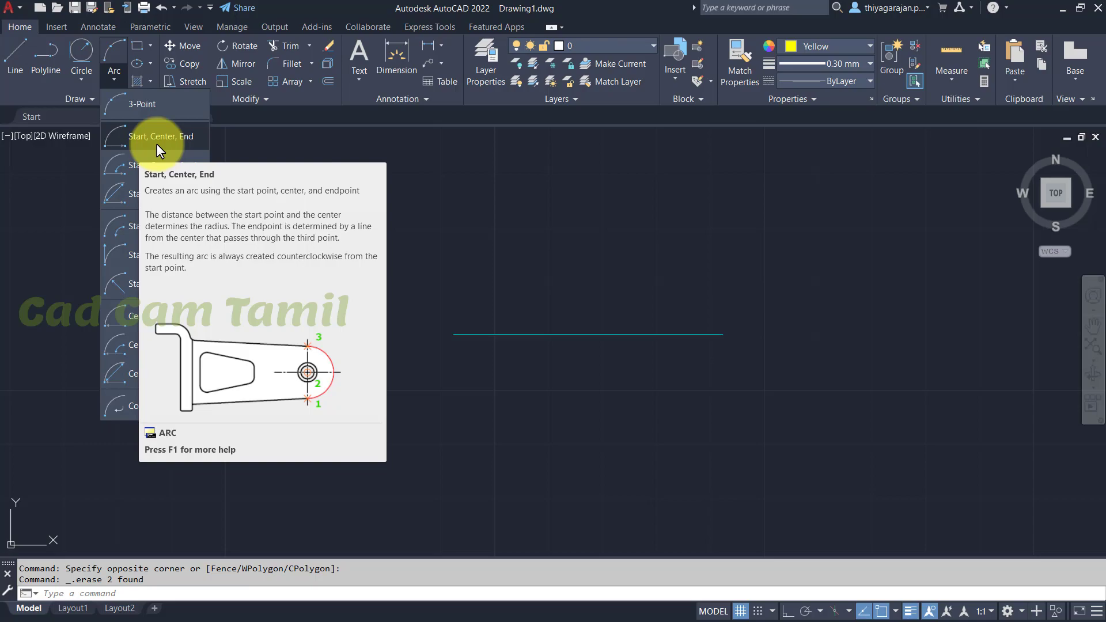
click(188, 137)
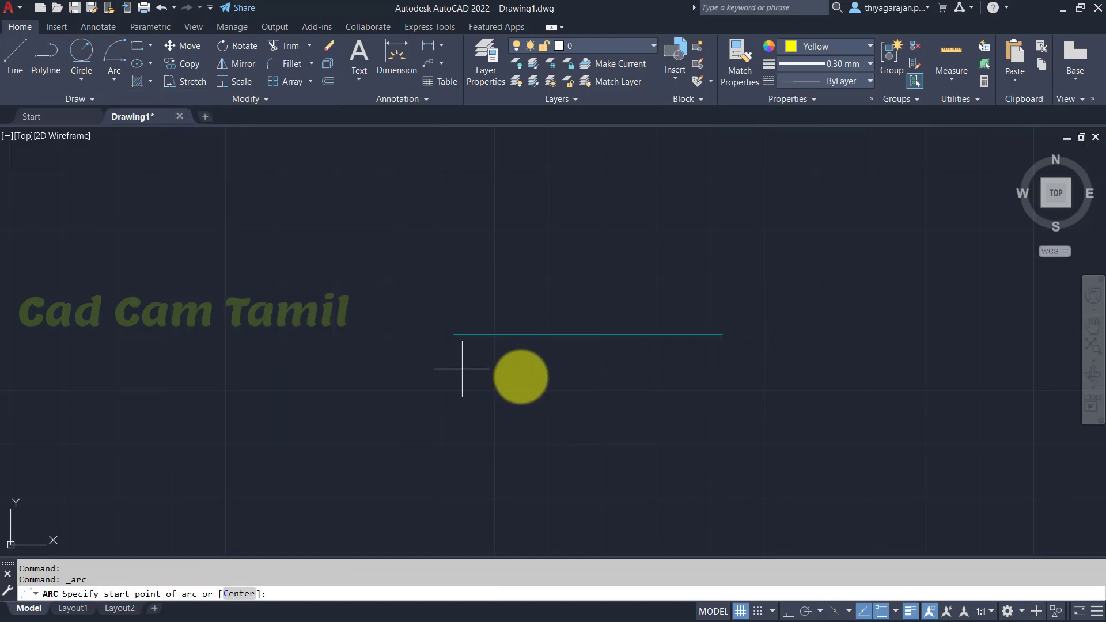
click(723, 334)
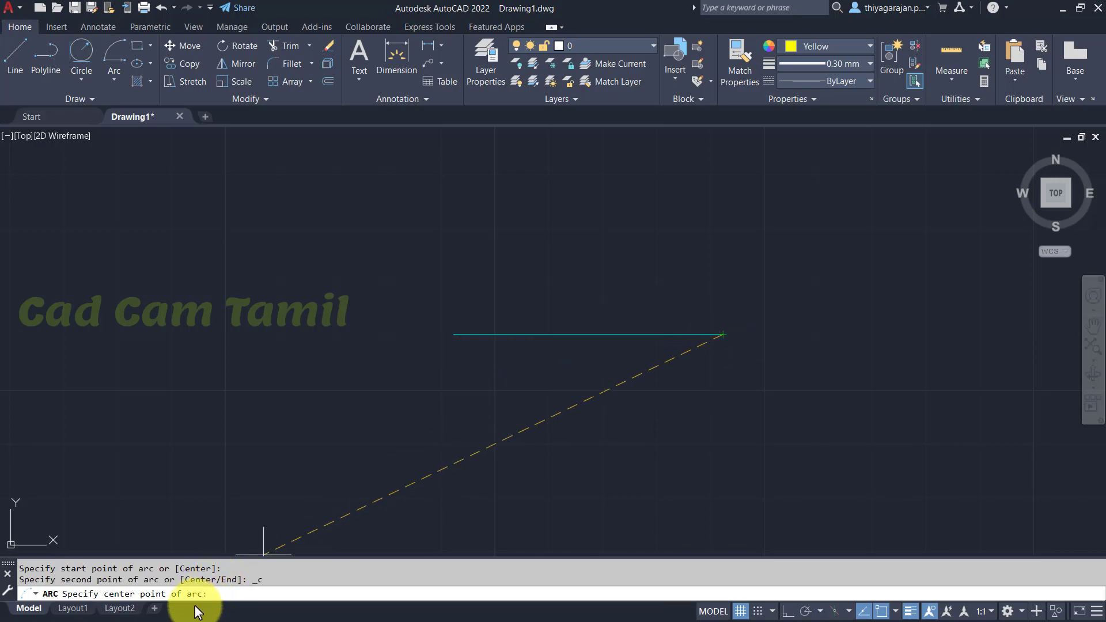
click(588, 334)
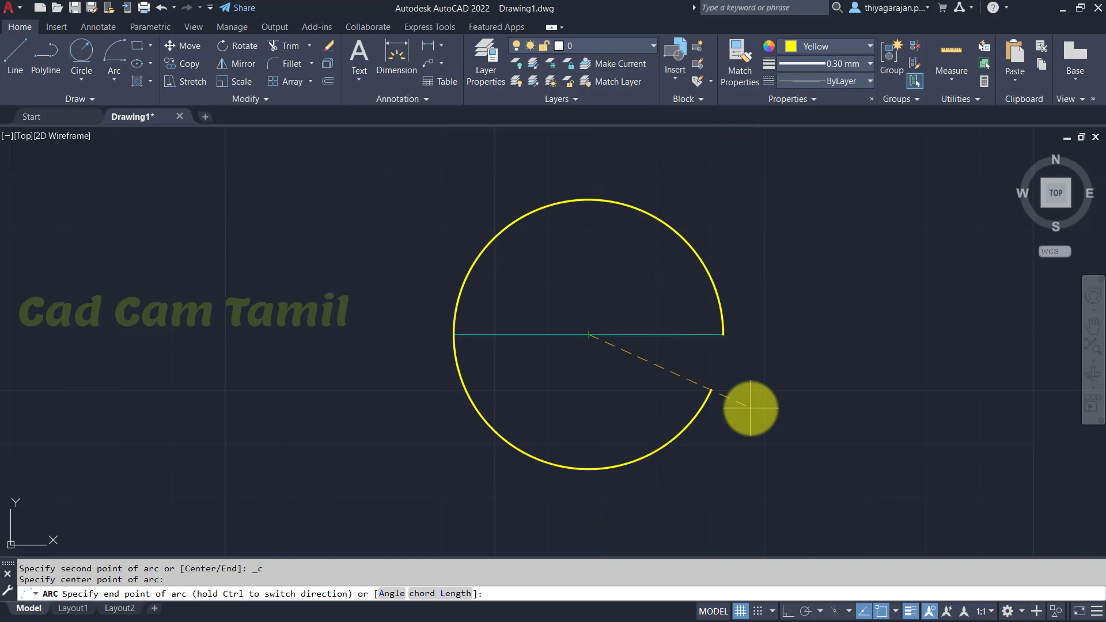
key(Escape)
- Draw a Start, Center, End arc from the line's west endpoint, centered on its midpoint, ending at a free direction above the east endpoint
click(112, 81)
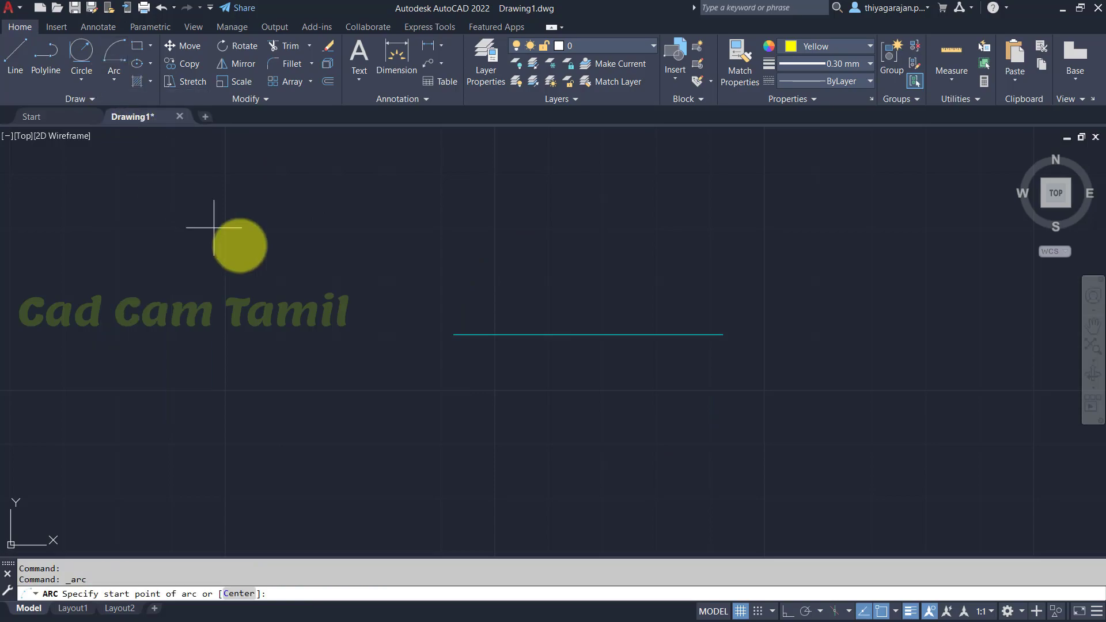
click(454, 334)
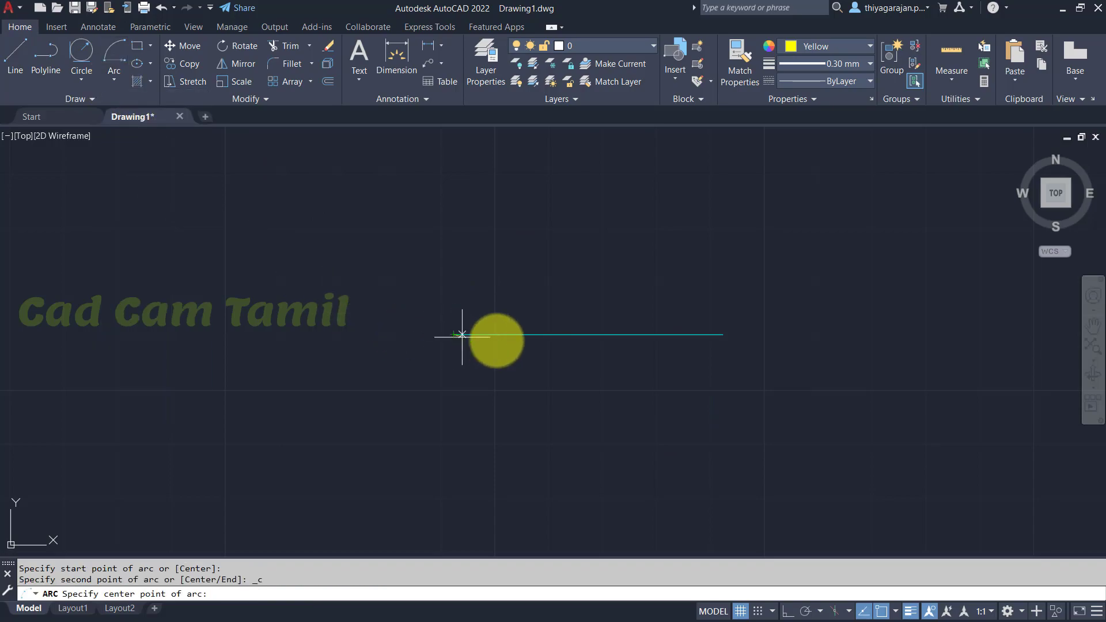
click(588, 334)
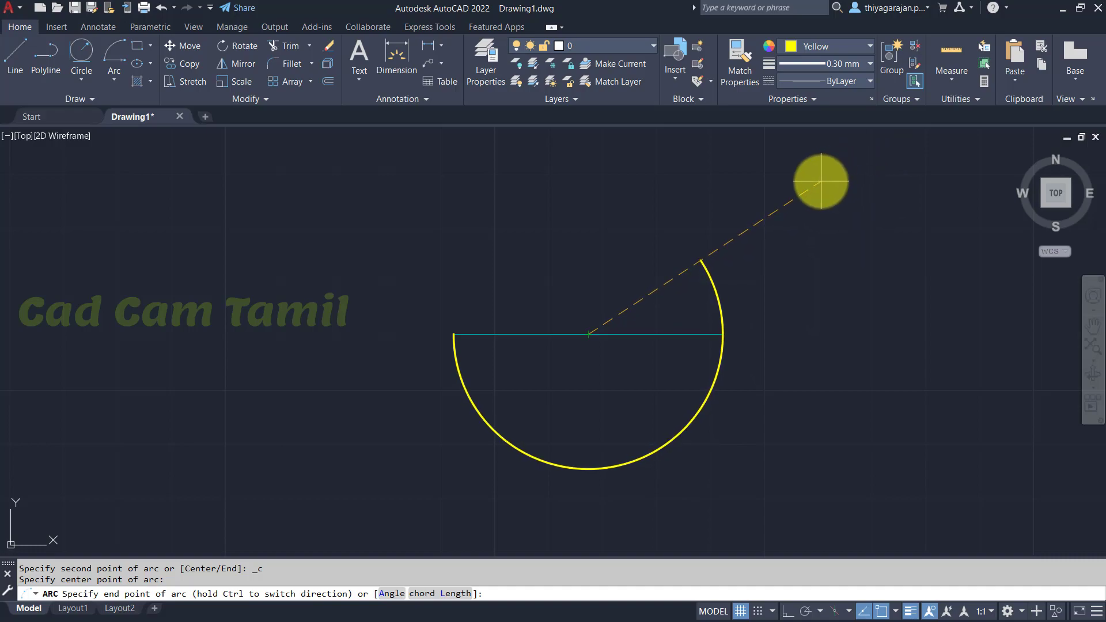
click(820, 181)
- Erase the large arc centered on the line's midpoint
click(702, 261)
key(Escape)
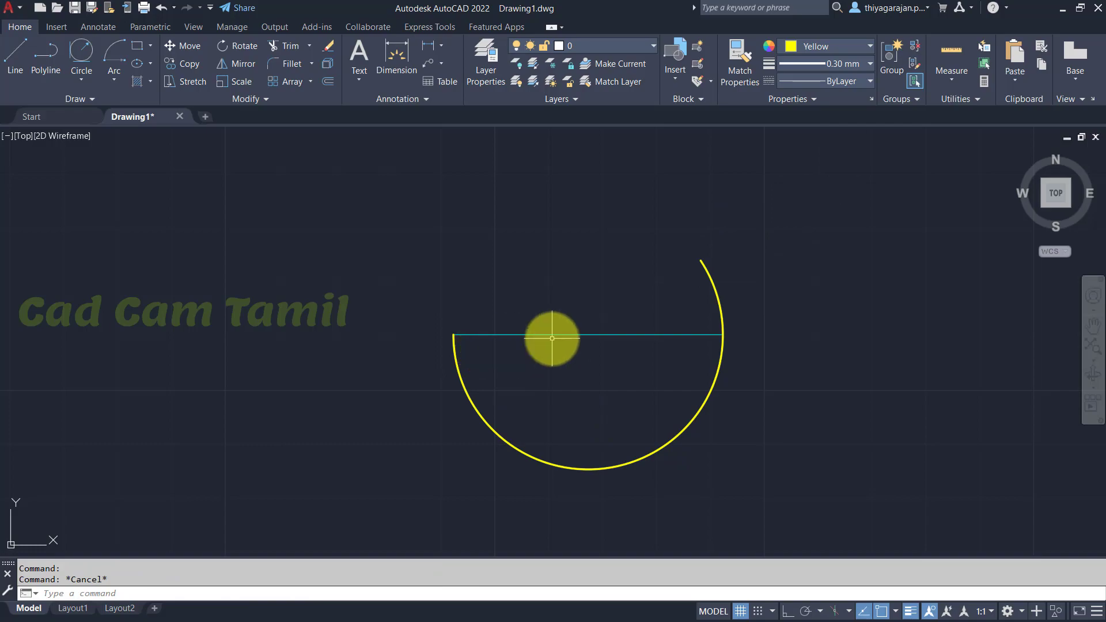
key(Delete)
- Draw a Start, Center, Angle arc from the line's east endpoint, centered on its midpoint, with a 30° included angle
click(114, 80)
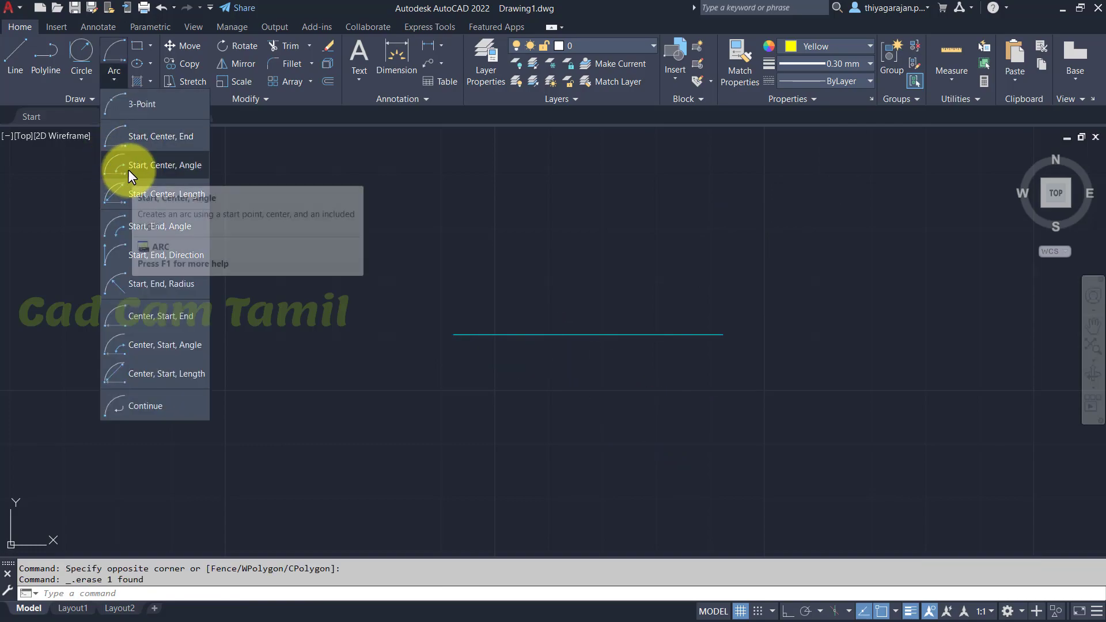
click(154, 164)
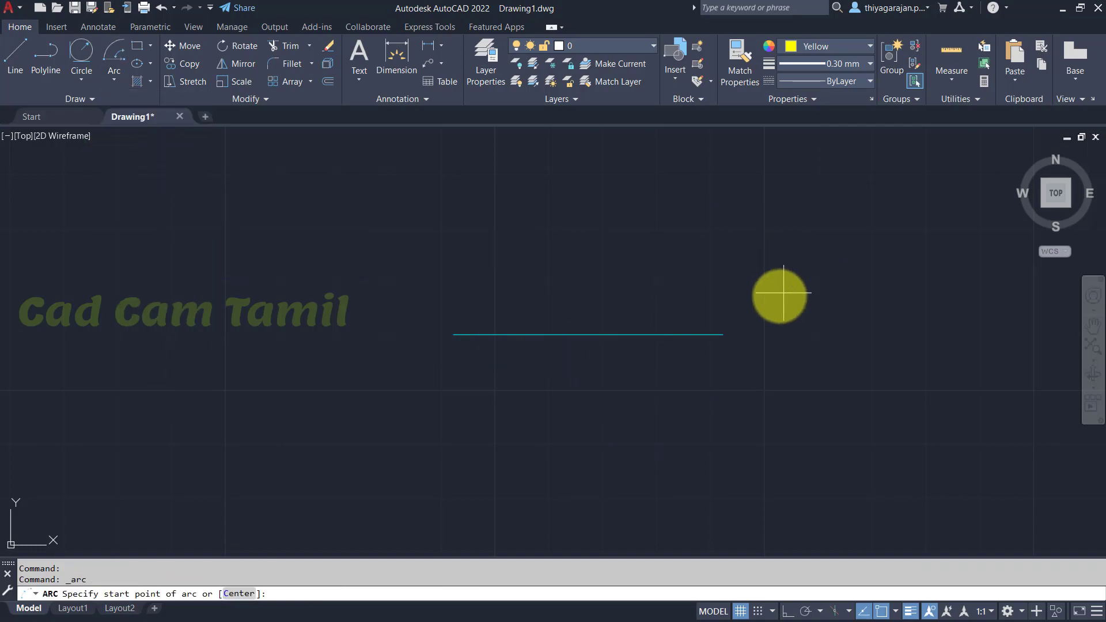
click(723, 334)
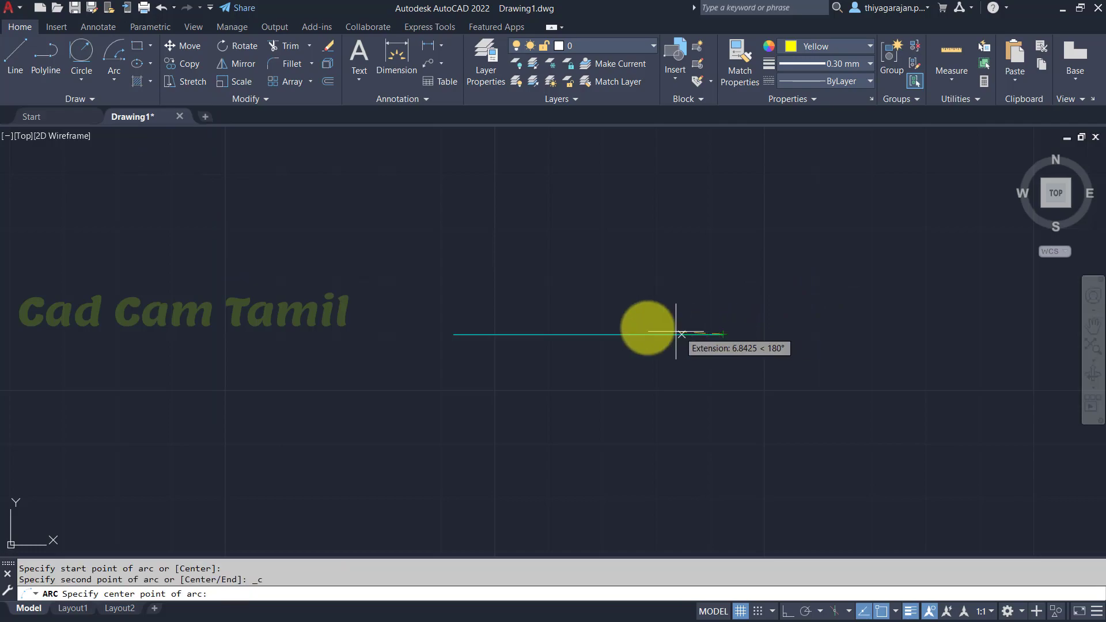
click(588, 334)
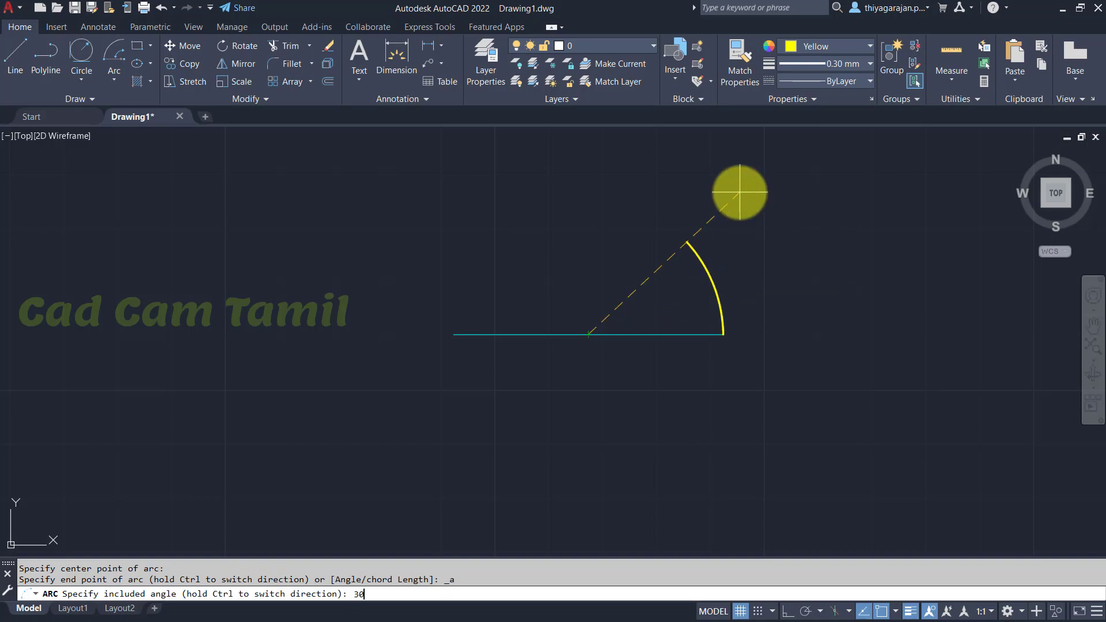
key(Return)
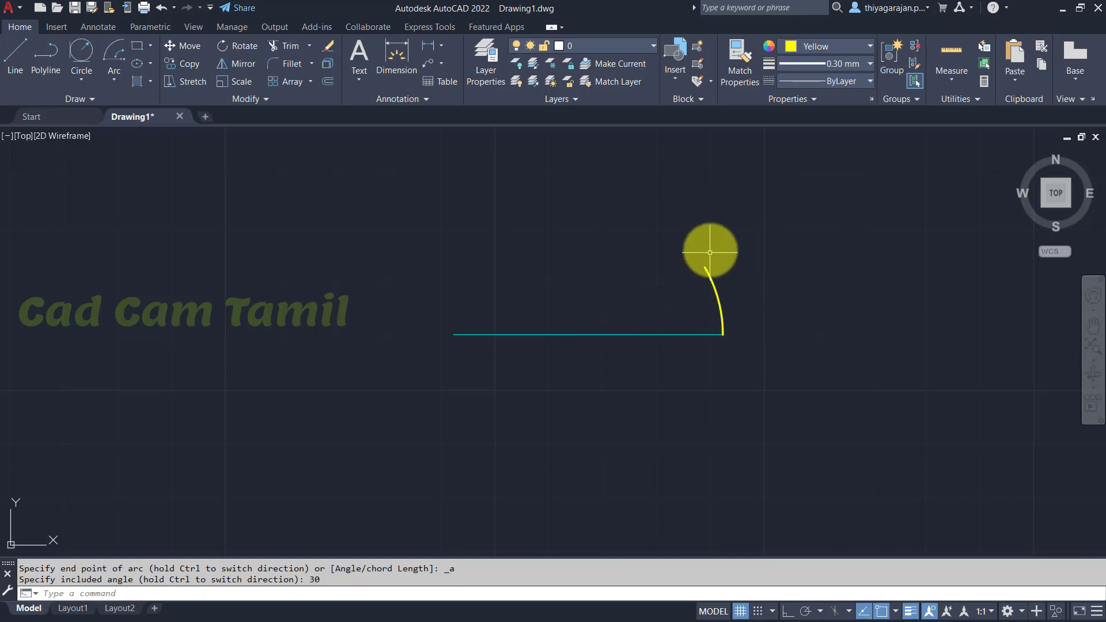
- Draw another Start, Center, Angle arc from the same endpoint and center with a -30° included angle
click(108, 76)
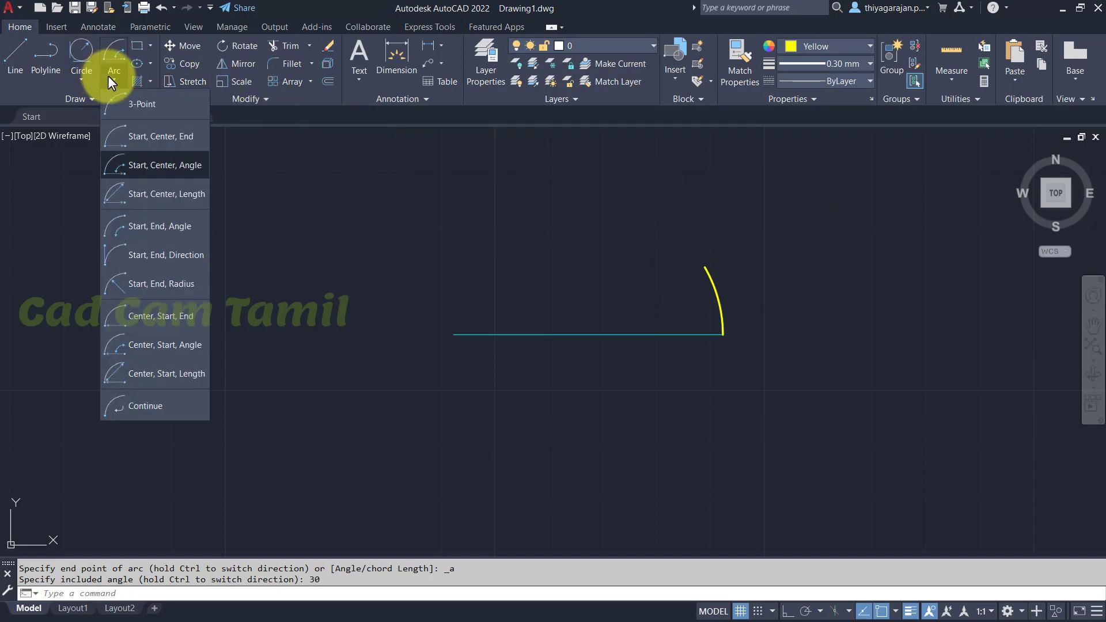
click(146, 167)
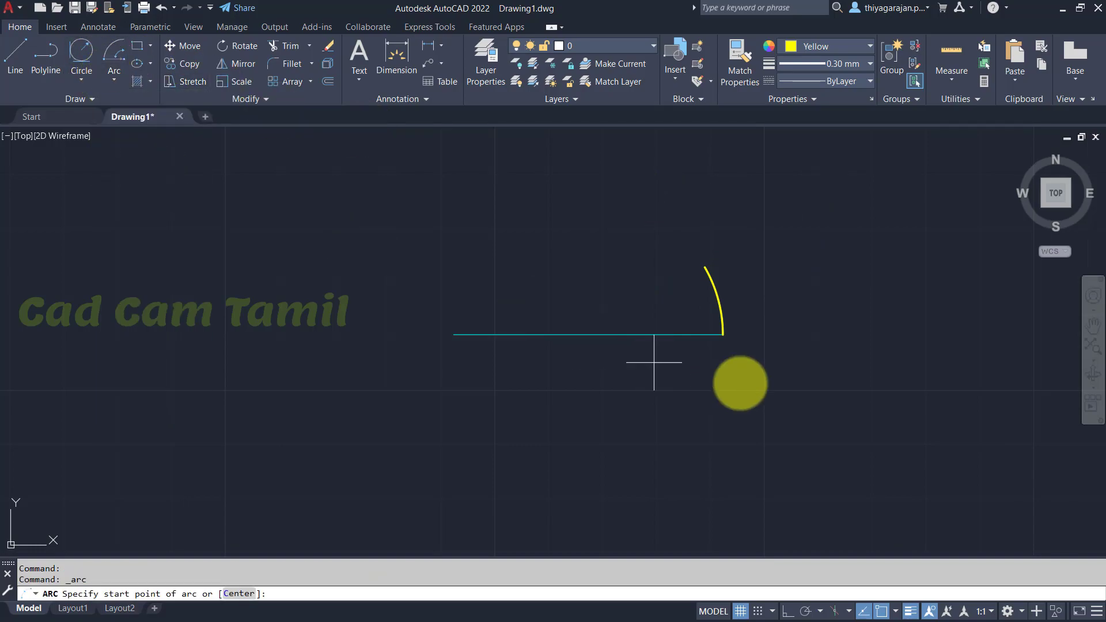
click(726, 334)
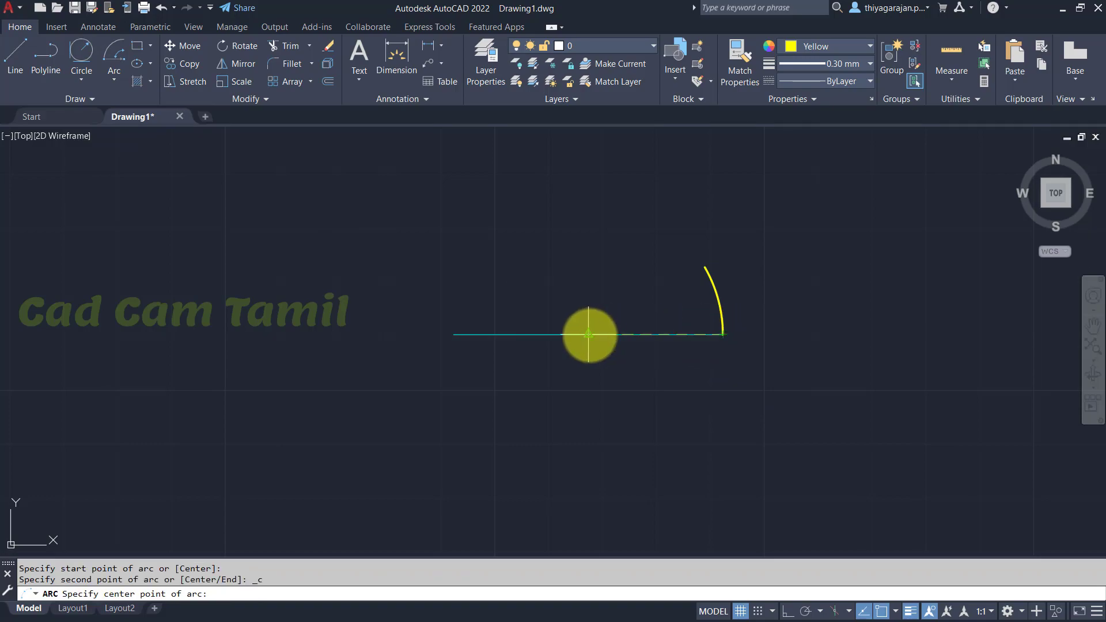
click(588, 334)
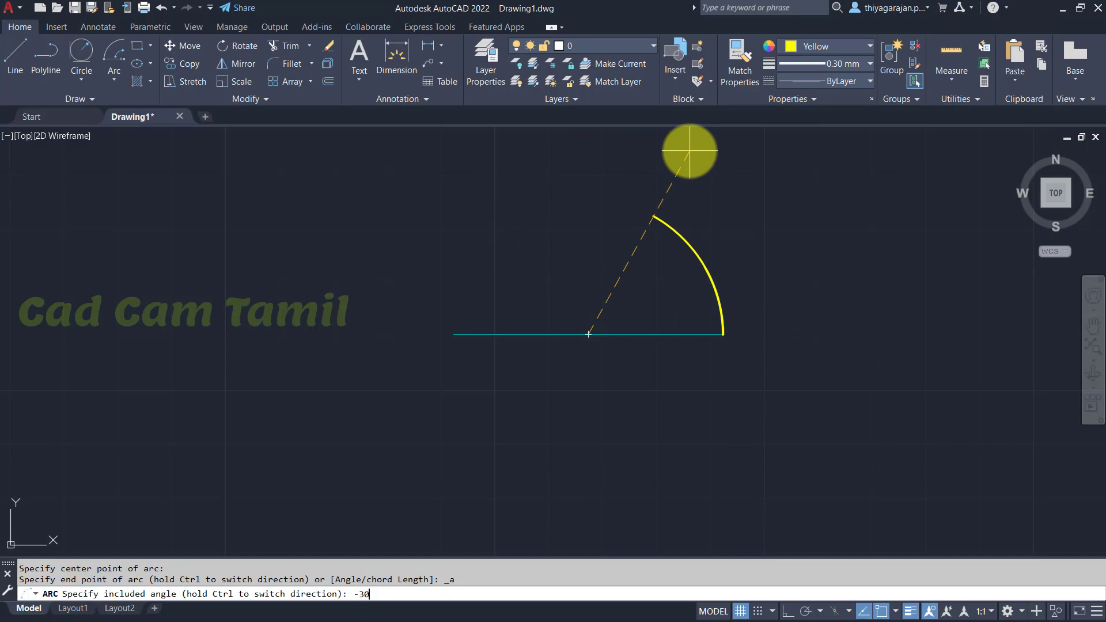
key(Return)
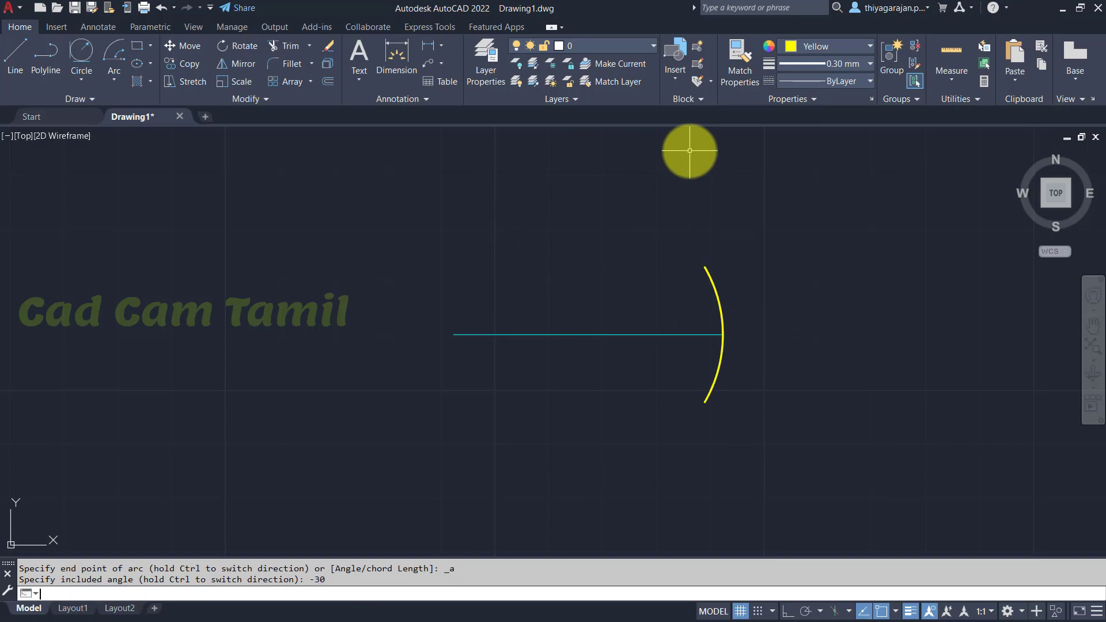
- Select the arcs below and above the line in turn, and undo the last erase
click(739, 362)
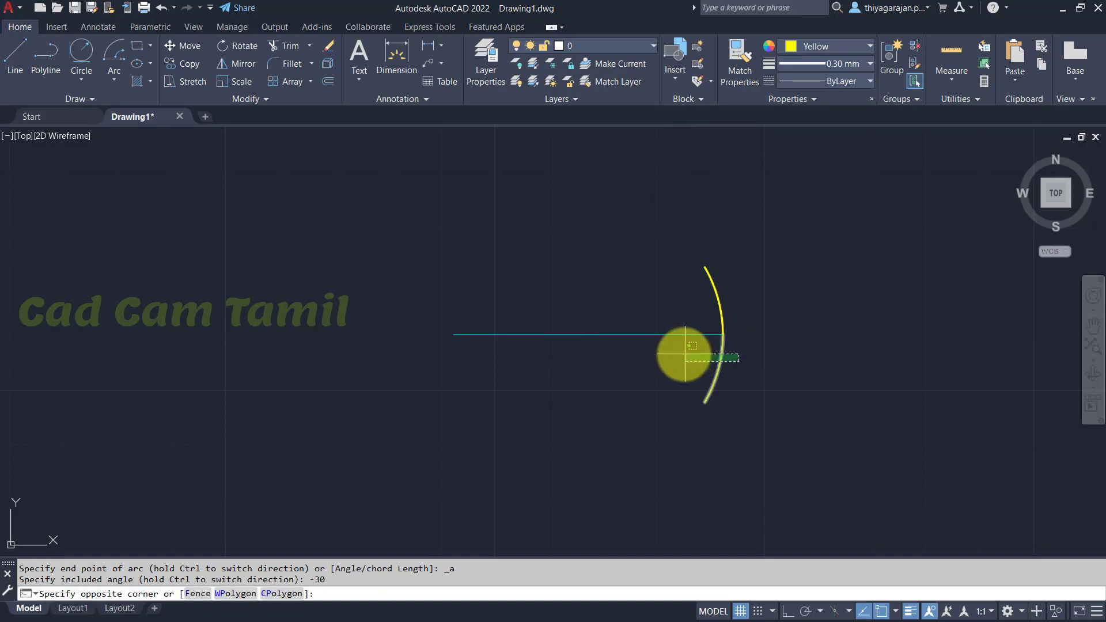
click(684, 354)
key(Escape)
key(Escape)
click(742, 254)
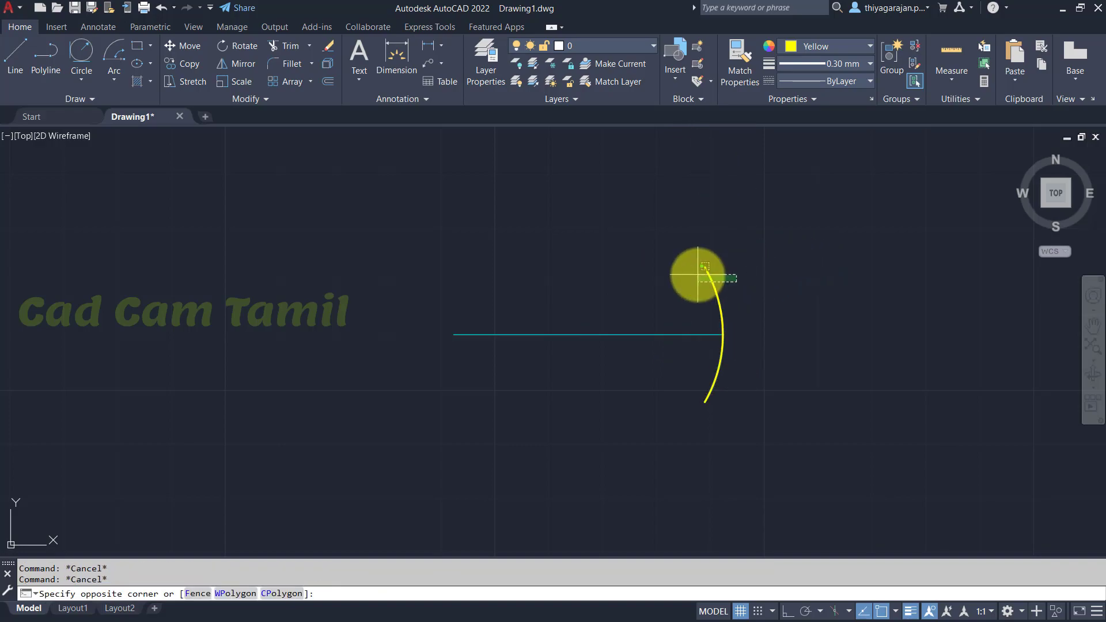
click(674, 305)
key(Escape)
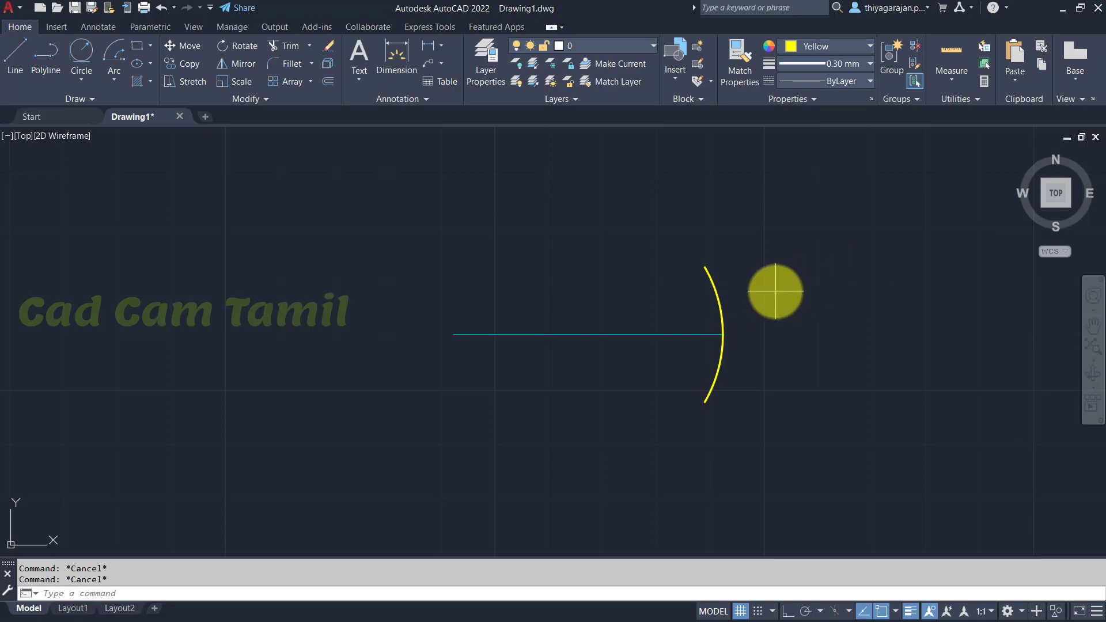
text(u)
key(Return)
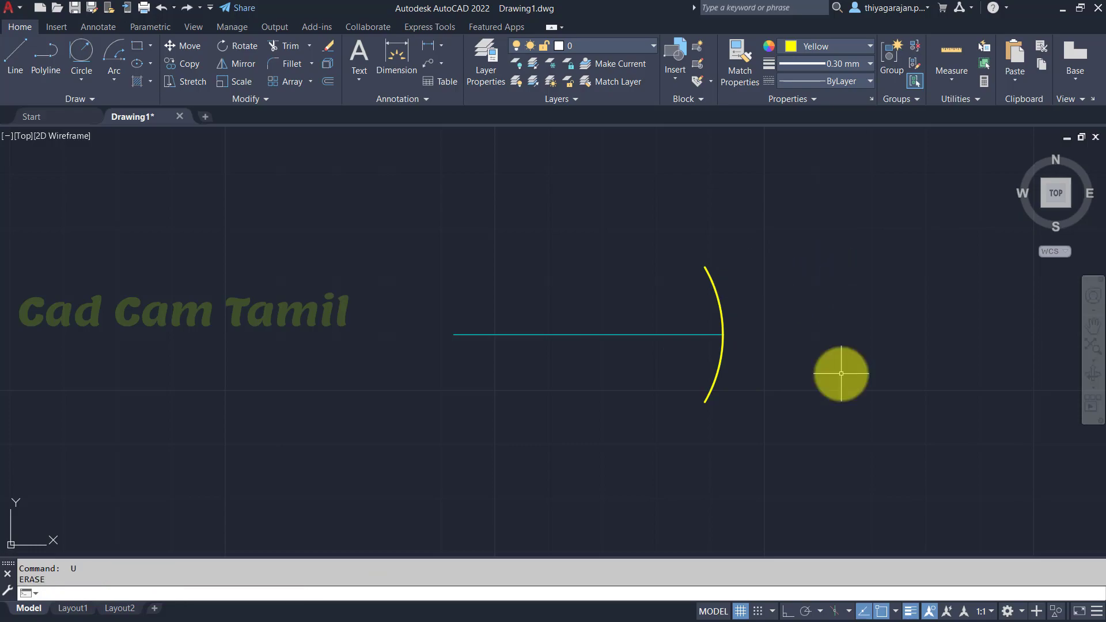
- Erase the arcs at the line's east endpoint, leaving only the horizontal line
click(735, 363)
click(689, 363)
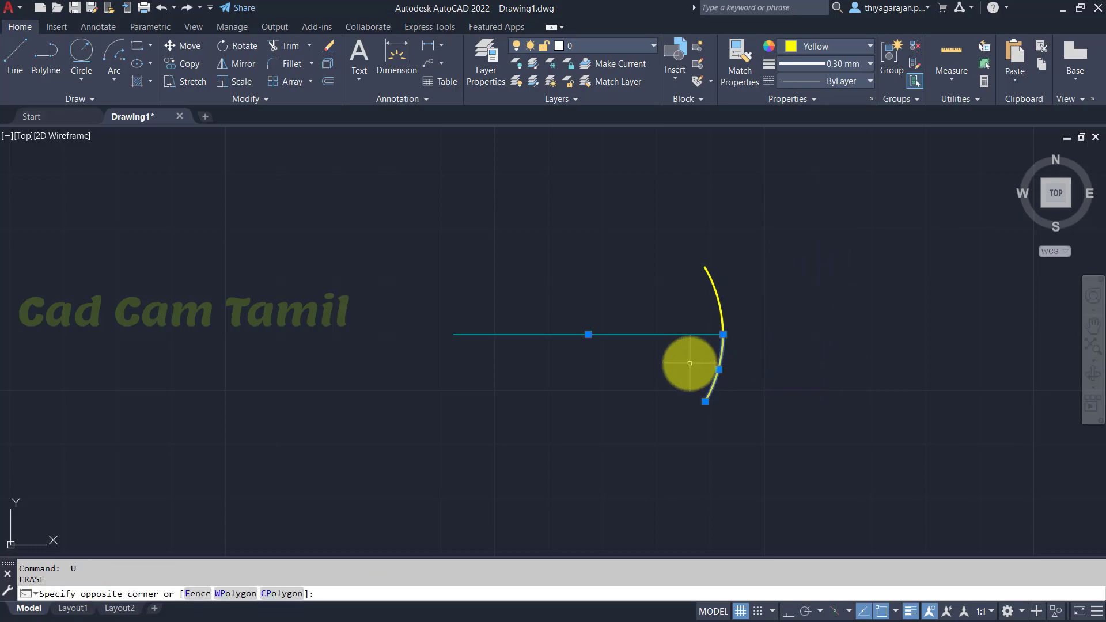
key(Delete)
- Draw a Start, Center, Length arc from the line's east endpoint, centered on its midpoint, with a chord length of 25
click(114, 80)
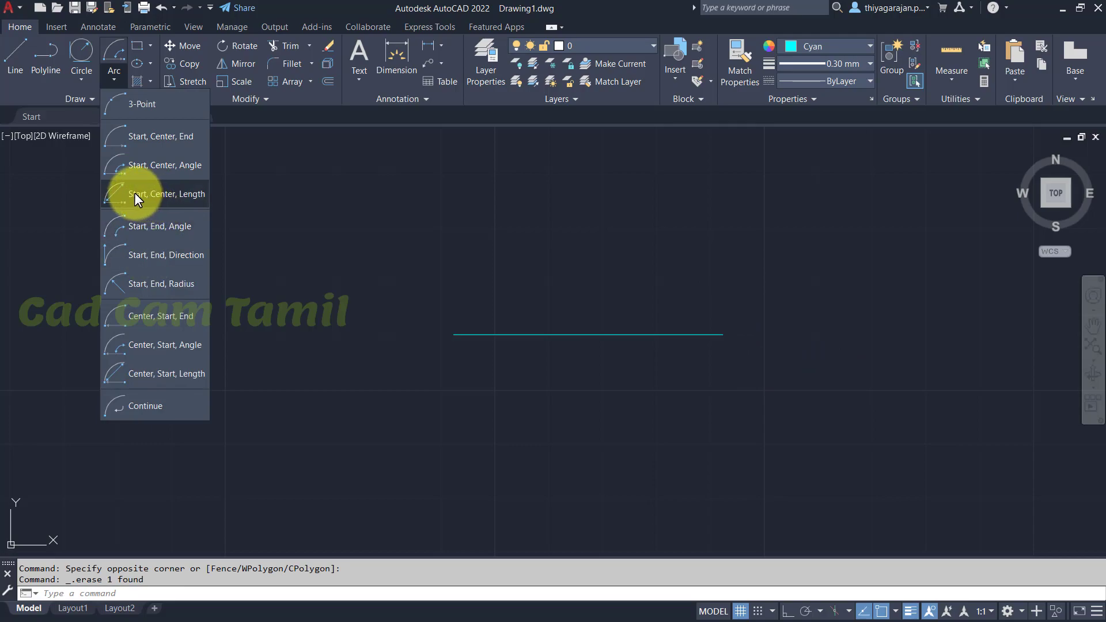
click(161, 194)
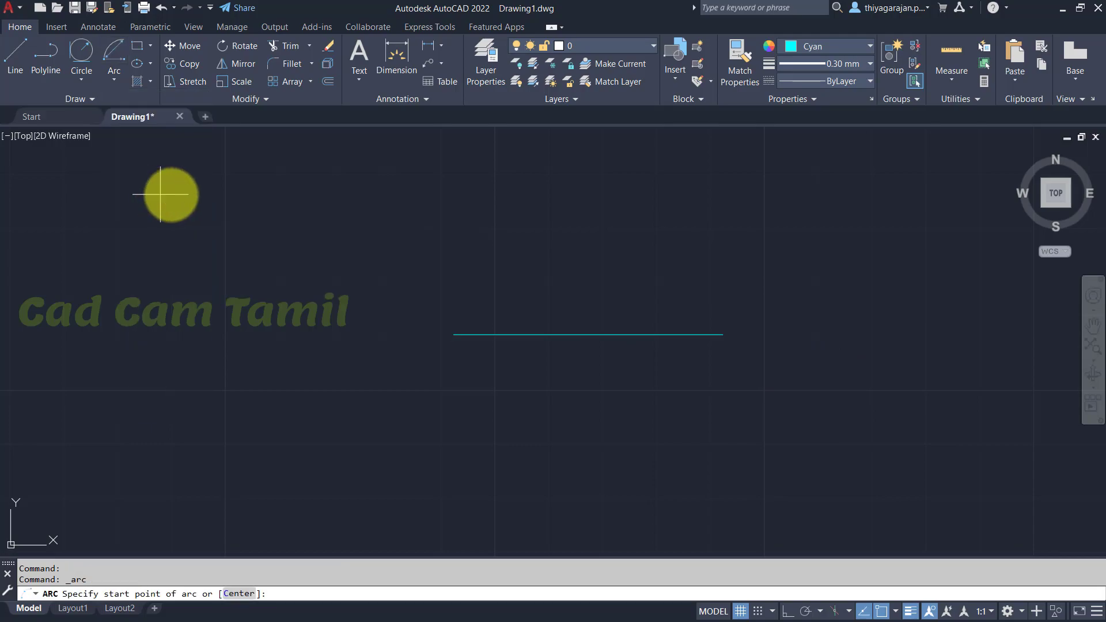
click(722, 333)
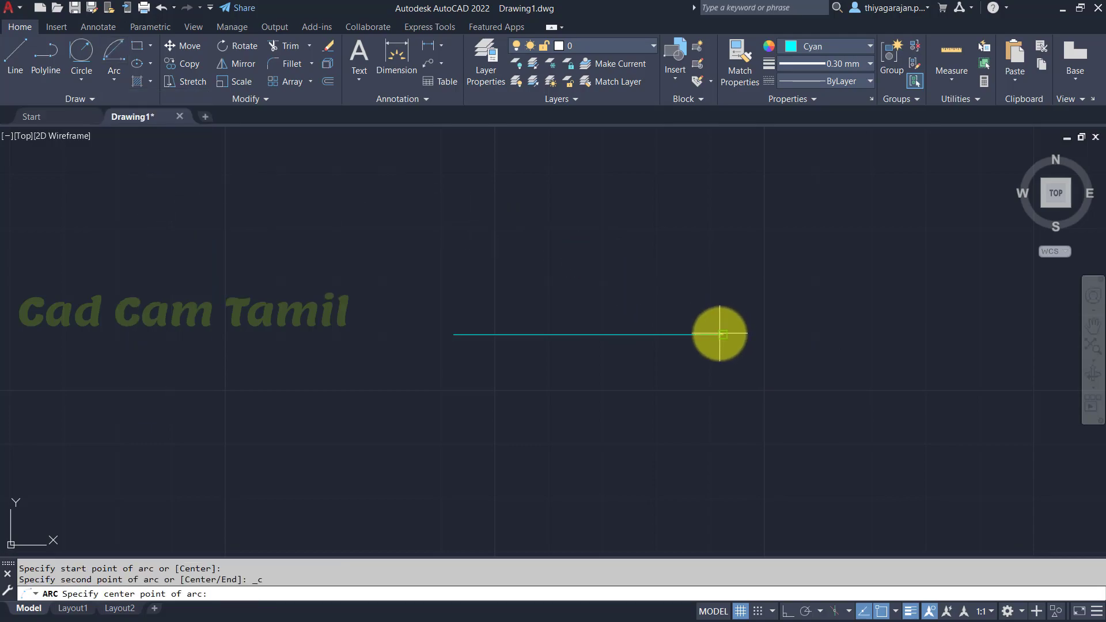
click(587, 334)
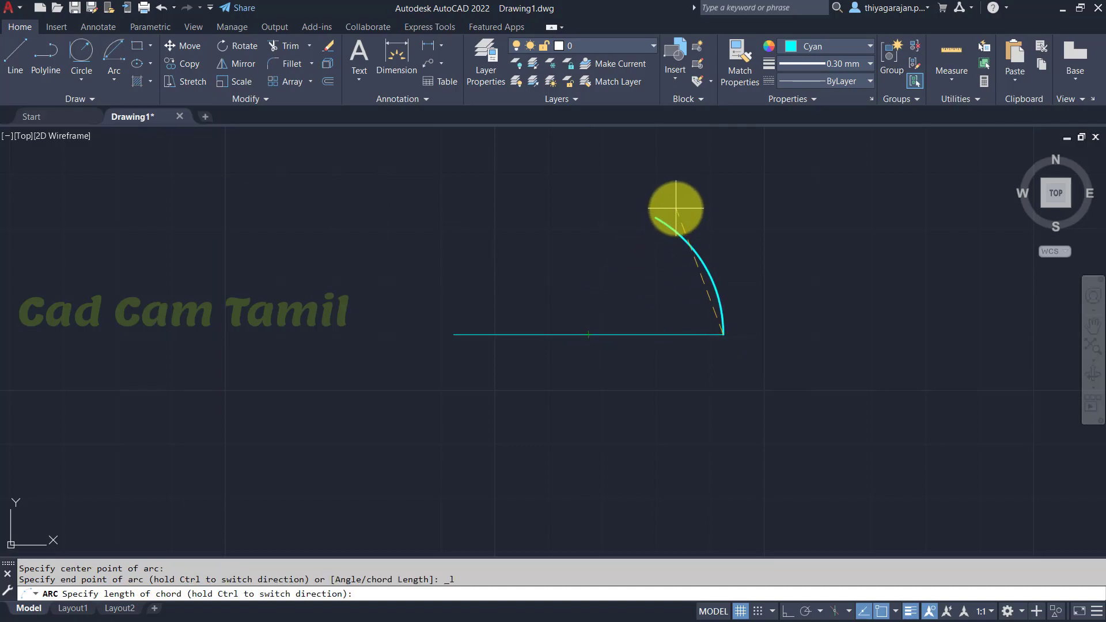
key(Return)
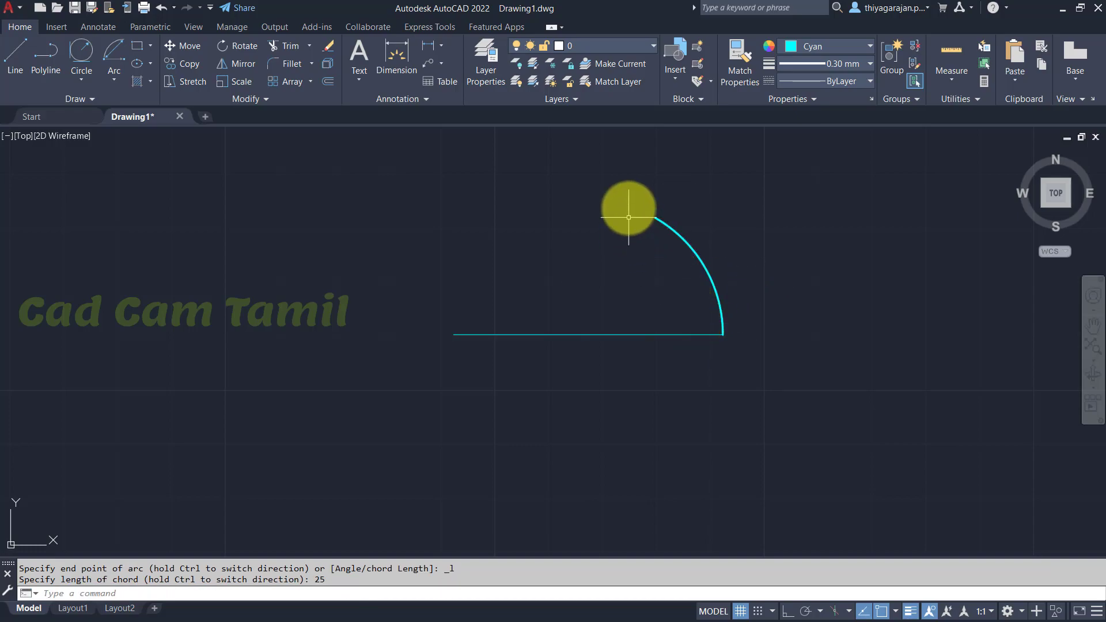
- Measure the chord distance between the arc's two endpoints and check the distance in the command history
text(DI)
key(Return)
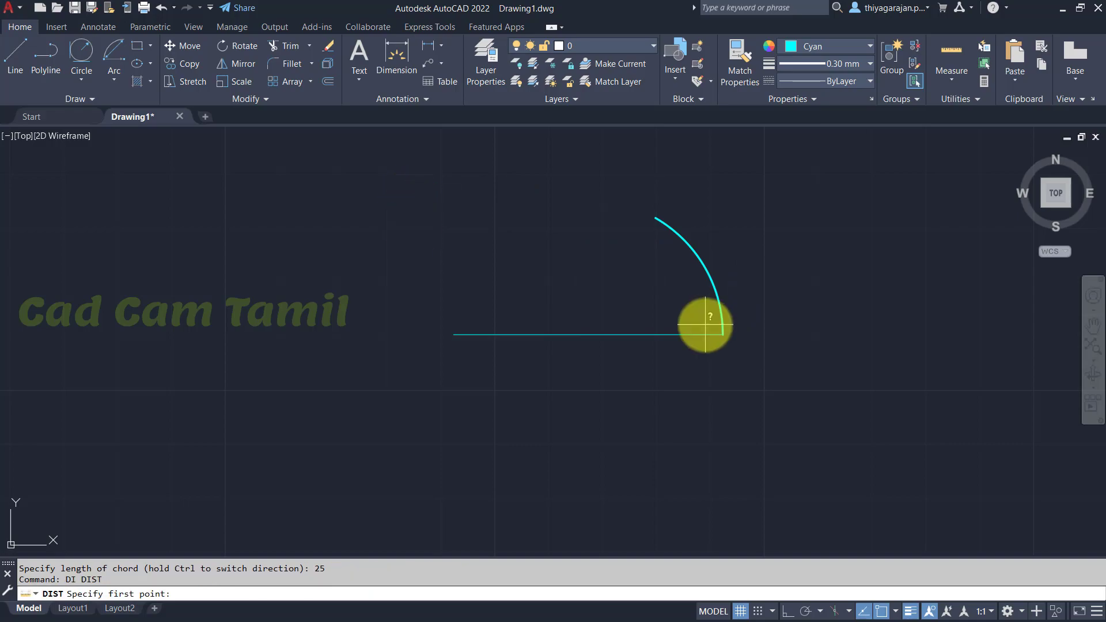
click(722, 334)
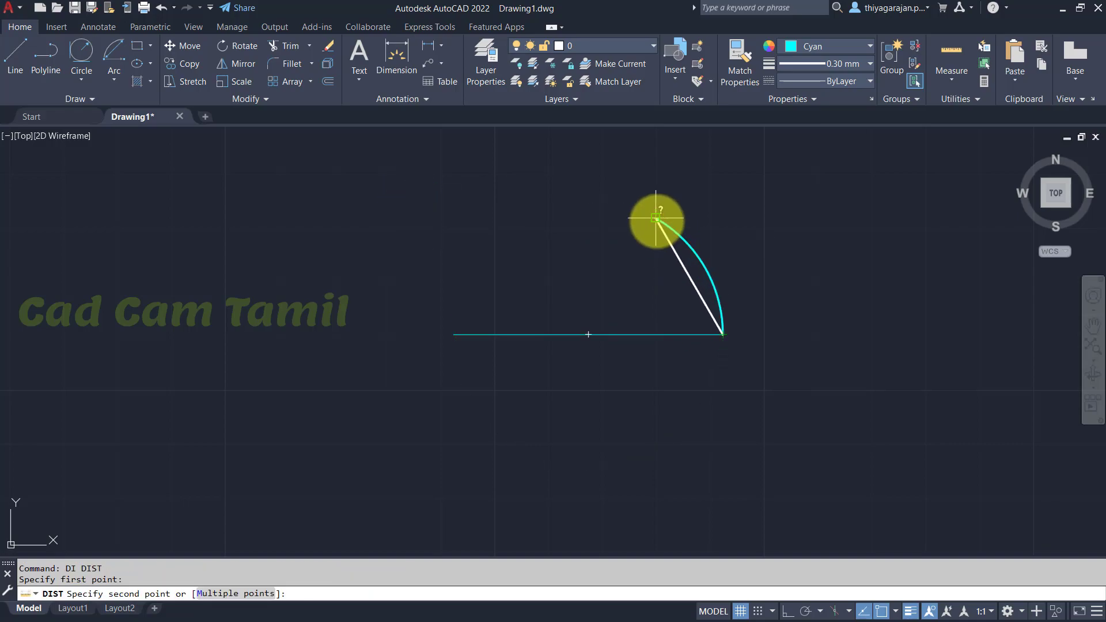
click(656, 218)
key(F2)
double_click(421, 404)
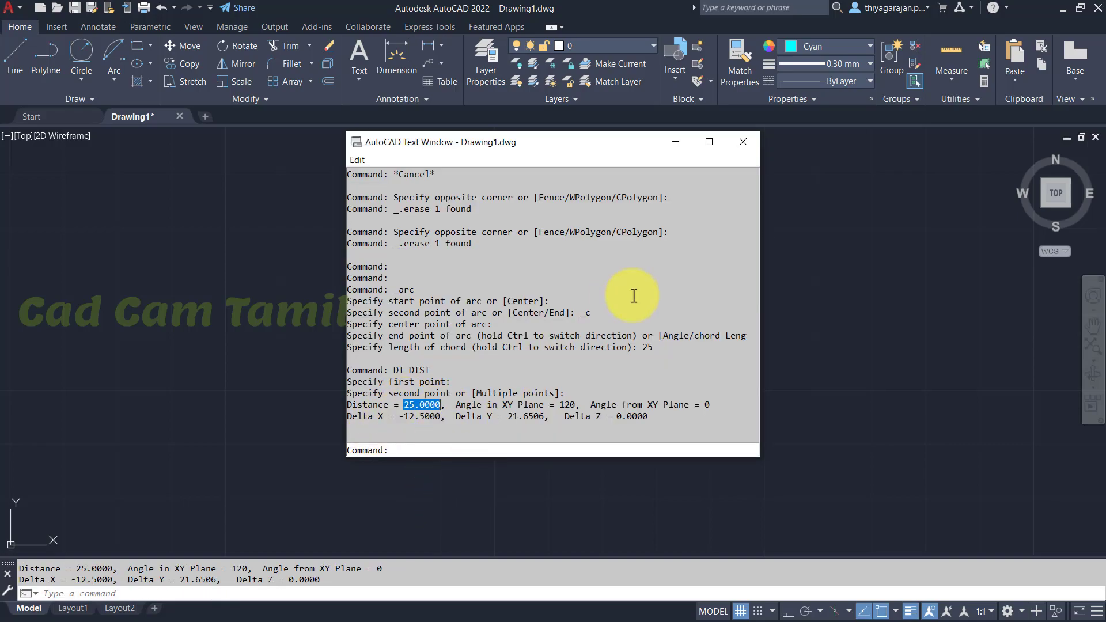
click(874, 334)
key(Escape)
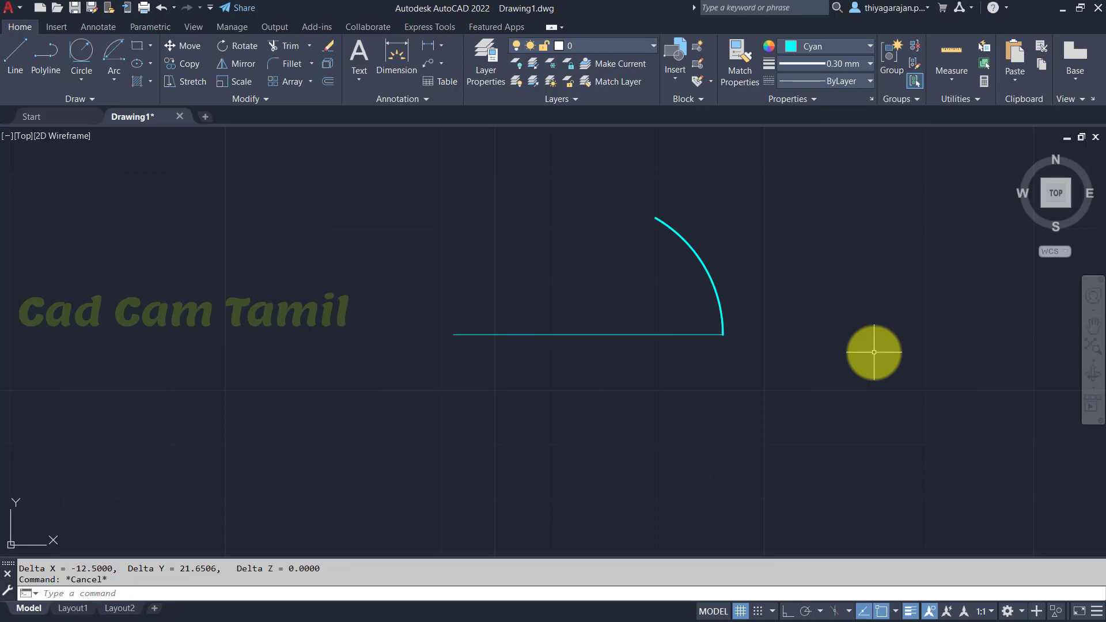
- Draw a Start, Center, Length arc from the line's east endpoint, centered on its midpoint, with a chord length of 50
click(114, 80)
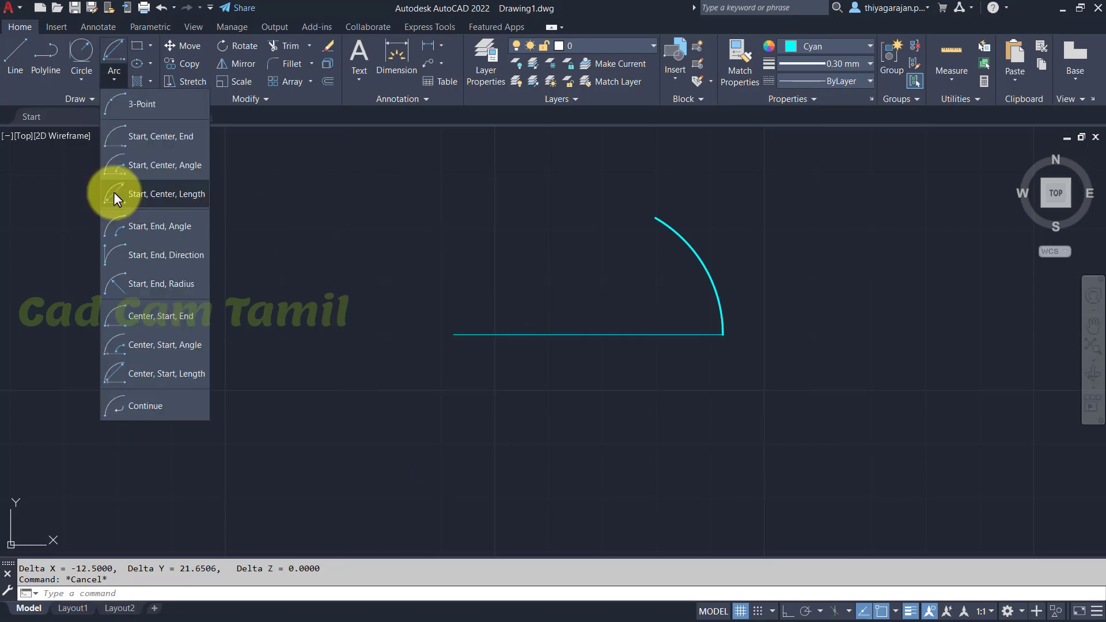
click(113, 192)
click(723, 334)
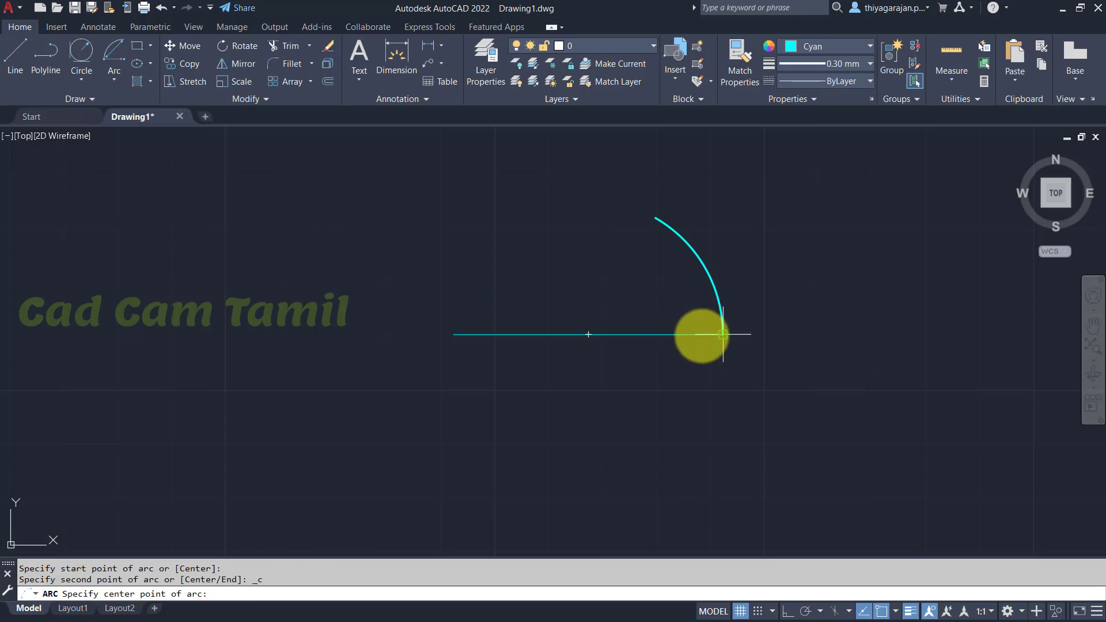
click(588, 334)
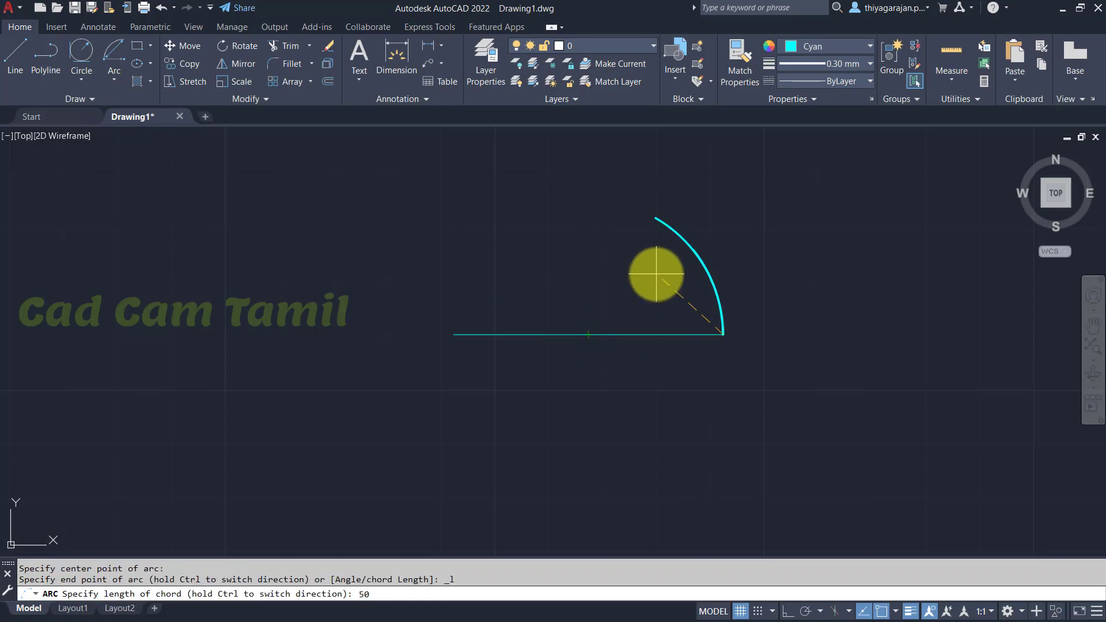
key(Return)
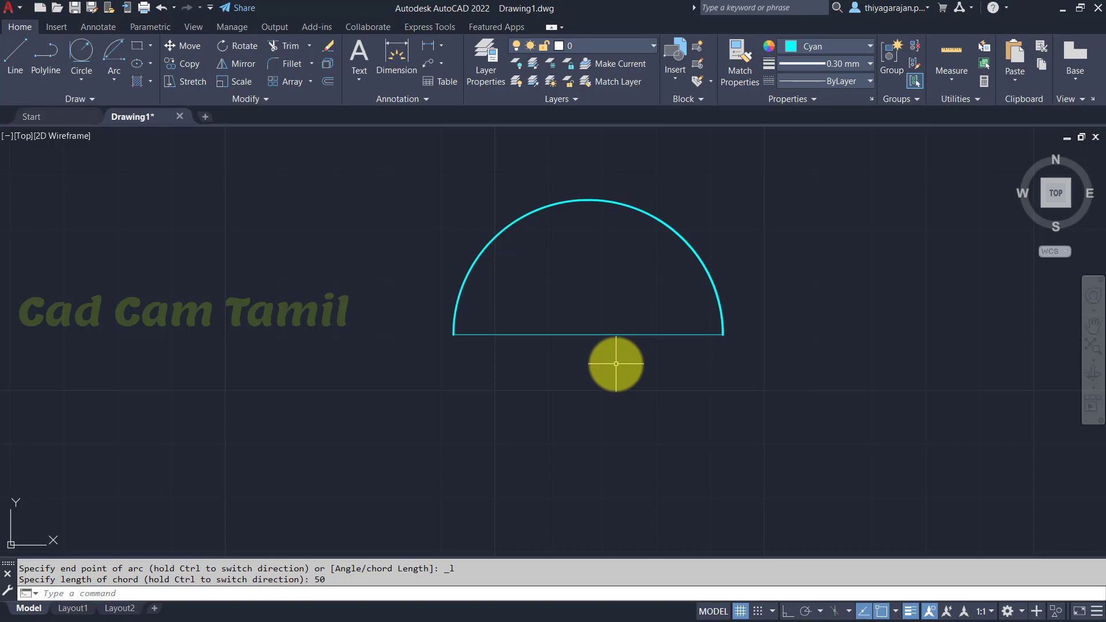
- Try to draw a Start, Center, Length arc from the same endpoint and center with a chord length of 55
click(114, 81)
click(173, 202)
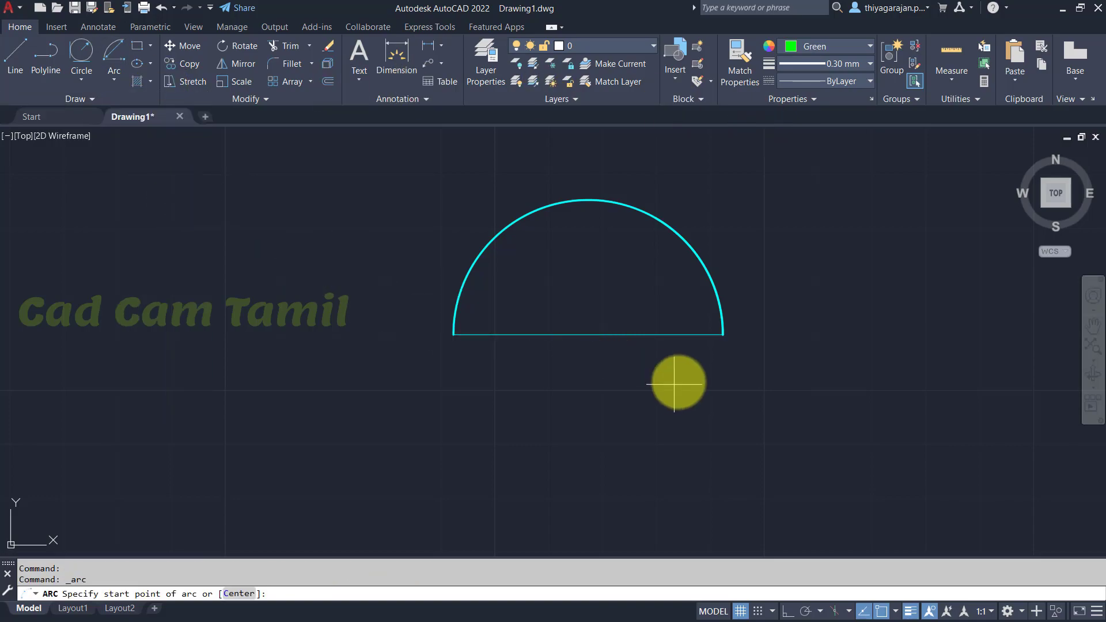
click(722, 334)
click(588, 334)
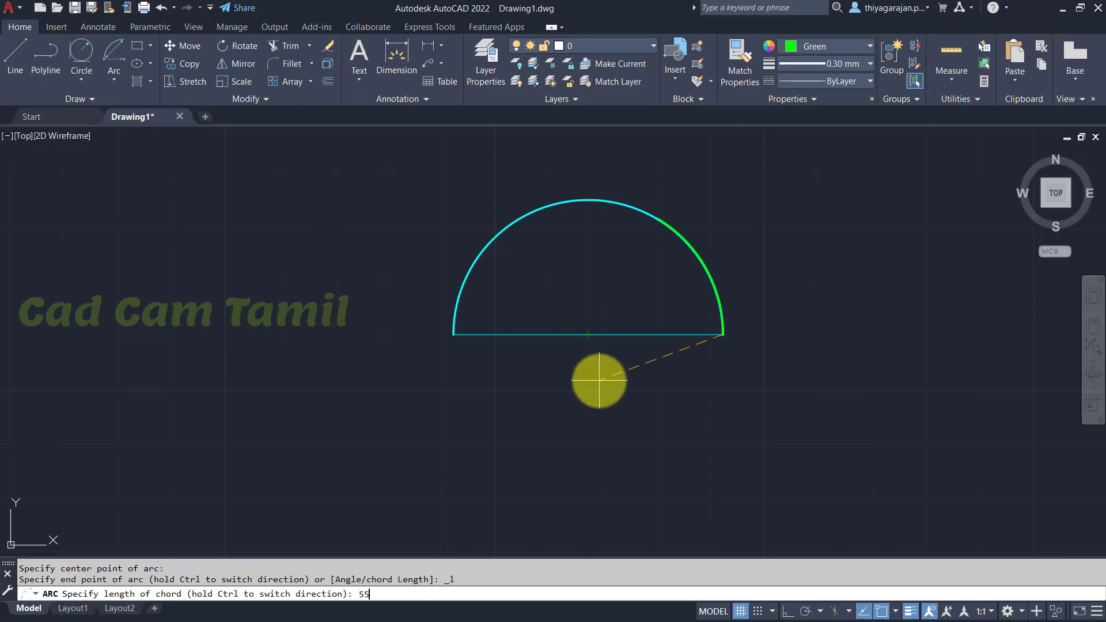
text(55)
key(Return)
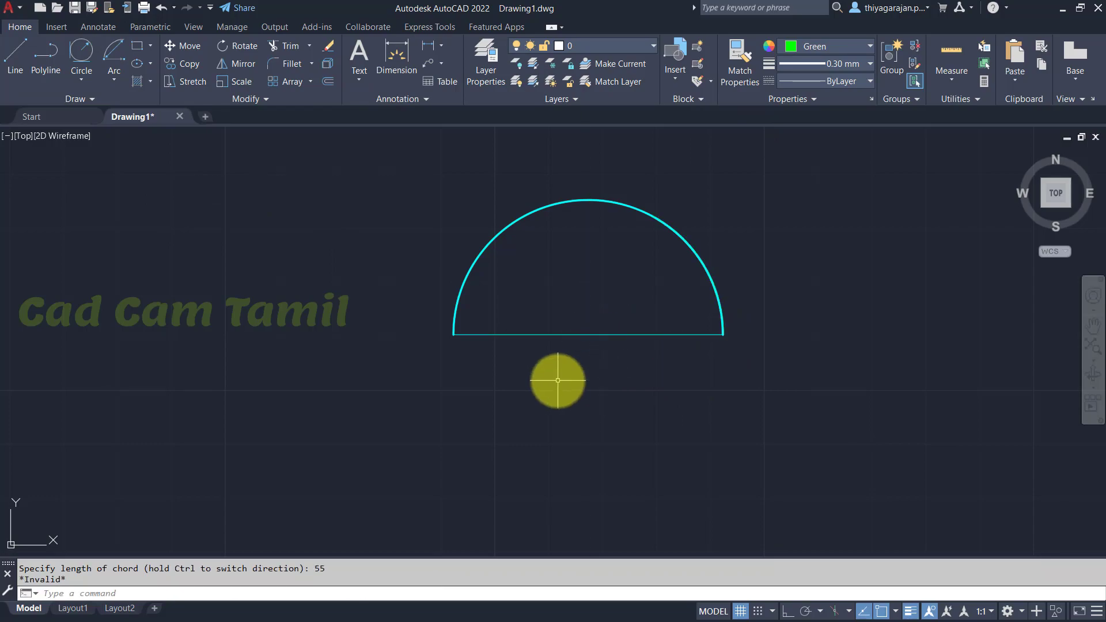
- Review the response to the last arc attempt in the command history, and minimize the history window
key(F2)
drag(395, 416, 347, 421)
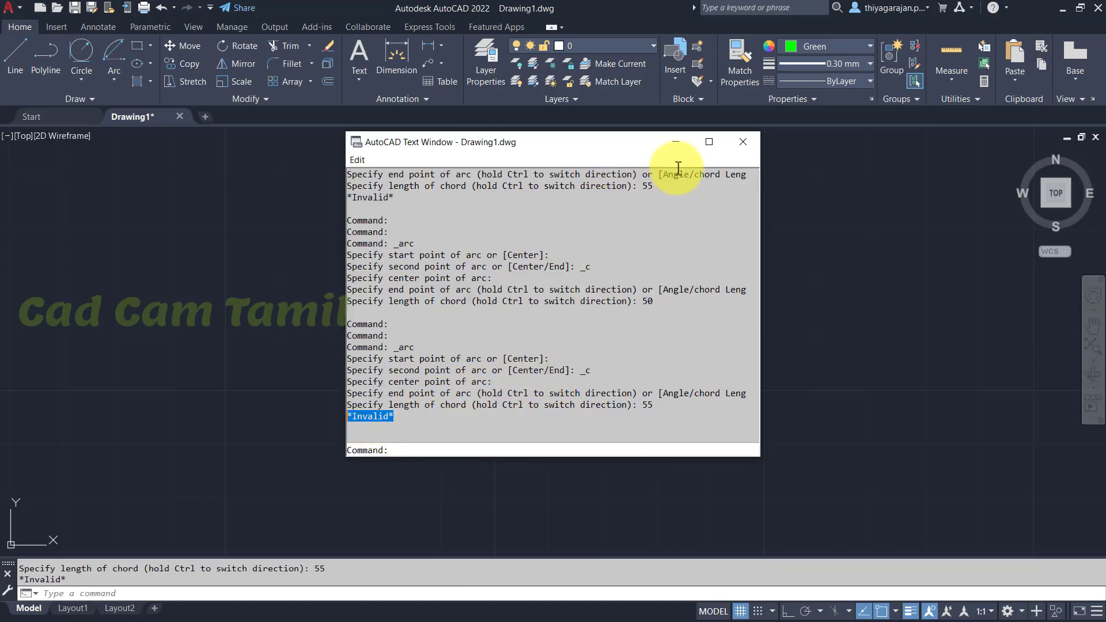
click(676, 144)
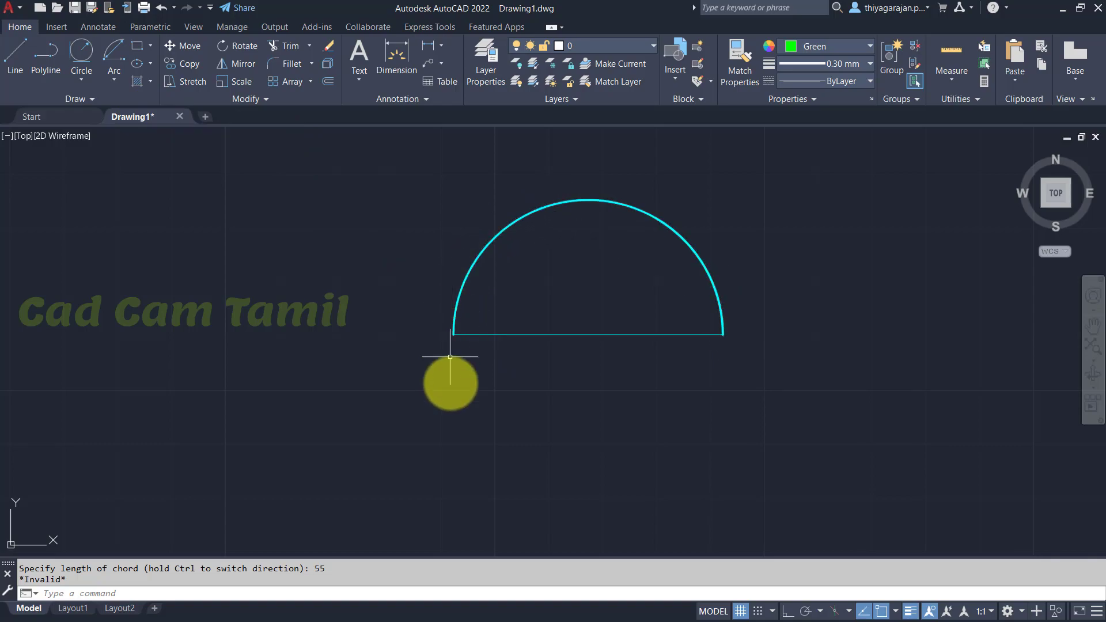
- Draw a Start, Center, Length arc from the line's east endpoint, centered on its midpoint, with a chord length of -40
click(115, 83)
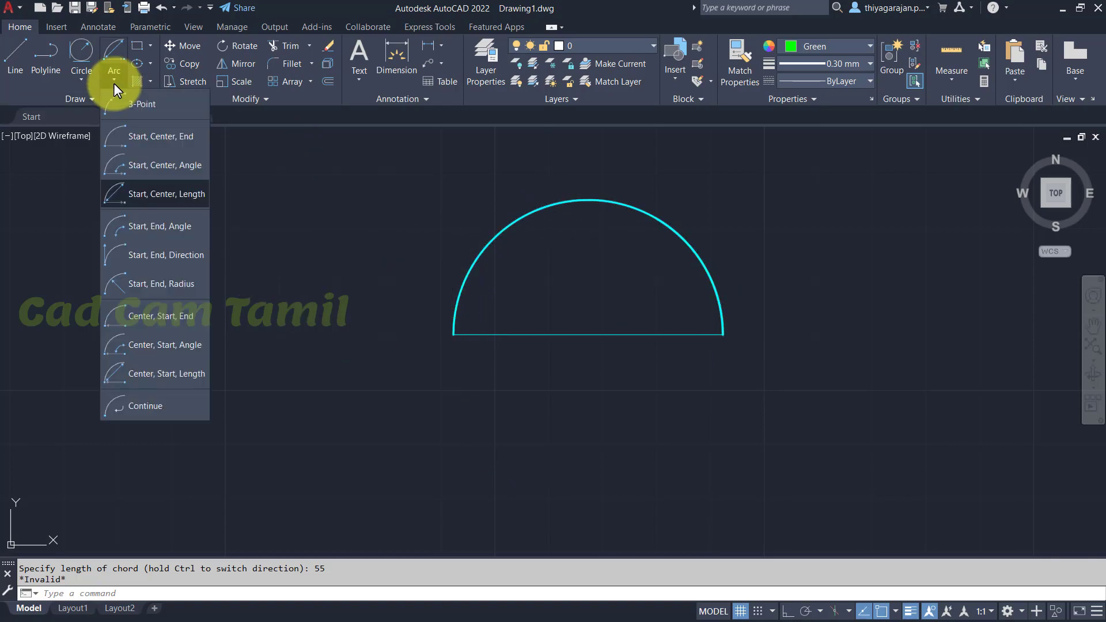
click(140, 198)
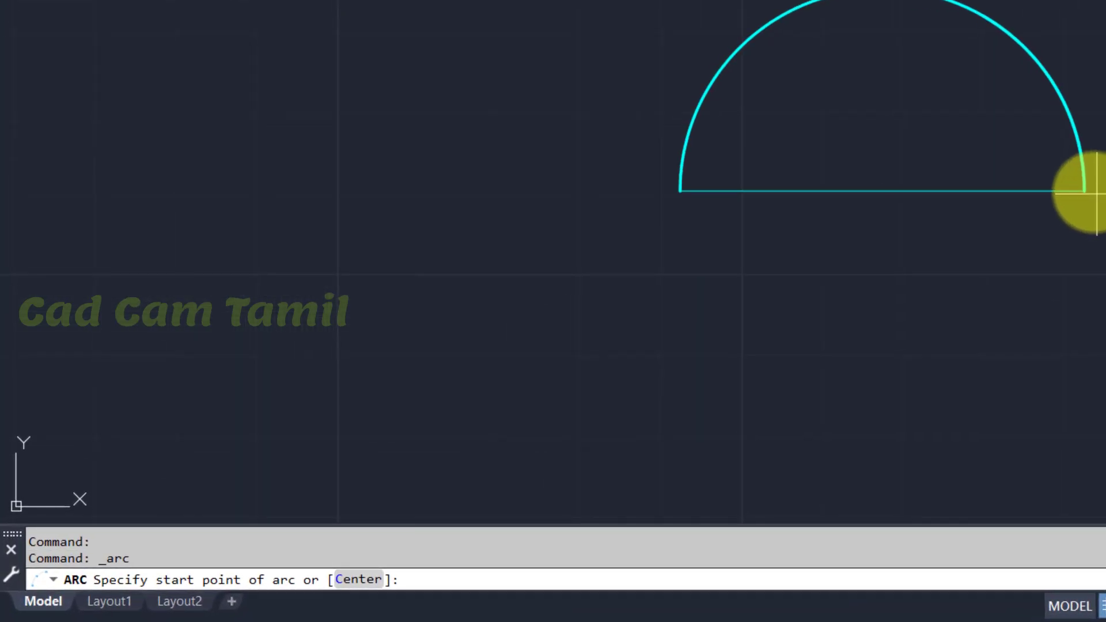
click(1056, 203)
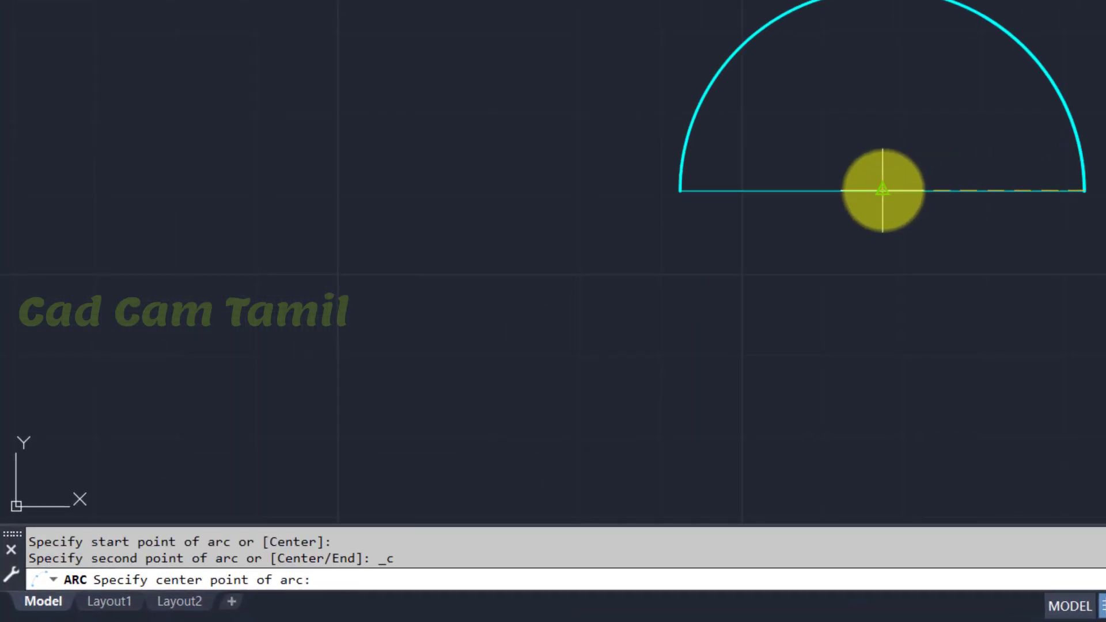
click(882, 189)
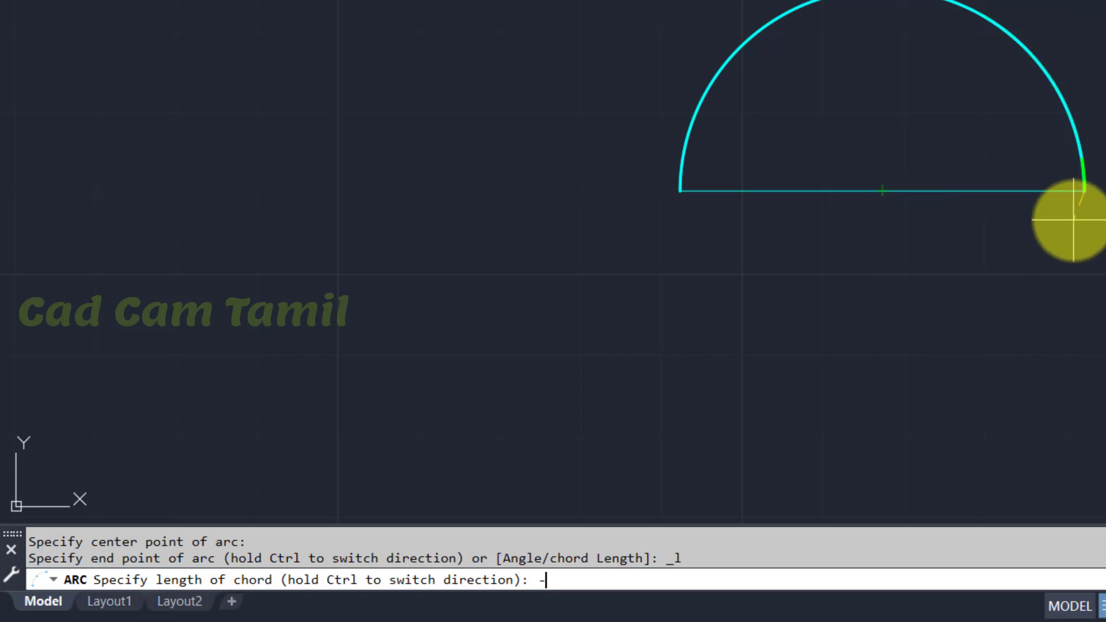
text(-40)
key(Return)
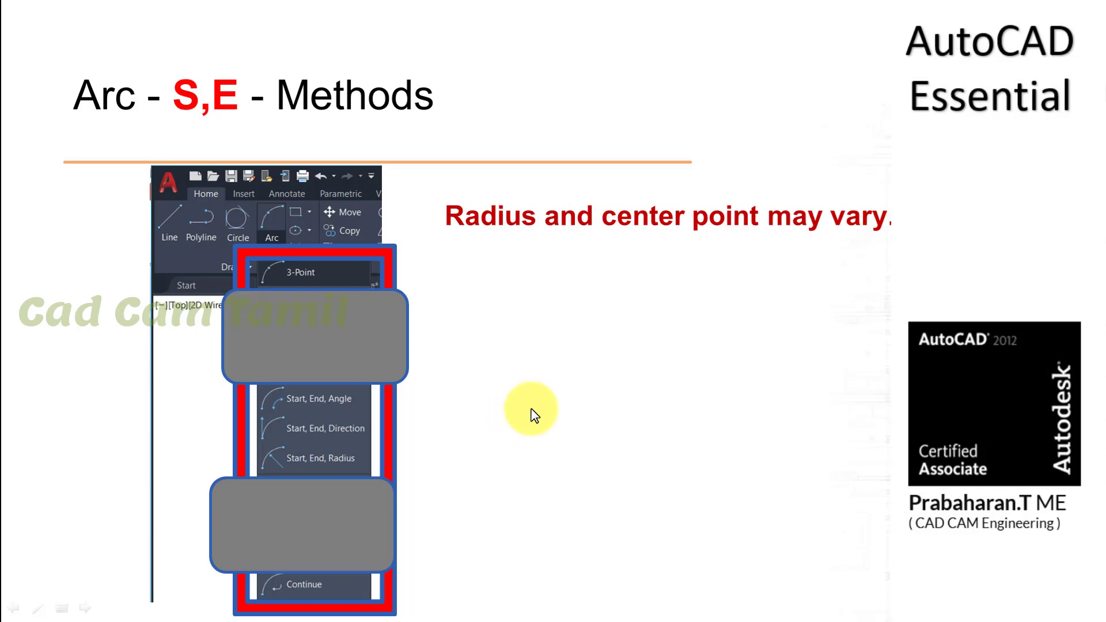
click(531, 410)
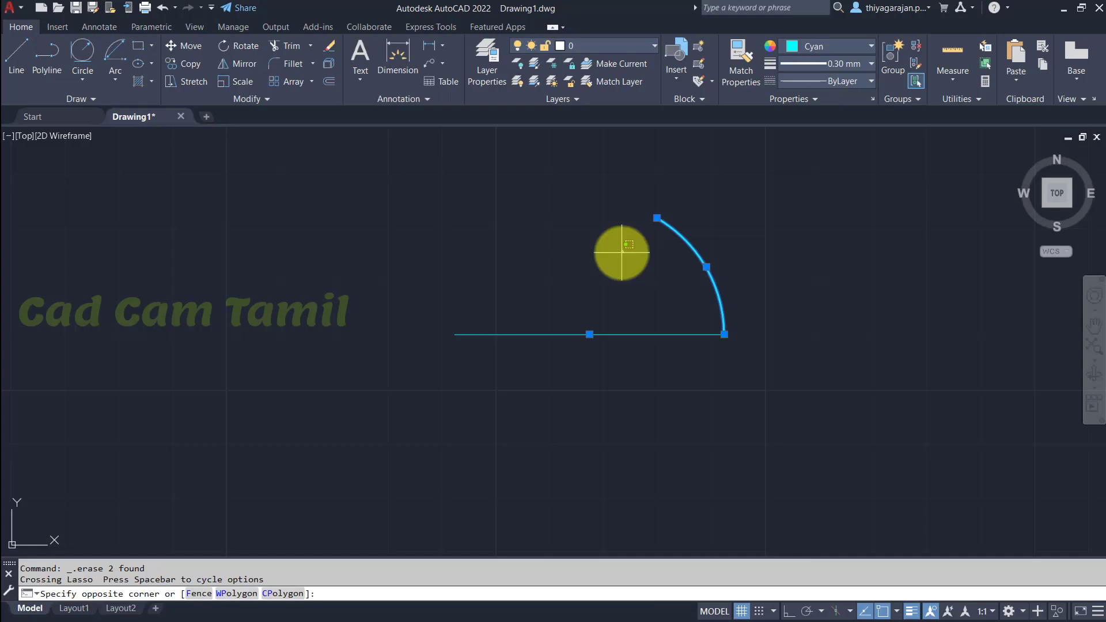
- Erase the remaining arc, and draw a Start, End, Angle arc from the line's east endpoint to its west endpoint with a 90° included angle
key(Delete)
click(120, 76)
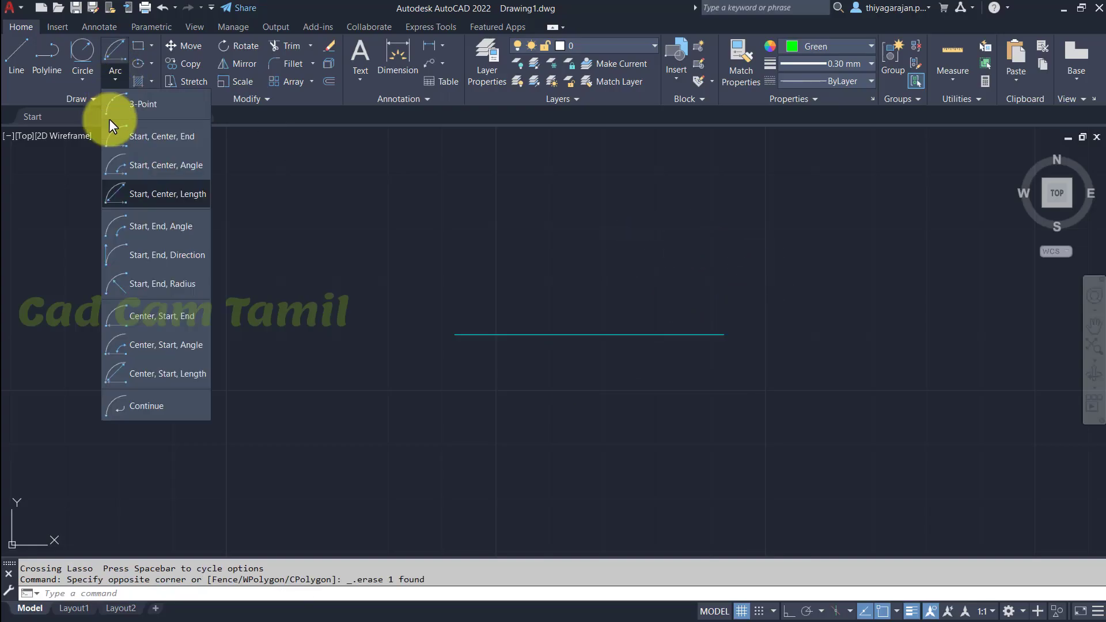
click(125, 226)
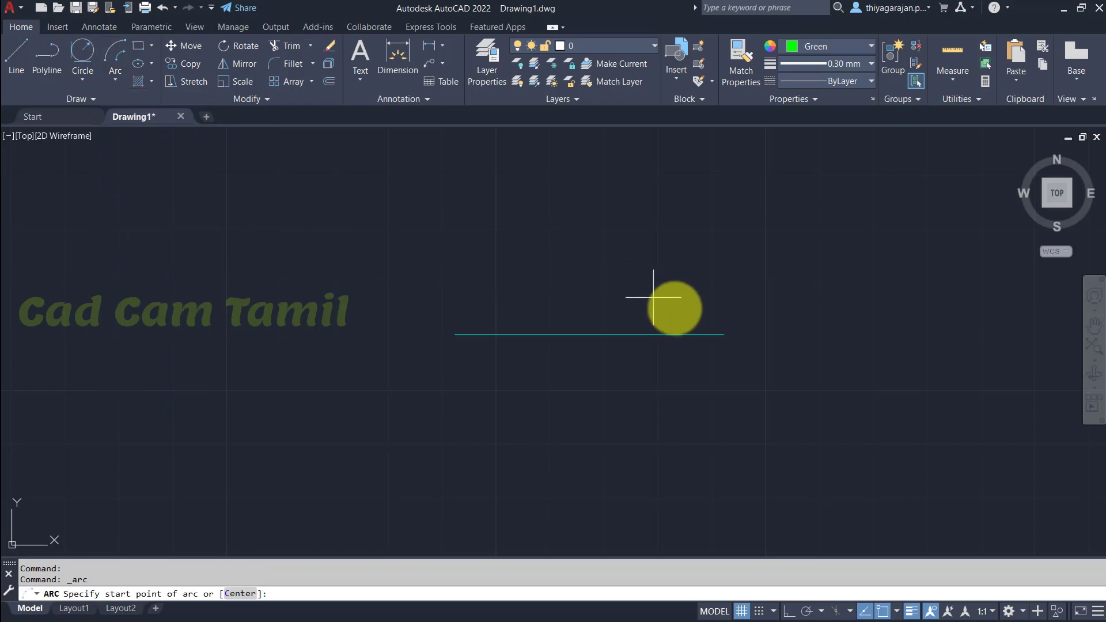
click(724, 335)
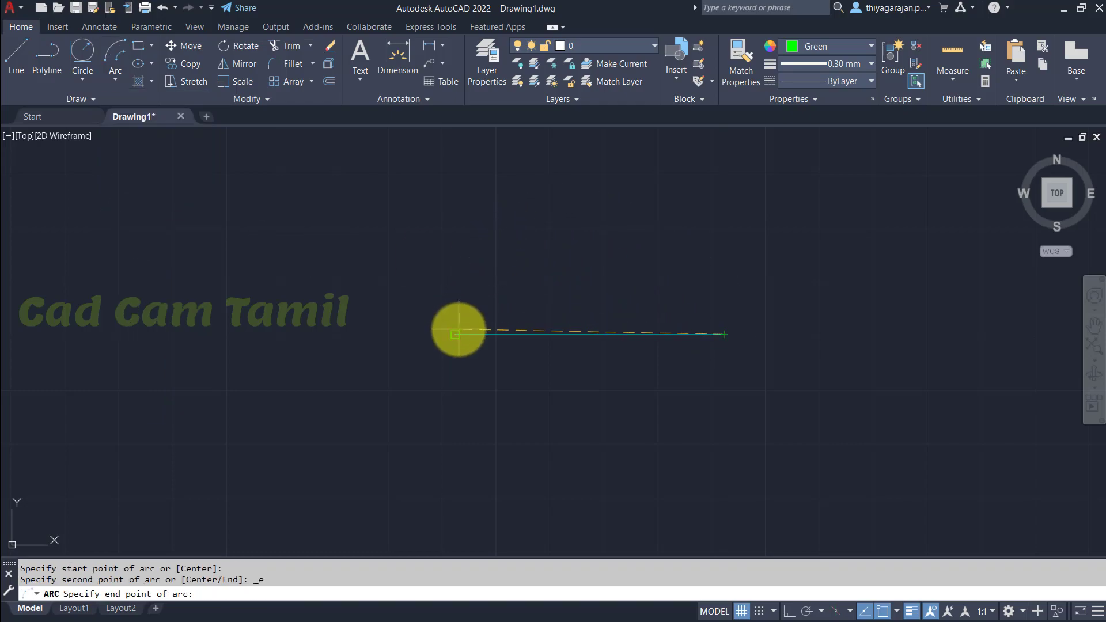
click(455, 335)
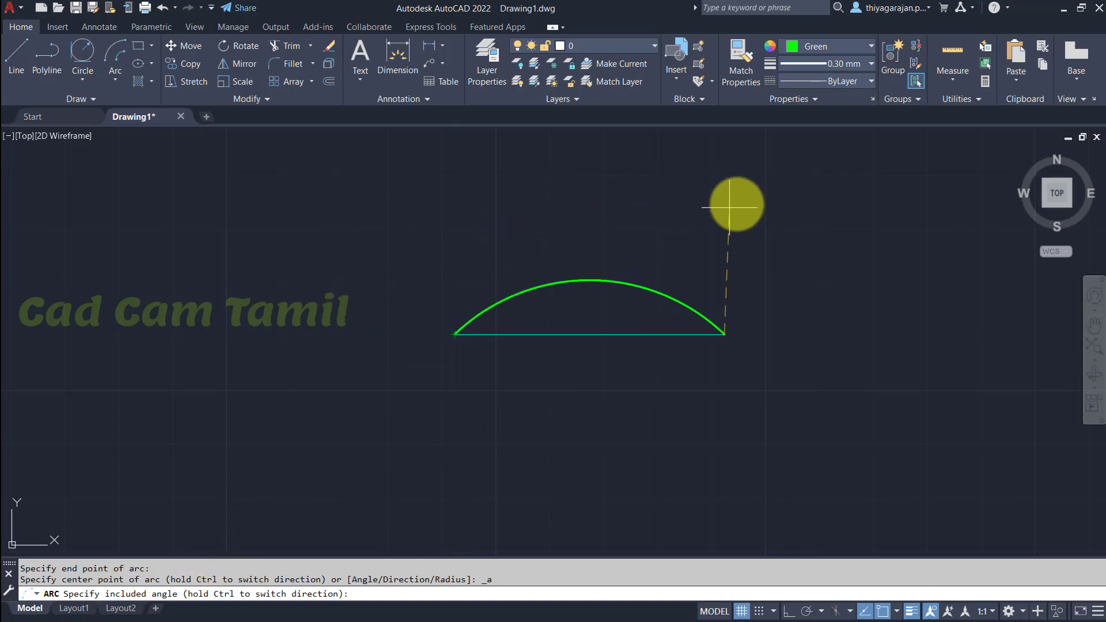
text(90)
key(Return)
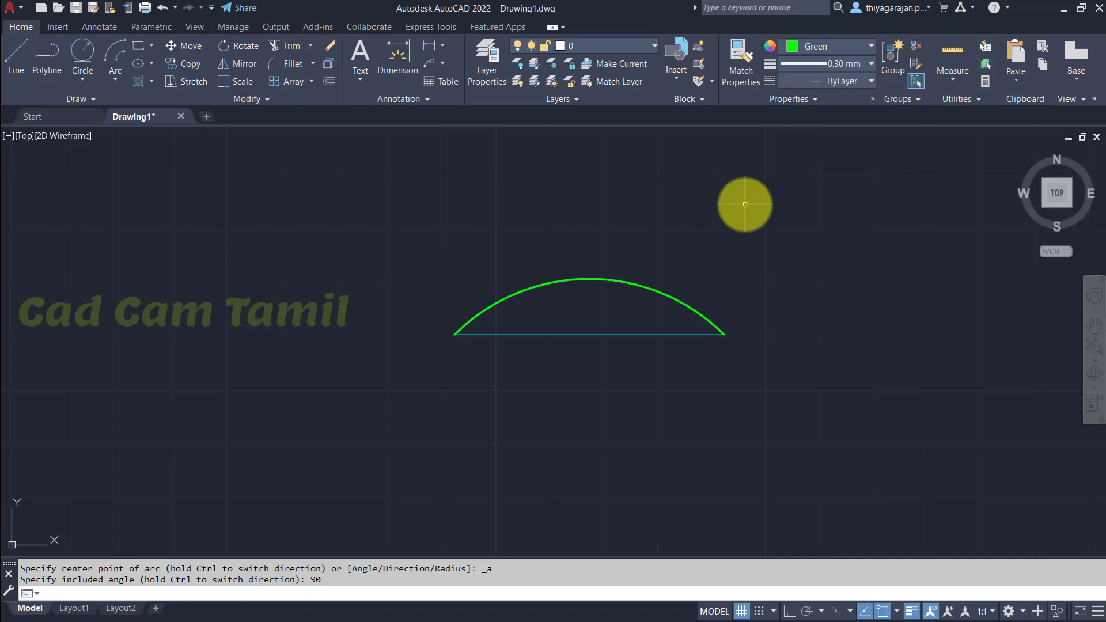
- Draw two connected lines from the arc's east endpoint to its center and on to its west endpoint
text(l)
key(Return)
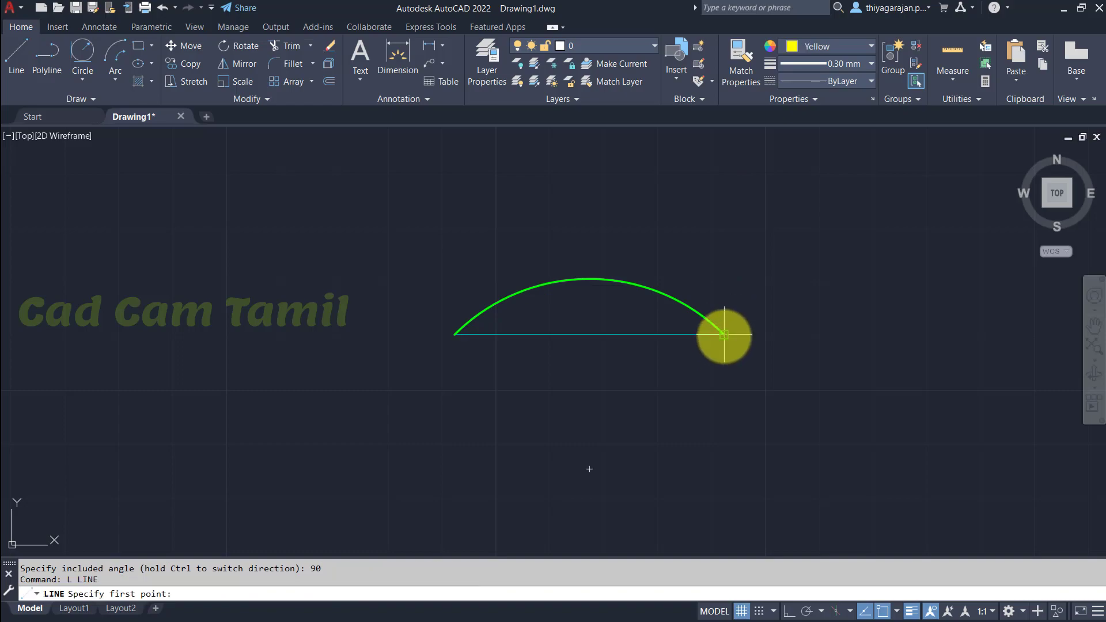
click(723, 334)
click(589, 468)
click(454, 334)
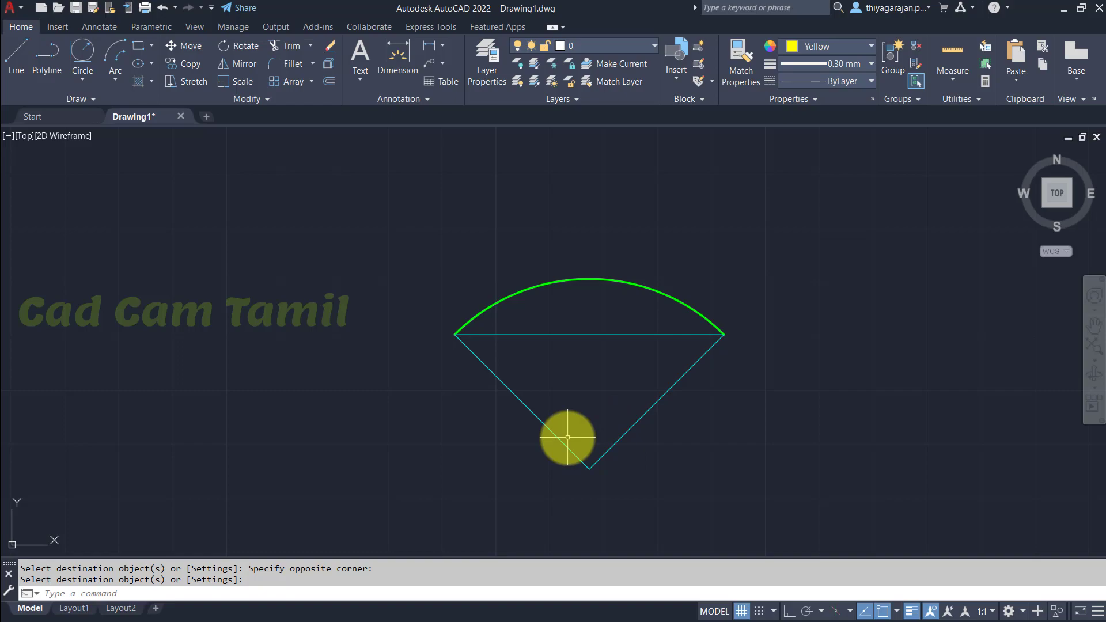
- Draw a Start, End, Angle arc from the horizontal line's east endpoint to its west endpoint with a 180° included angle
click(113, 79)
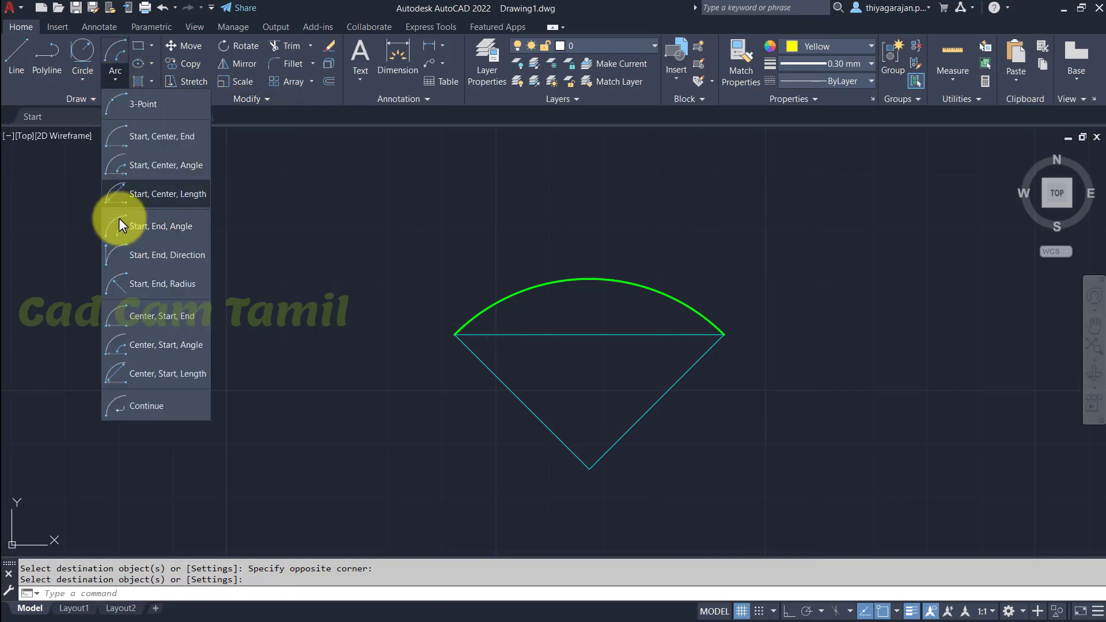
click(191, 230)
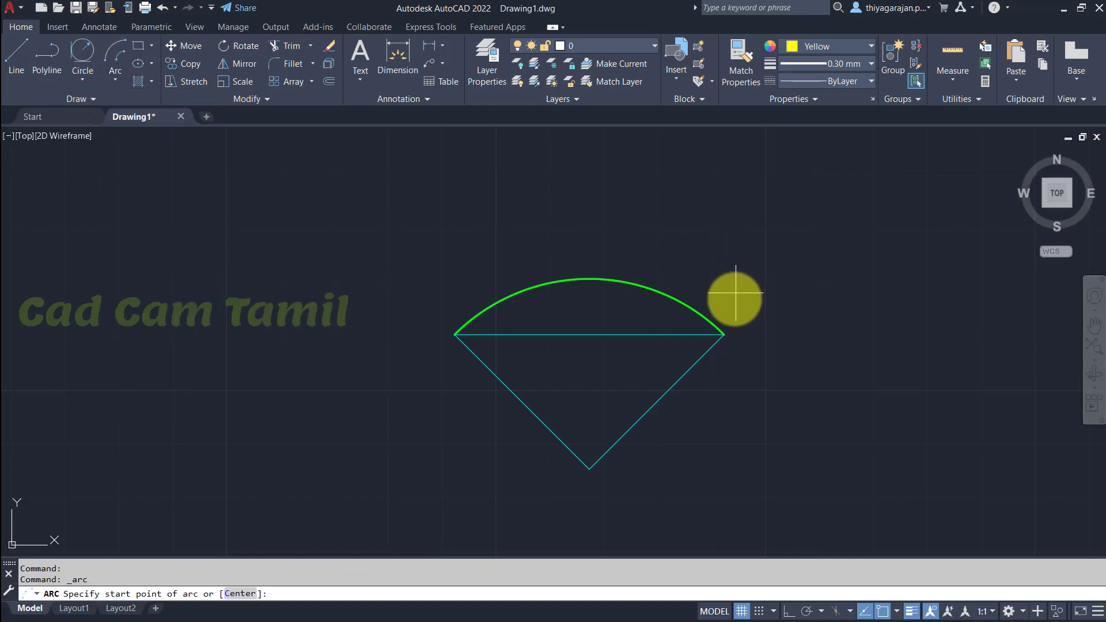
click(724, 333)
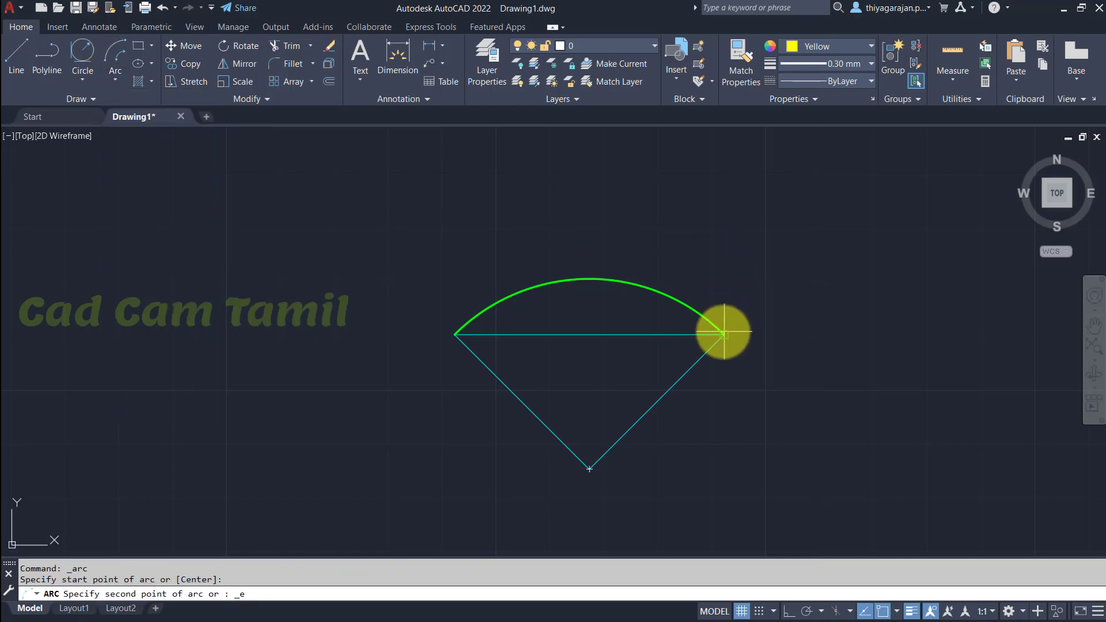
click(455, 334)
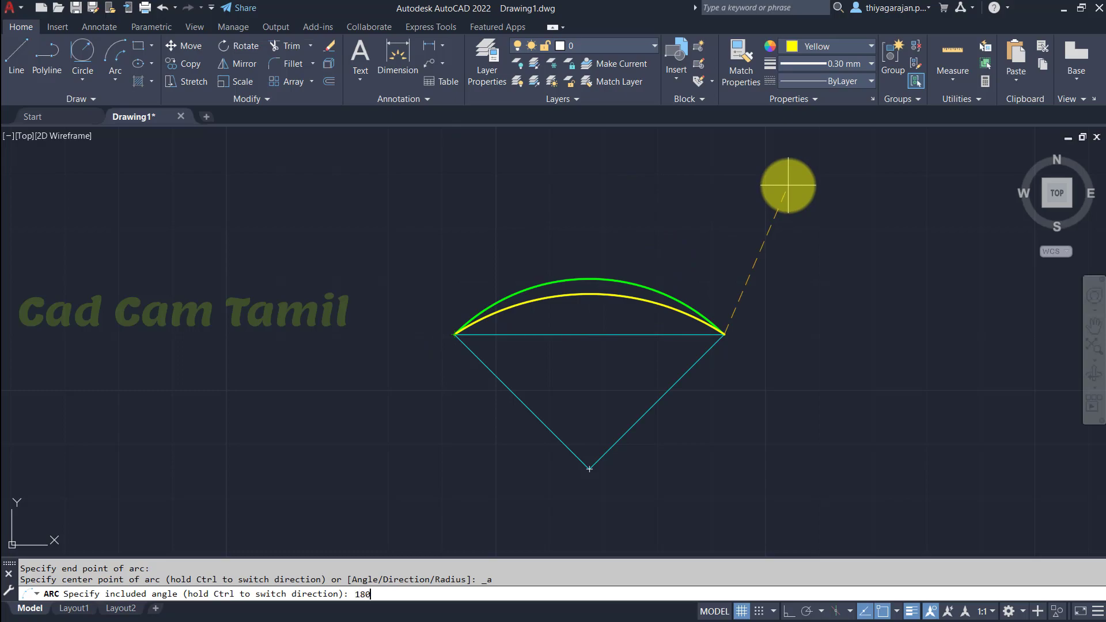
key(Return)
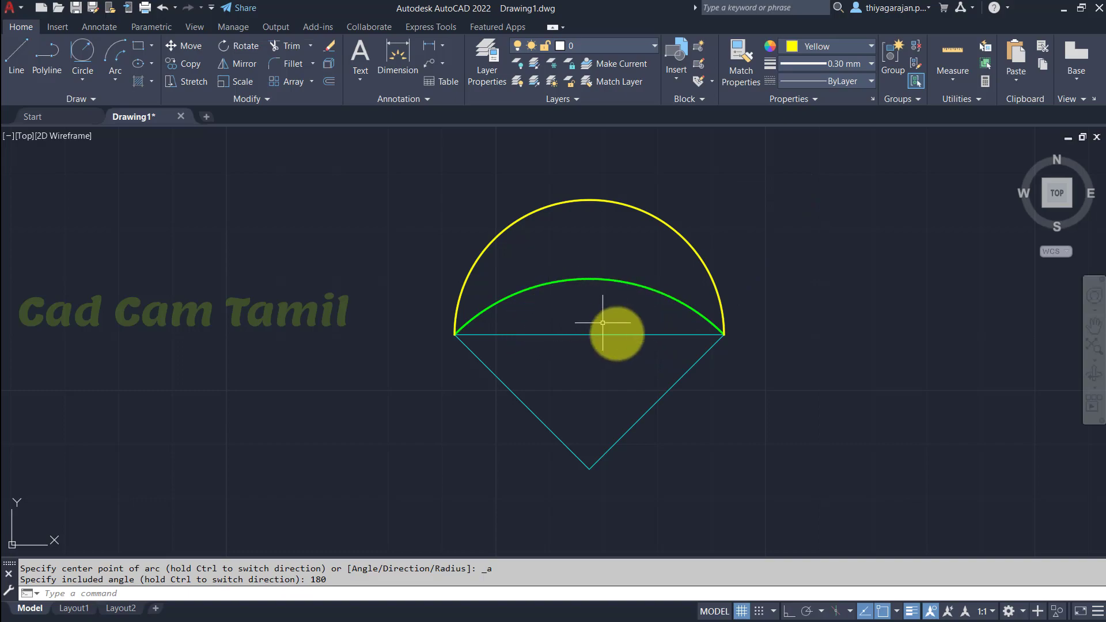
- Draw another Start, End, Angle arc between the same east and west endpoints with a 270° included angle
click(115, 79)
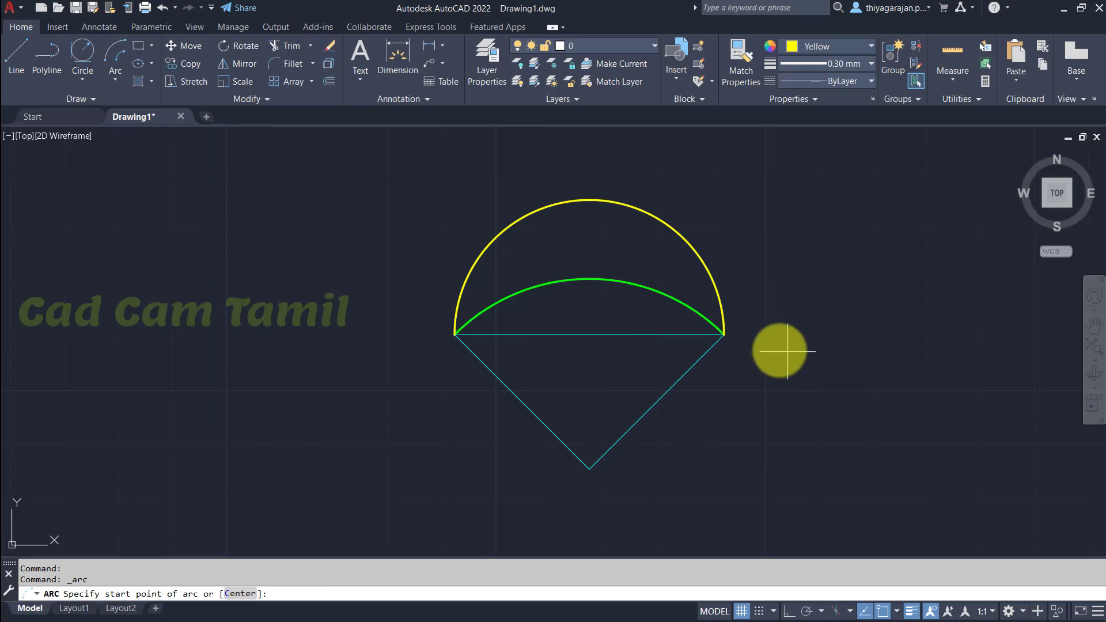
click(724, 334)
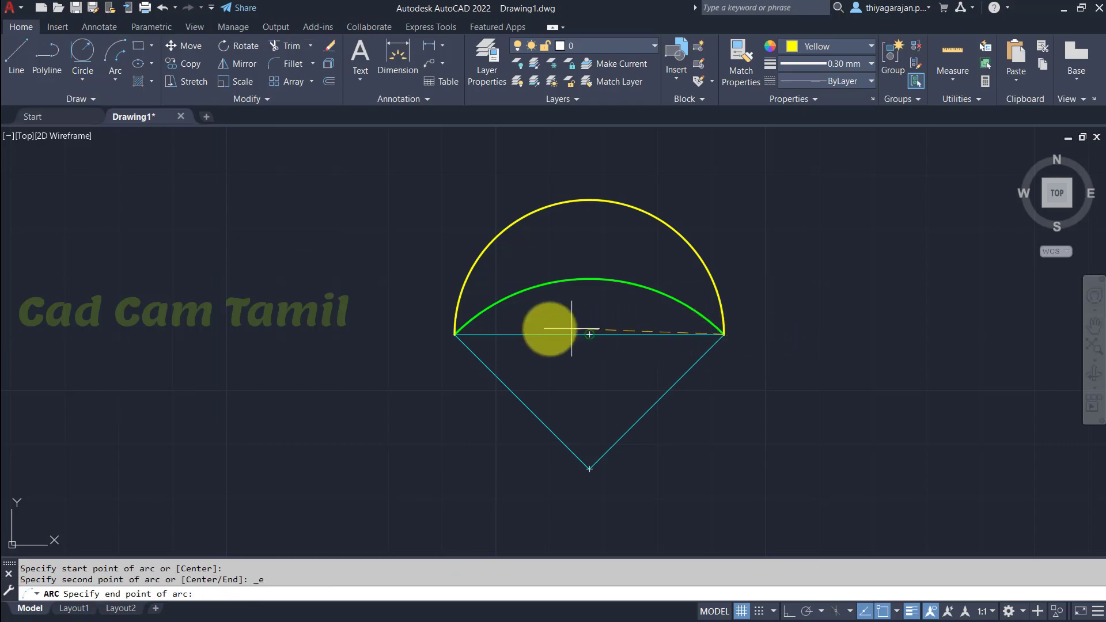
click(455, 334)
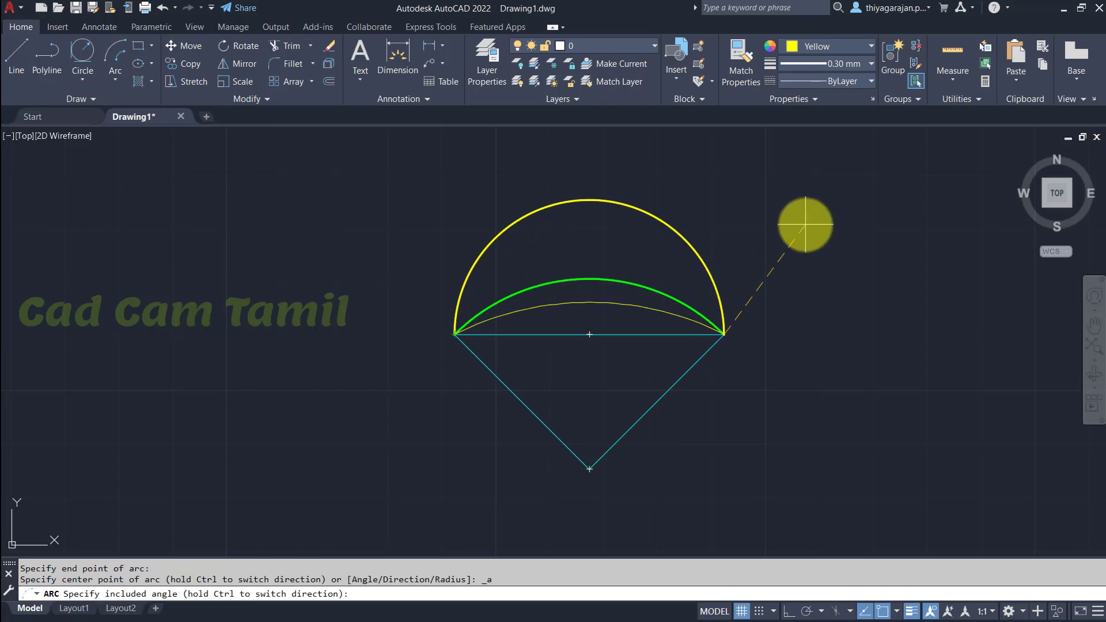
key(Return)
scroll(805, 224, down, 2)
middle_drag(805, 224, 709, 348)
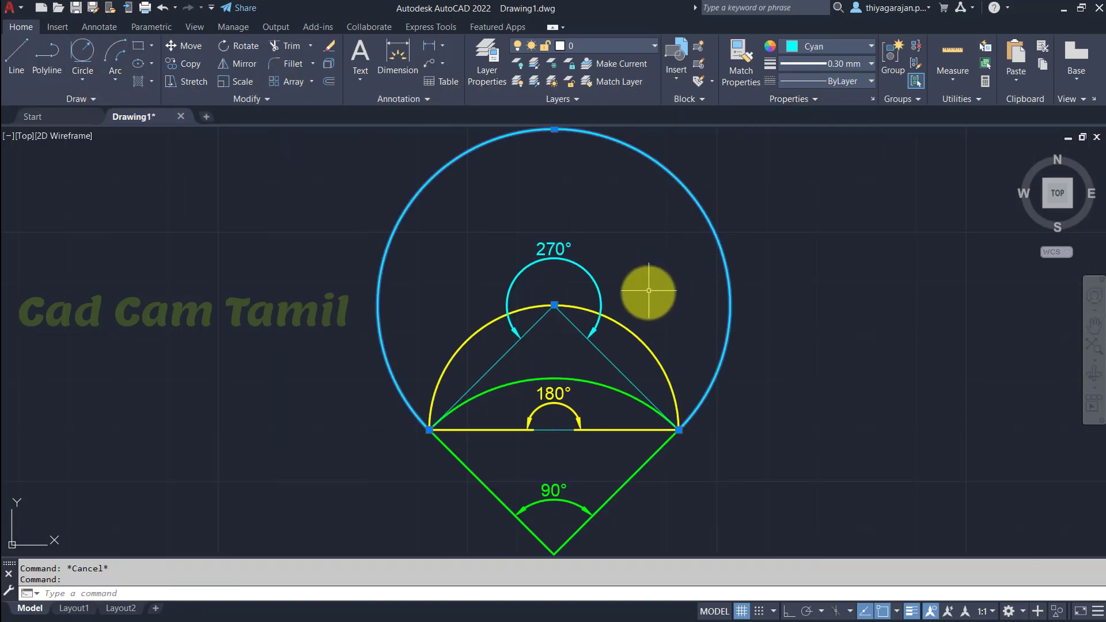
- Draw a vertical line from the 270° arc's center down to the apex of the 90° lines
click(633, 324)
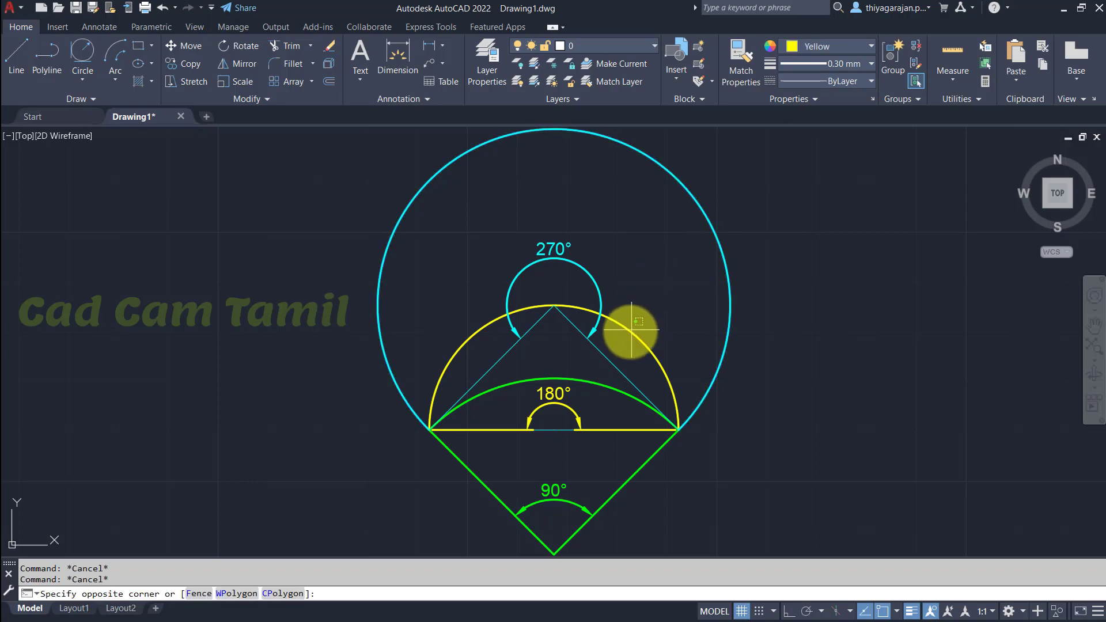
key(Escape)
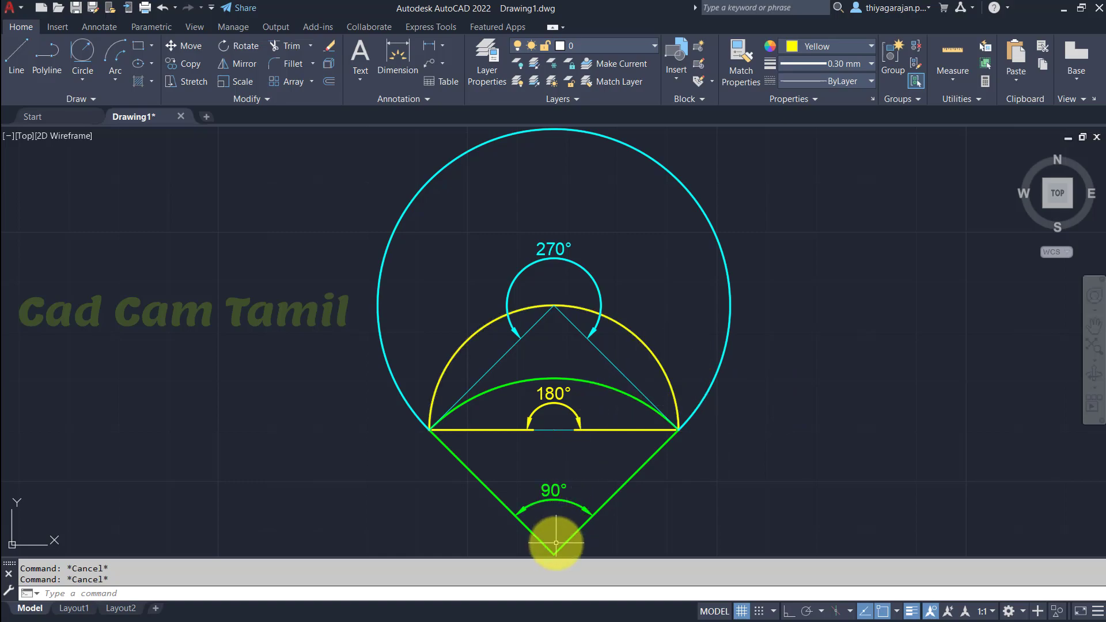
text(l)
key(Return)
click(553, 306)
click(553, 555)
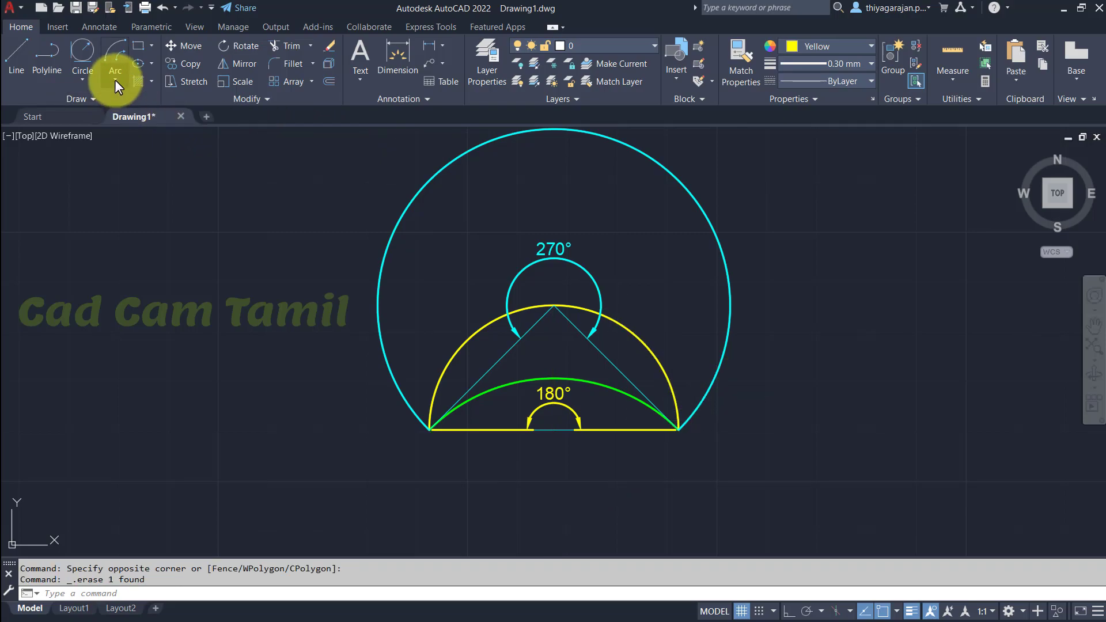
- Draw a Start, End, Angle arc from the horizontal line's east endpoint to its west endpoint with a -90° included angle
click(116, 80)
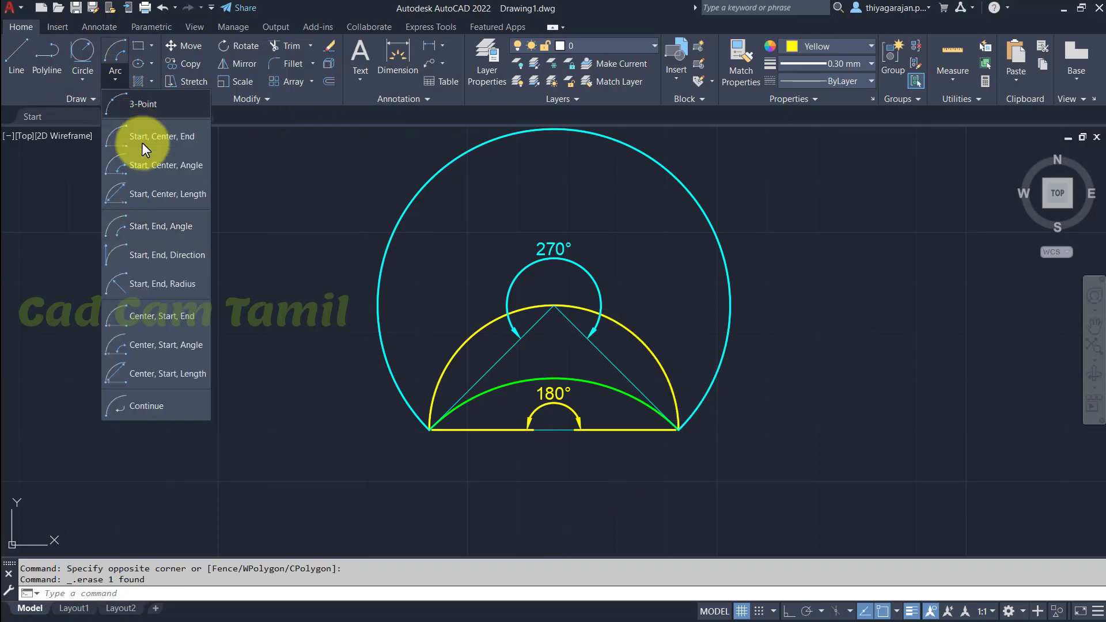
click(185, 225)
click(672, 429)
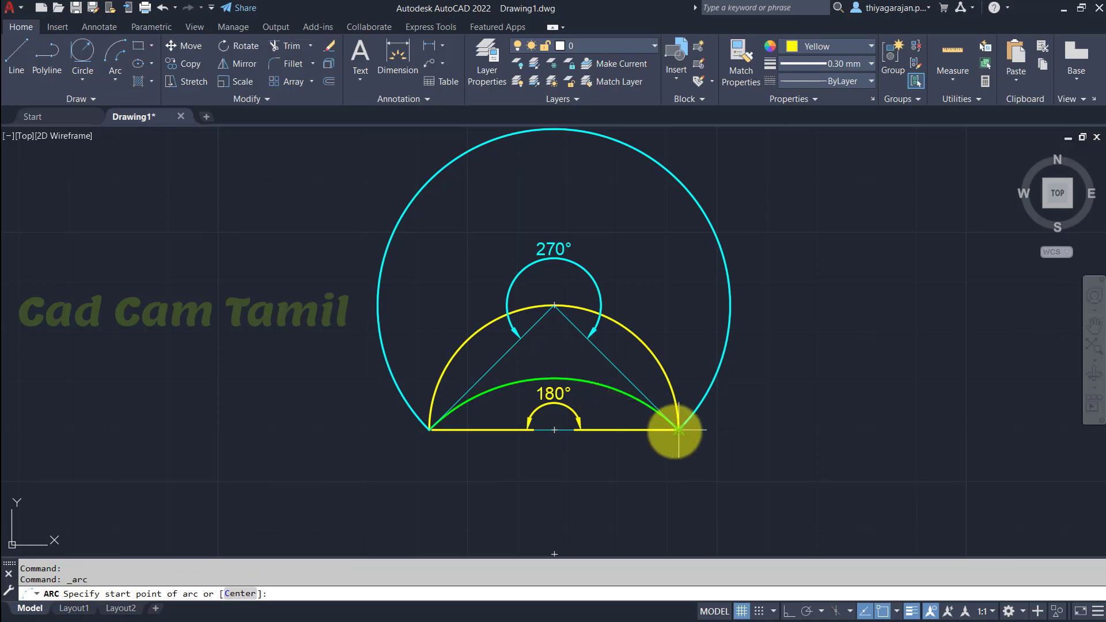
click(429, 429)
text(-90)
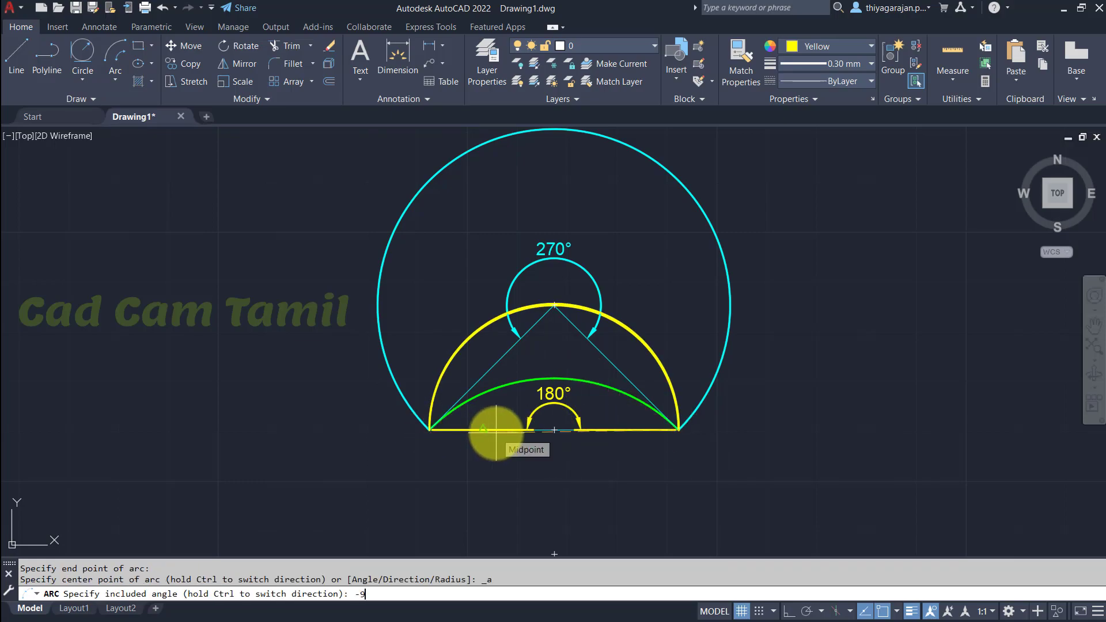
key(Return)
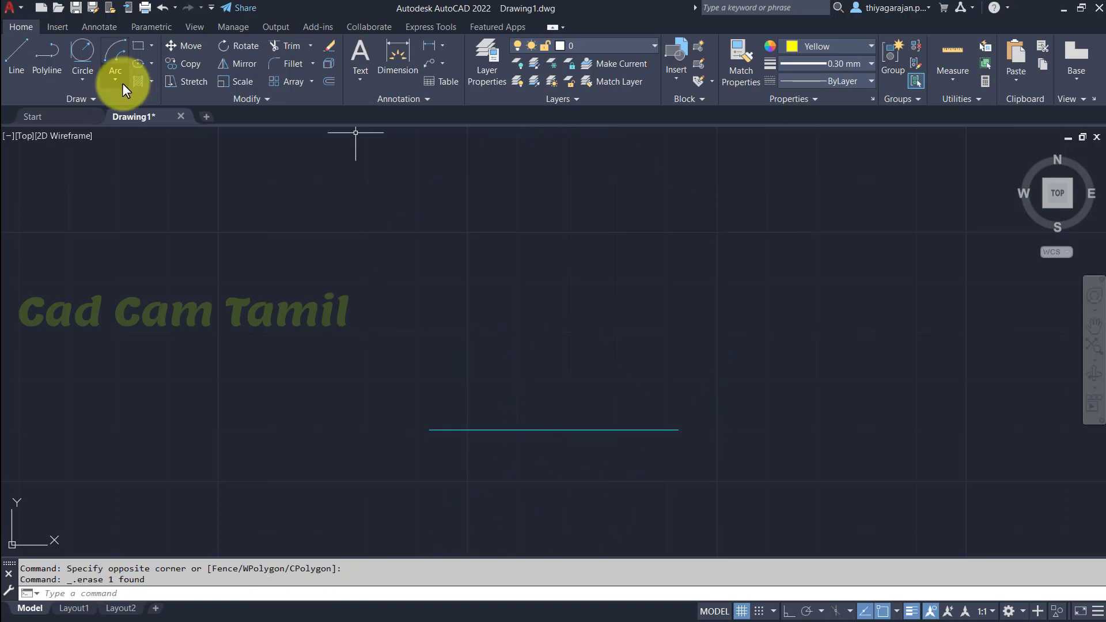
- Draw a Start, End, Direction arc from the horizontal line's east endpoint to its west endpoint with a 90° tangent direction
click(121, 84)
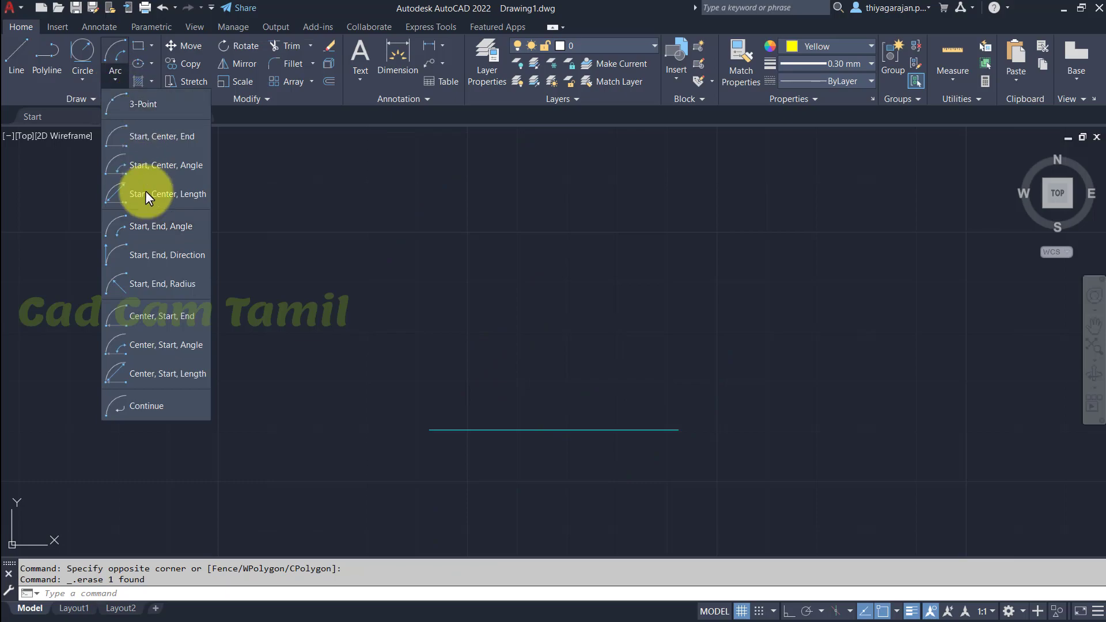
click(145, 258)
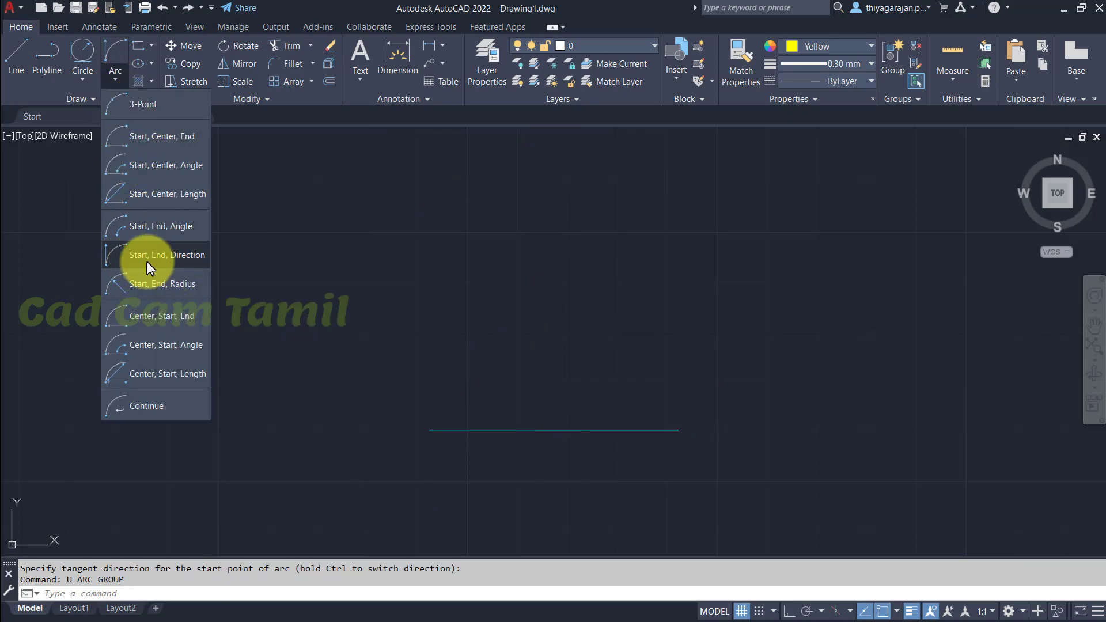
click(678, 429)
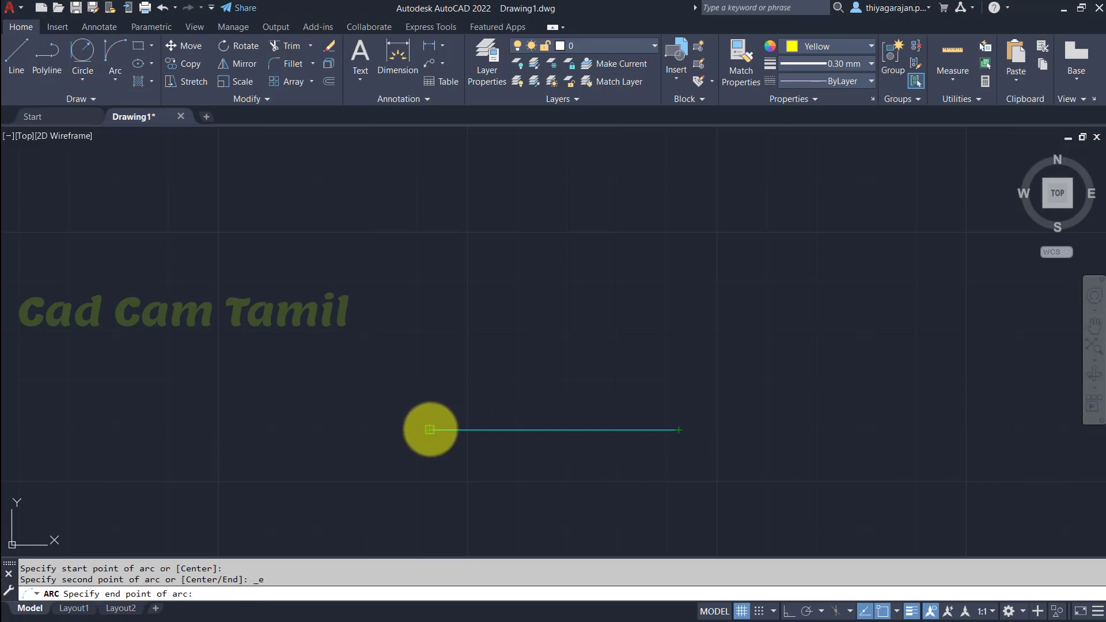
click(431, 429)
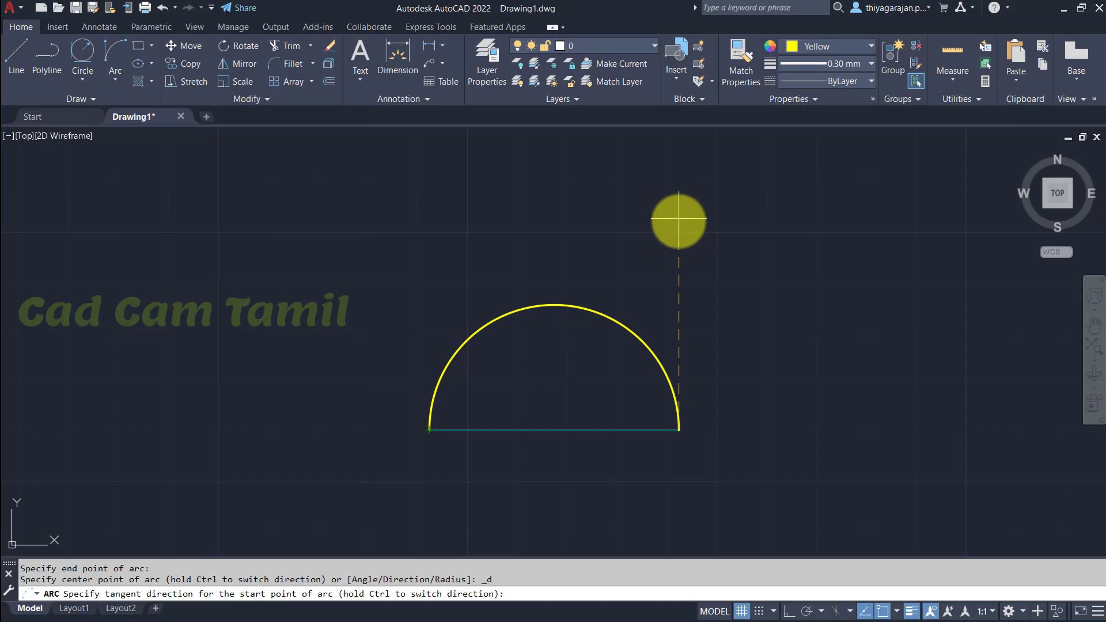
scroll(596, 441, down, 4)
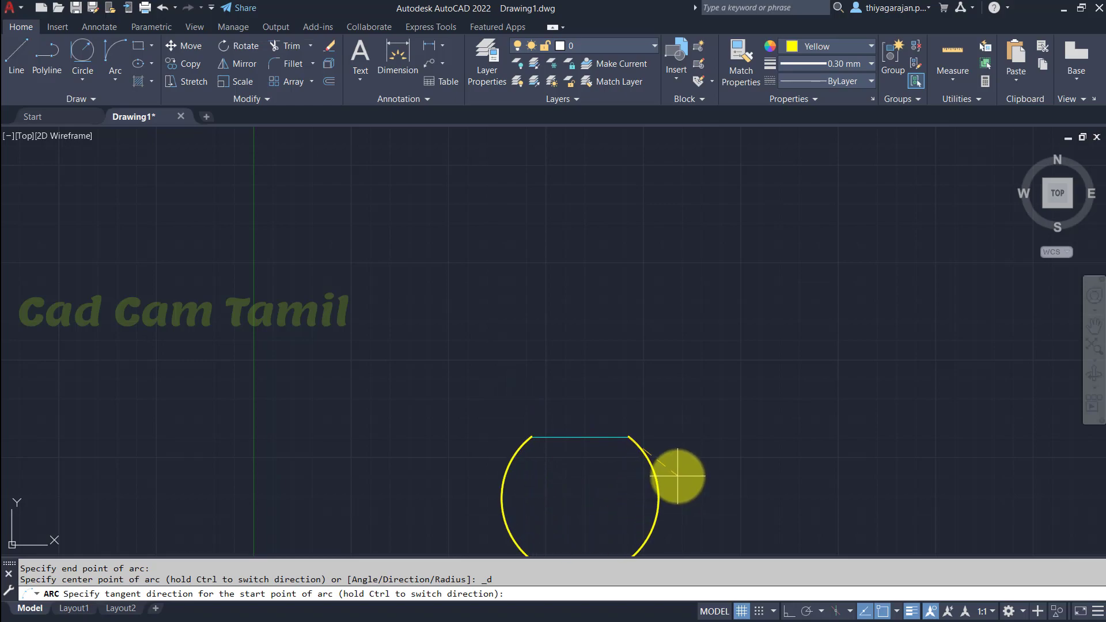
click(635, 372)
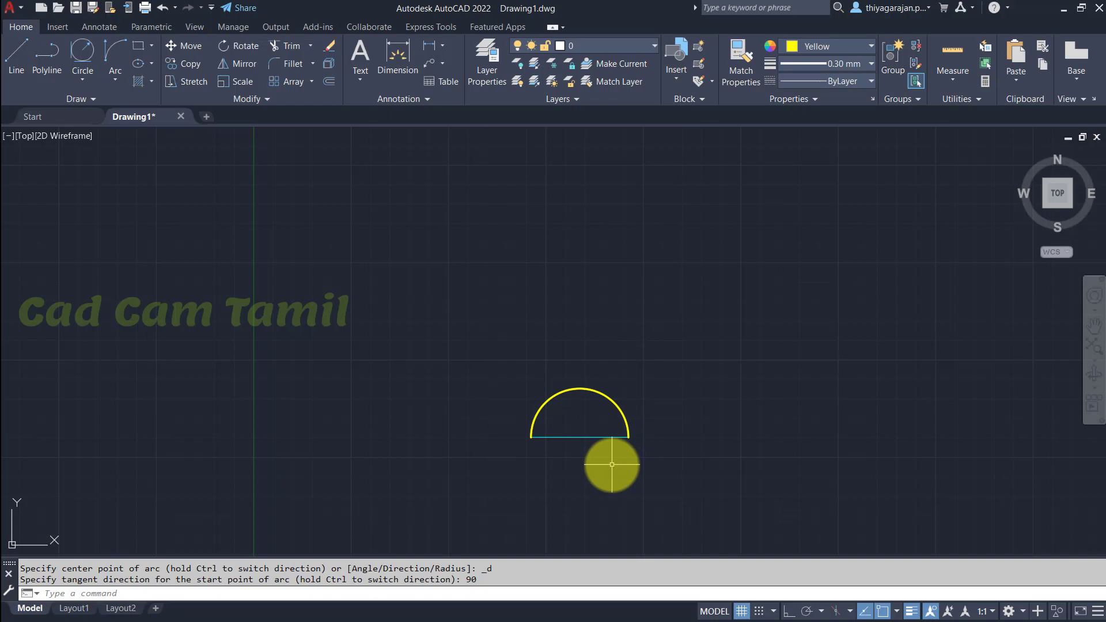
- Draw a second Start, End, Direction arc between the same east and west endpoints with a 120° tangent direction
scroll(613, 455, up, 2)
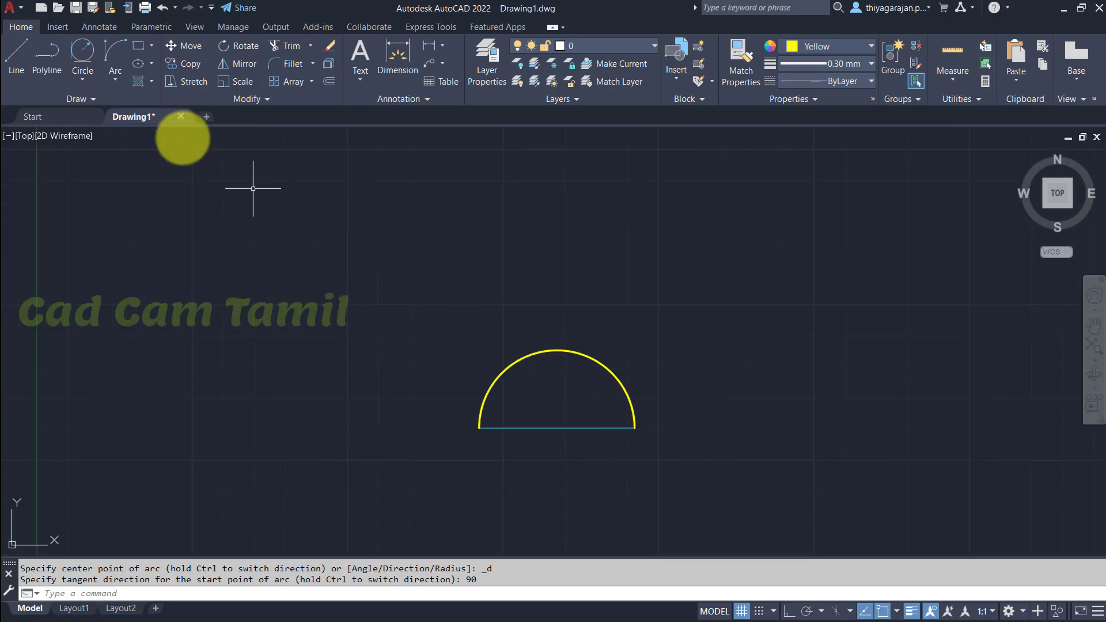
click(115, 81)
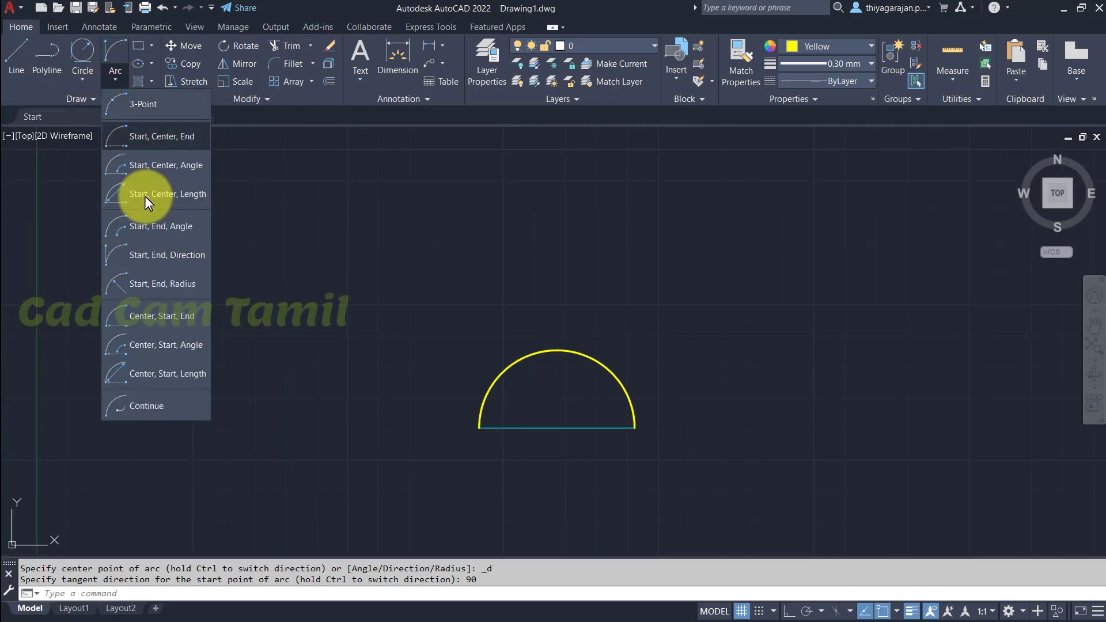
click(185, 256)
click(634, 428)
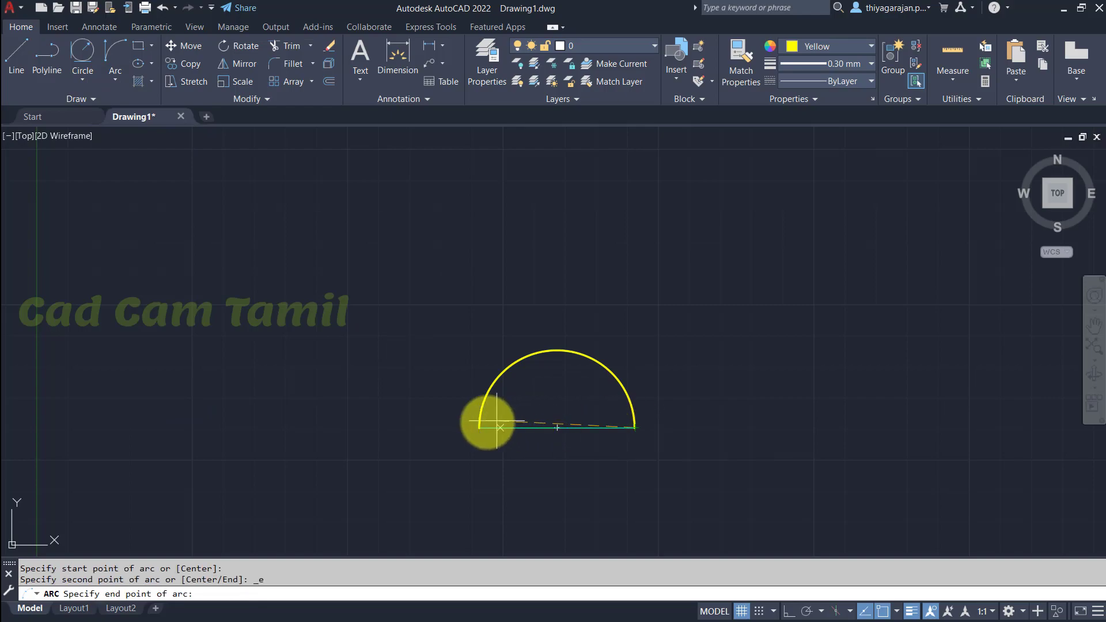
click(478, 427)
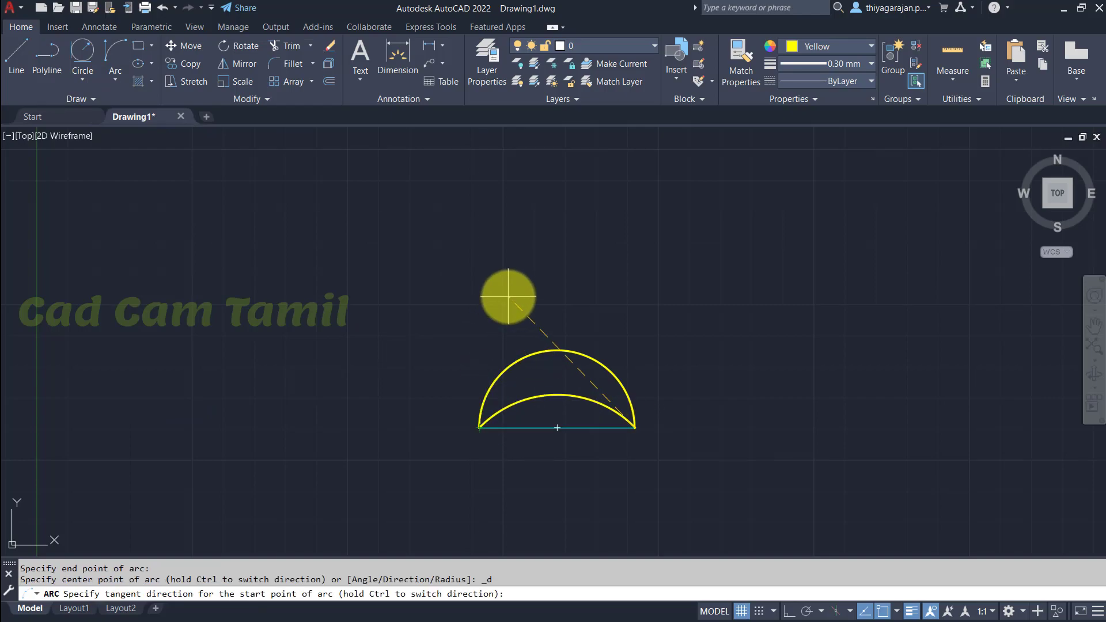
key(Return)
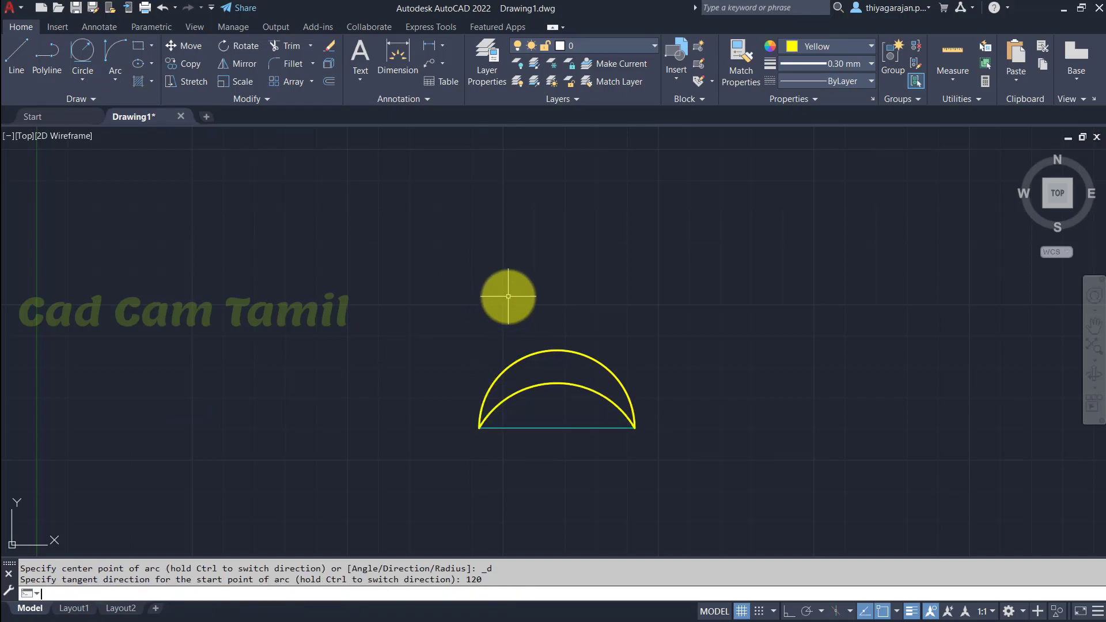
- Draw a 50-unit line at 120° from the arcs' east endpoint, with Ortho mode off
text(L)
key(Return)
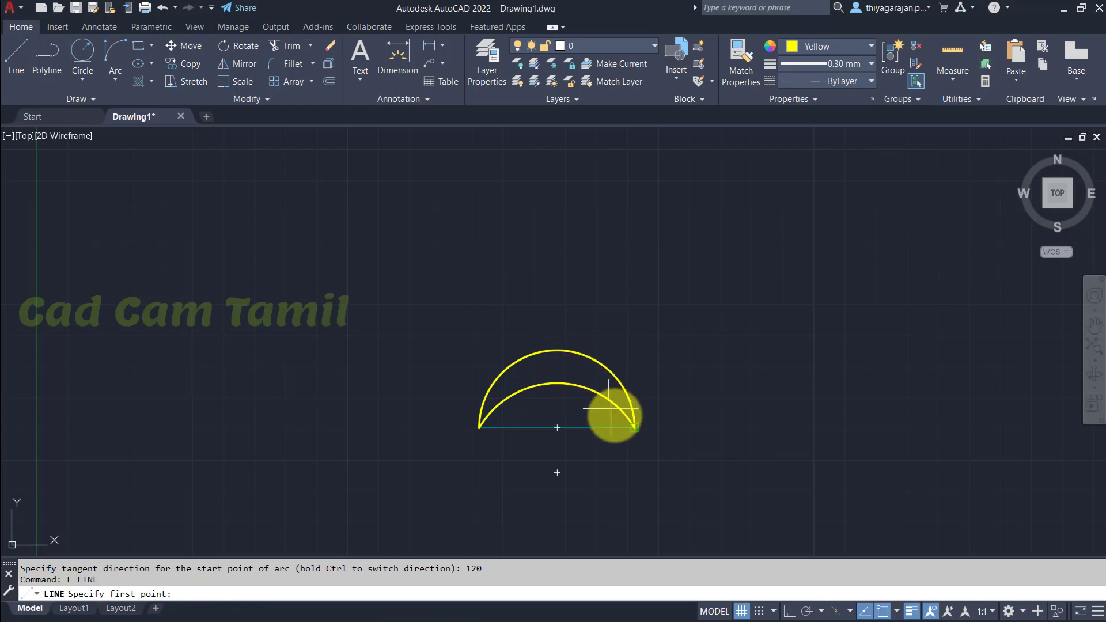
click(634, 427)
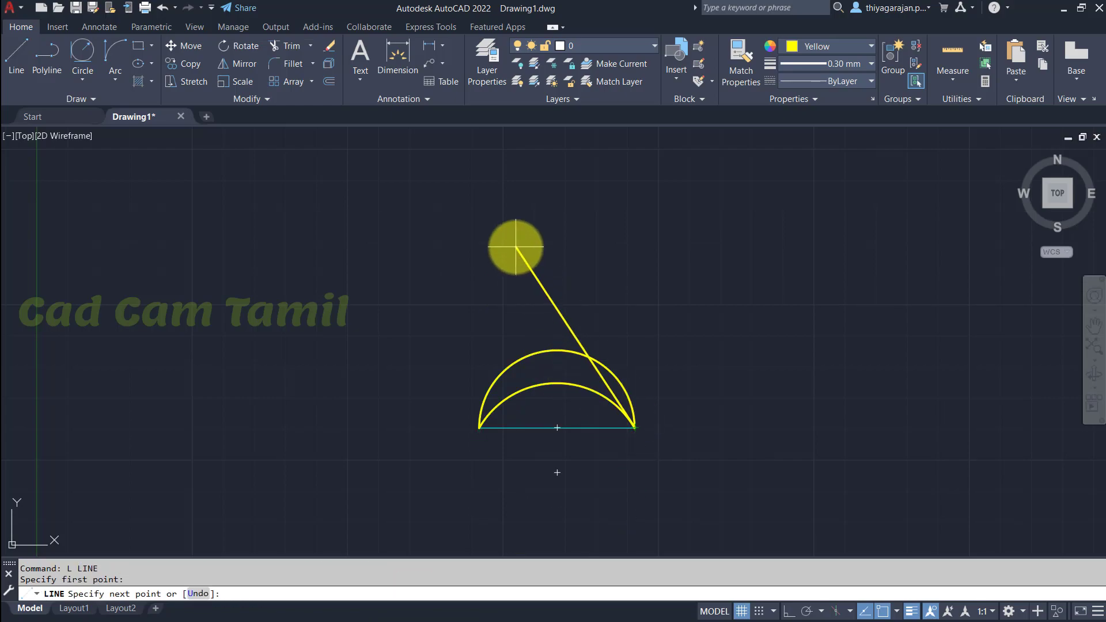
key(F8)
text(@50)
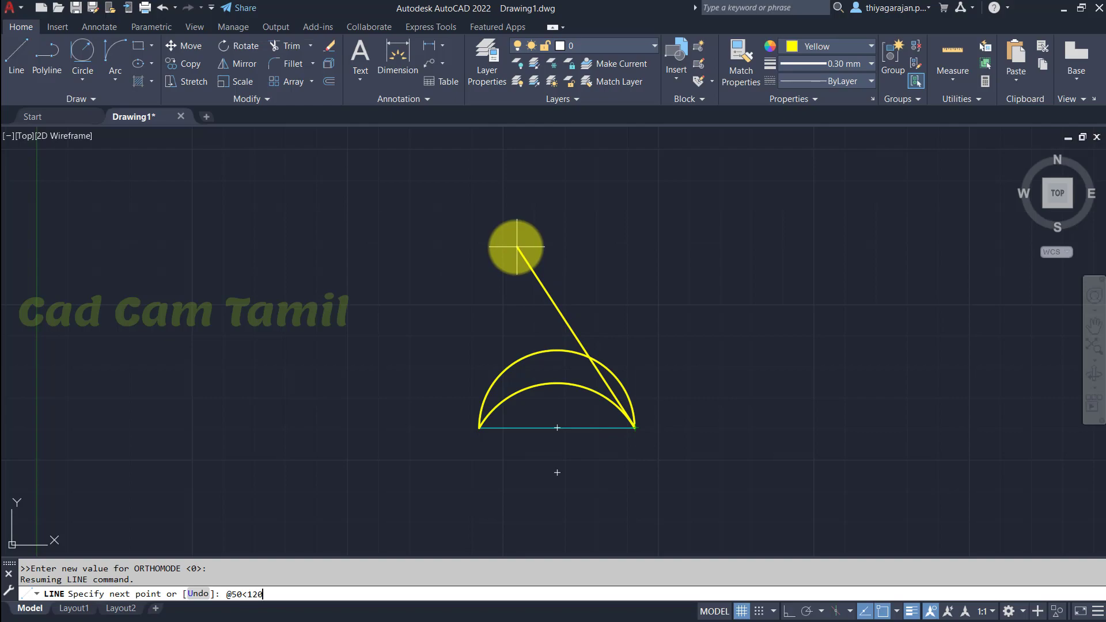
text(<120)
key(Return)
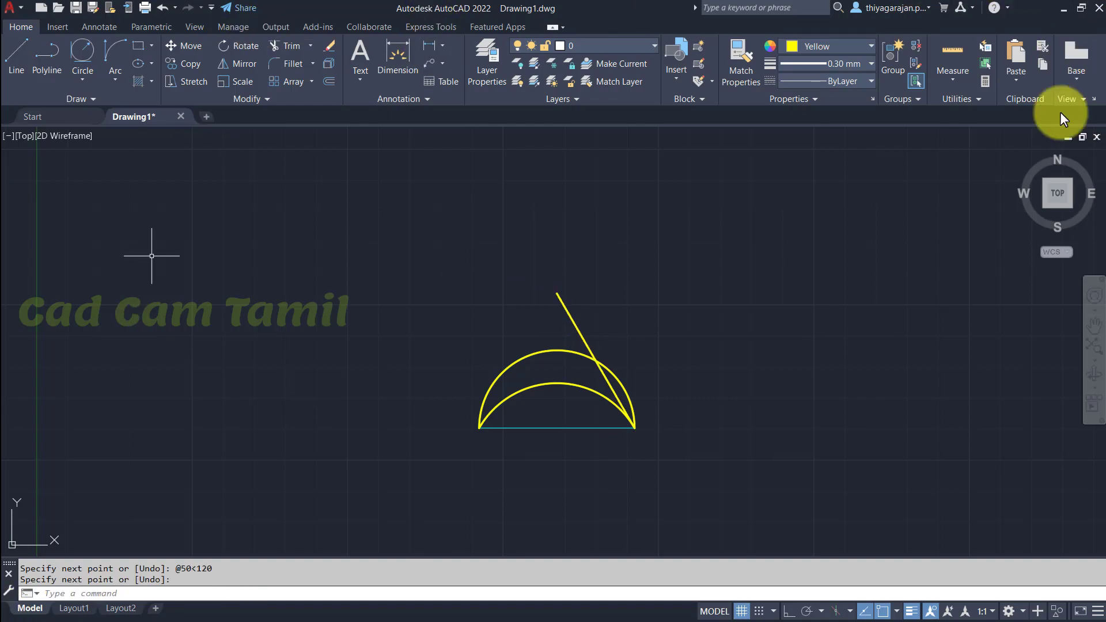
- Draw a green 50-unit line at 150° from the arcs' east endpoint
scroll(476, 329, up, 4)
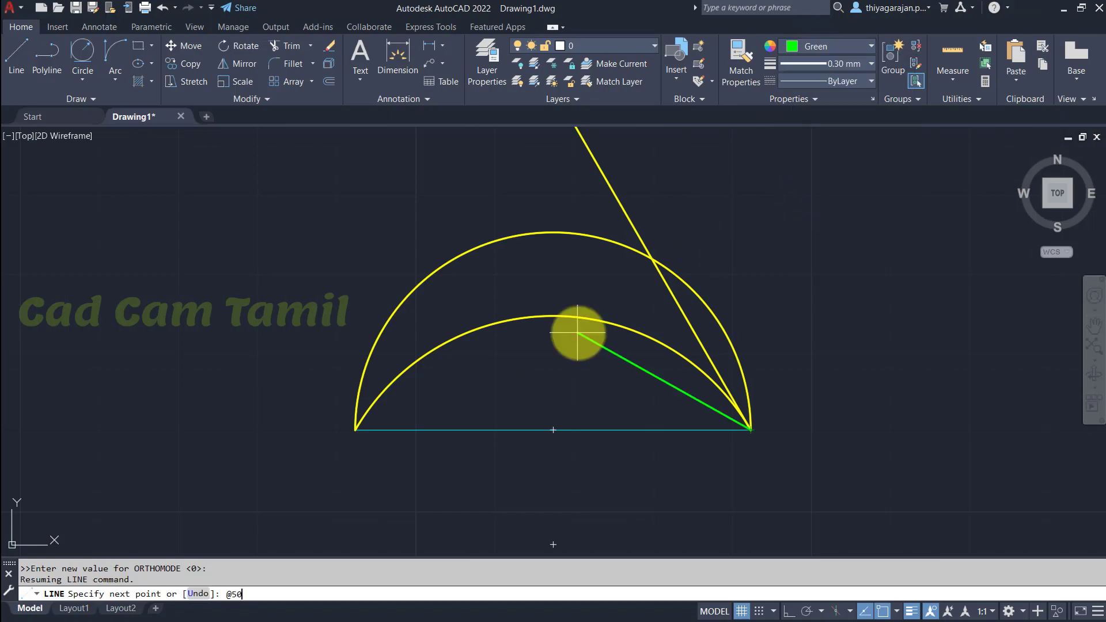
text(50<150)
key(Return)
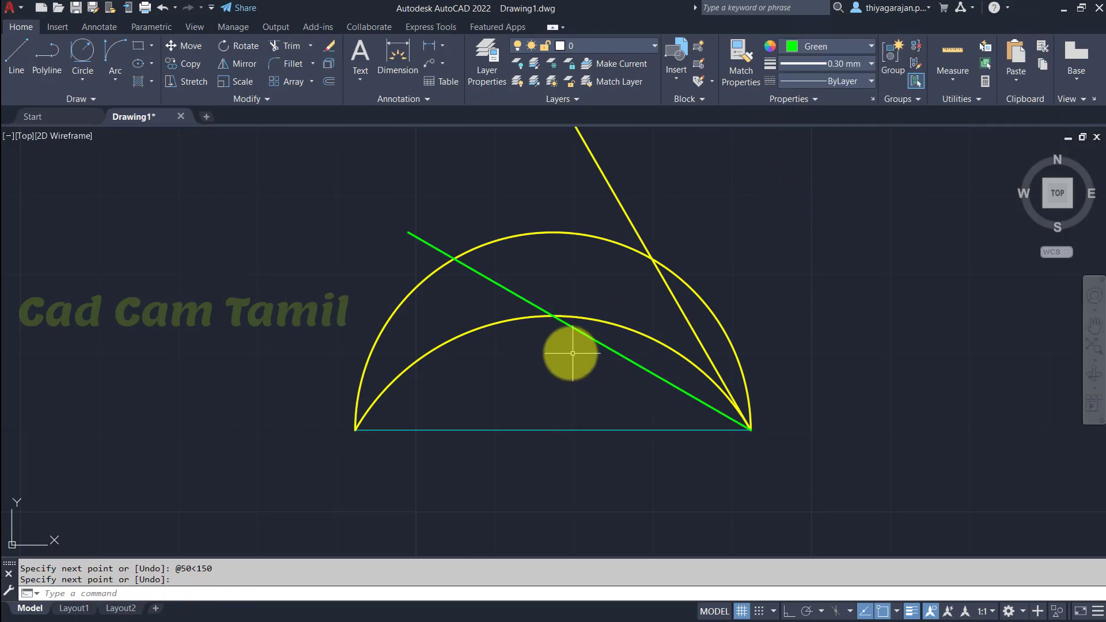
- Draw a green Start, End, Direction arc from the east endpoint to the west endpoint with a 150° tangent direction
click(121, 80)
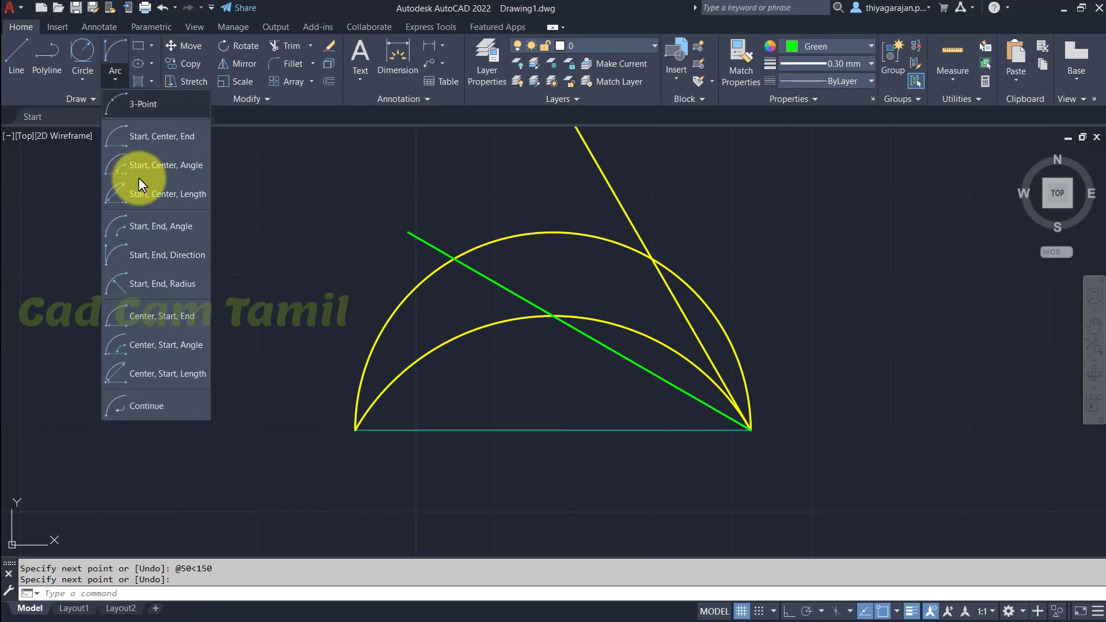
click(188, 253)
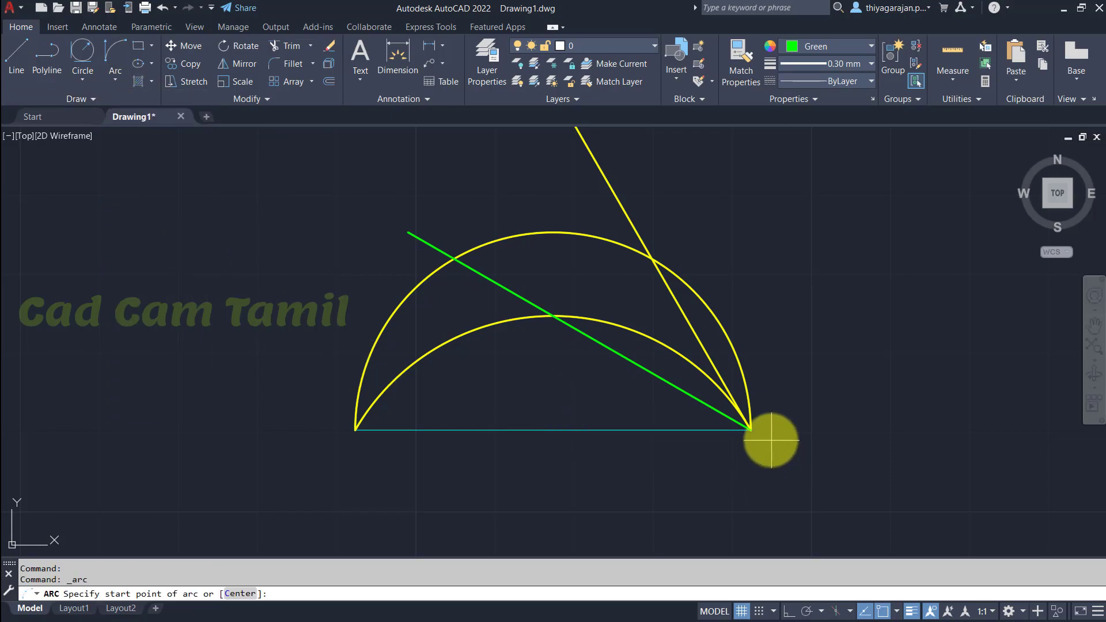
click(750, 429)
click(355, 429)
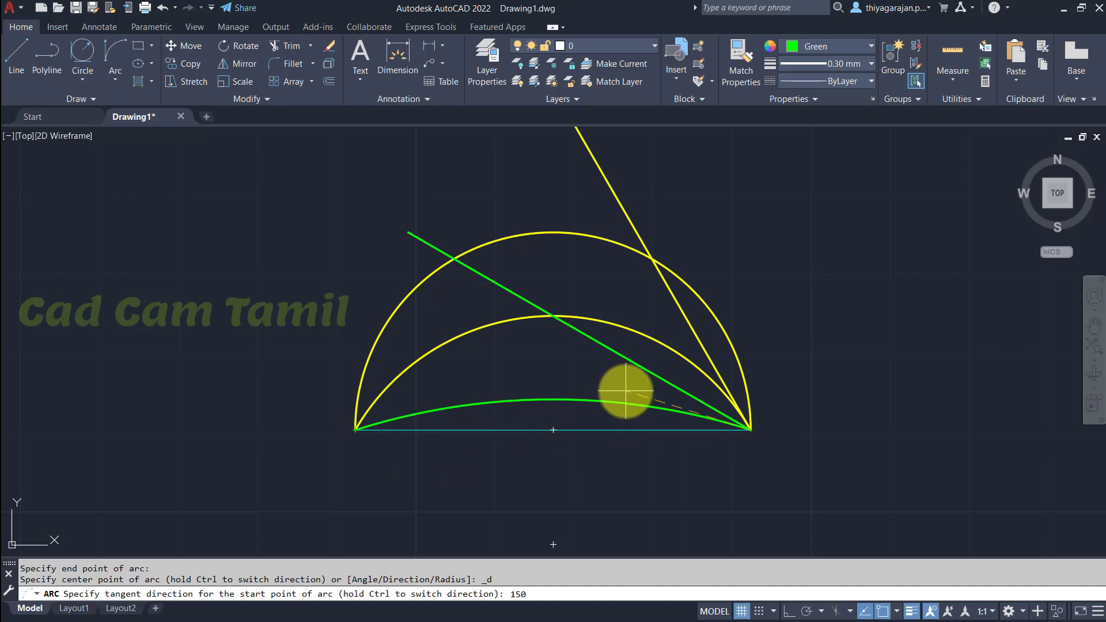
key(Return)
- Draw a Start, End, Radius arc from the horizontal line's east endpoint to its west endpoint with a radius of 25
click(115, 80)
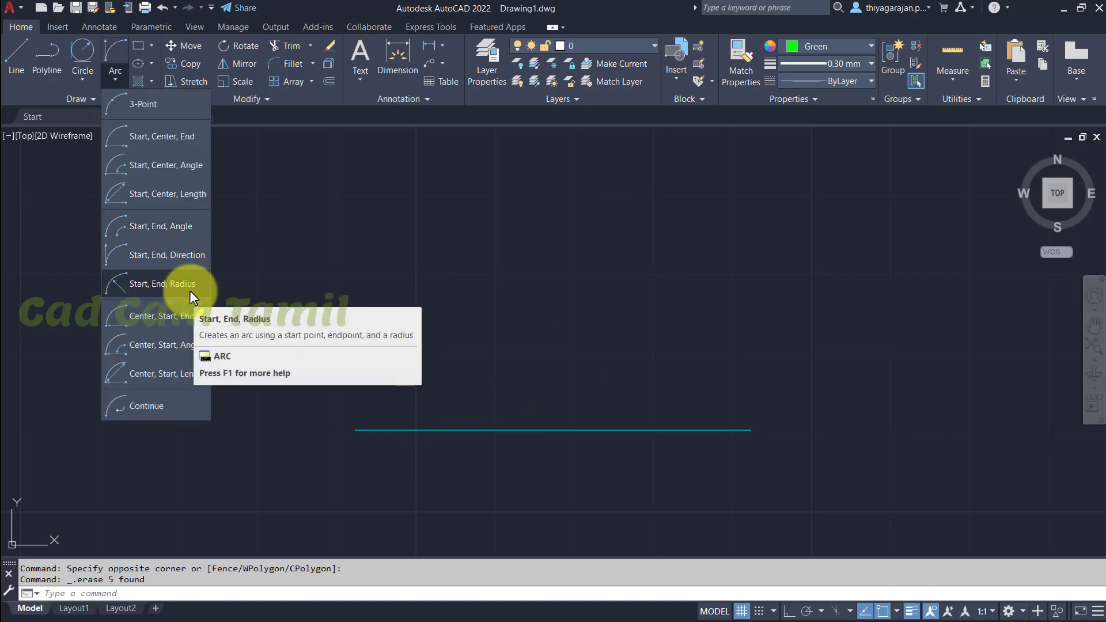
click(157, 286)
click(757, 431)
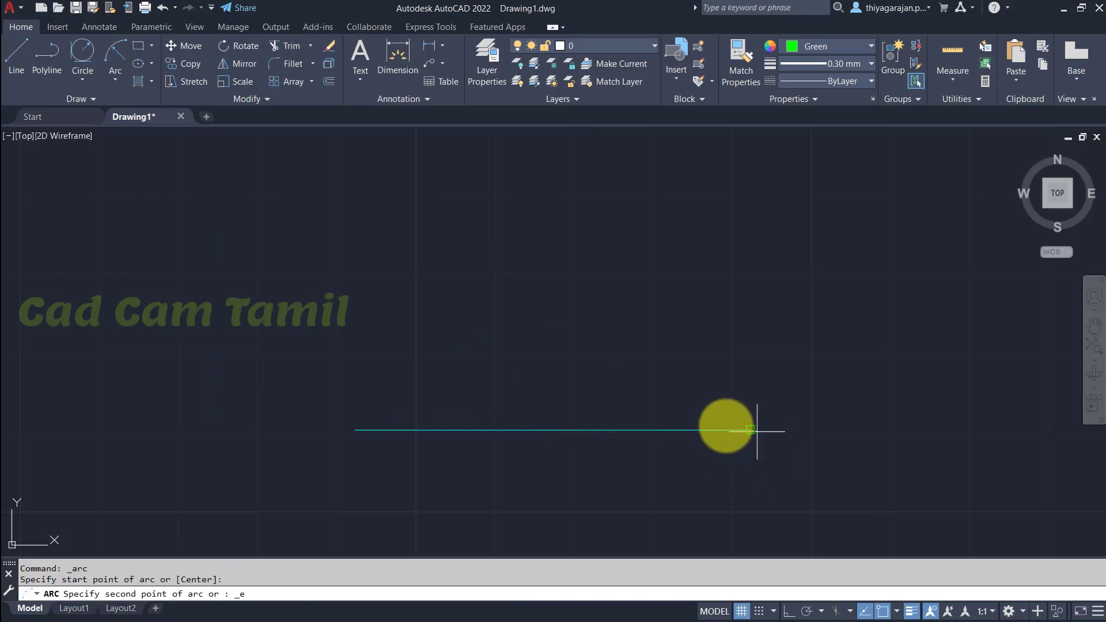
click(355, 429)
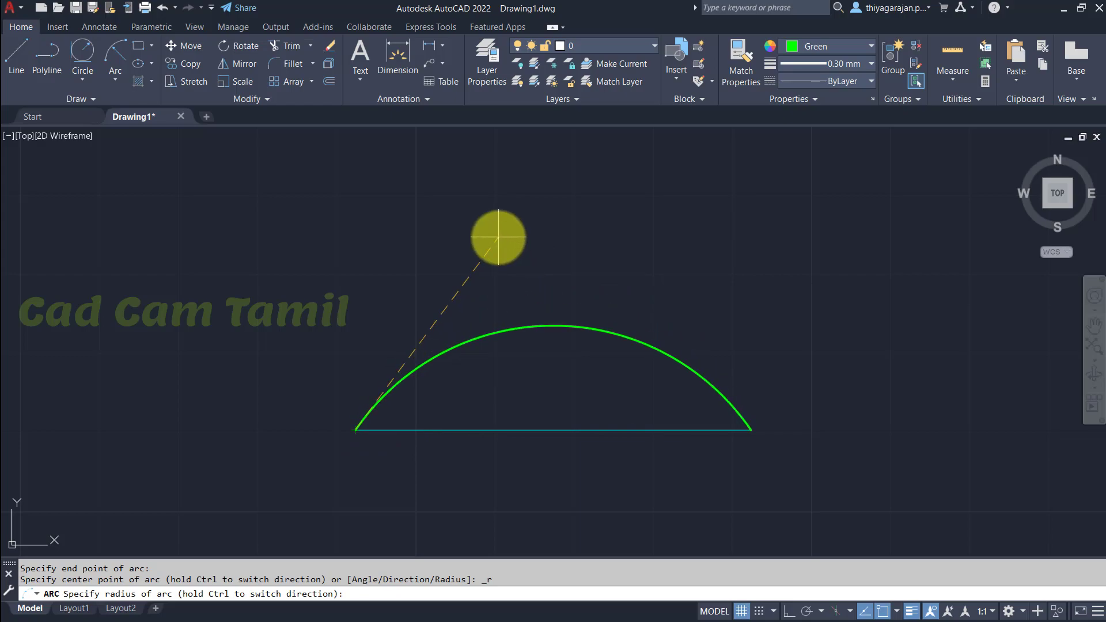
key(Return)
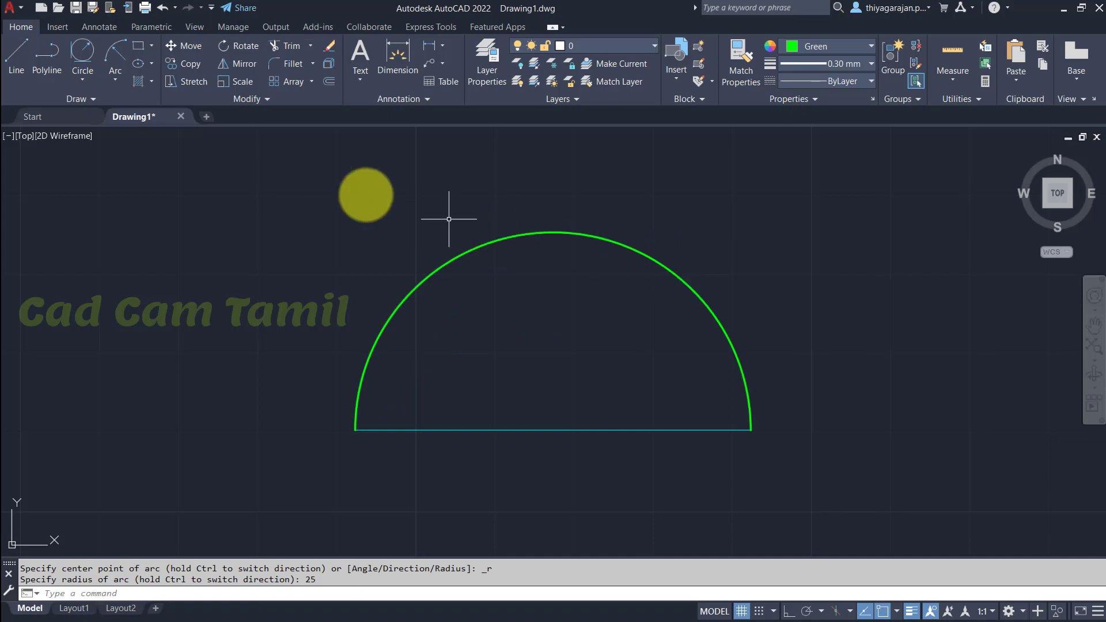
- Try to draw a Start, End, Radius arc between the same east and west endpoints with a radius of 20
click(115, 80)
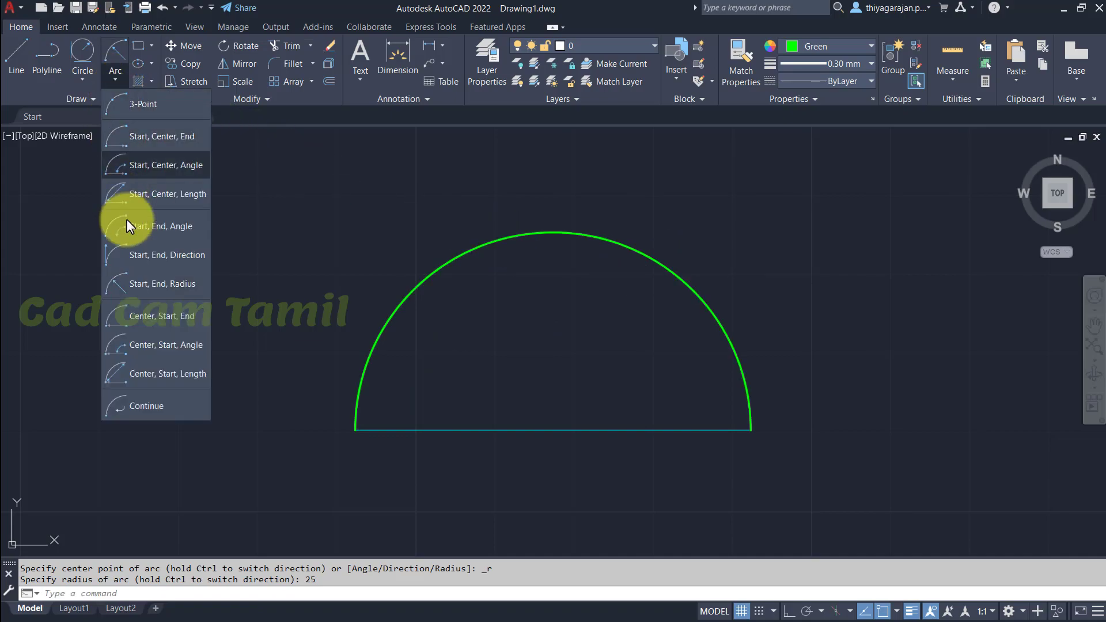
click(137, 284)
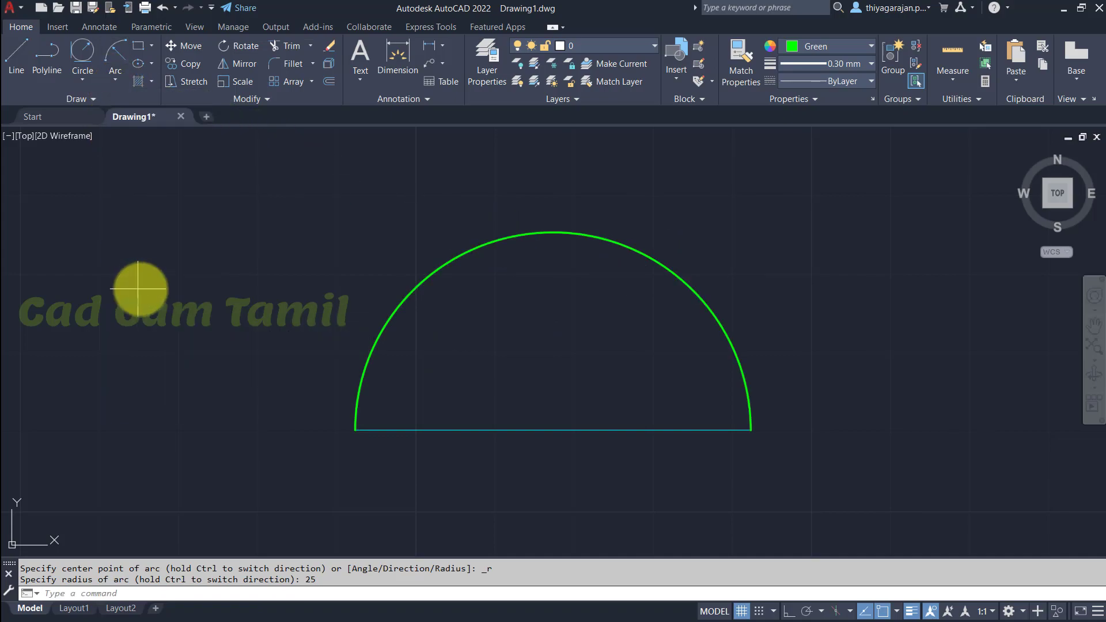
click(750, 429)
click(553, 429)
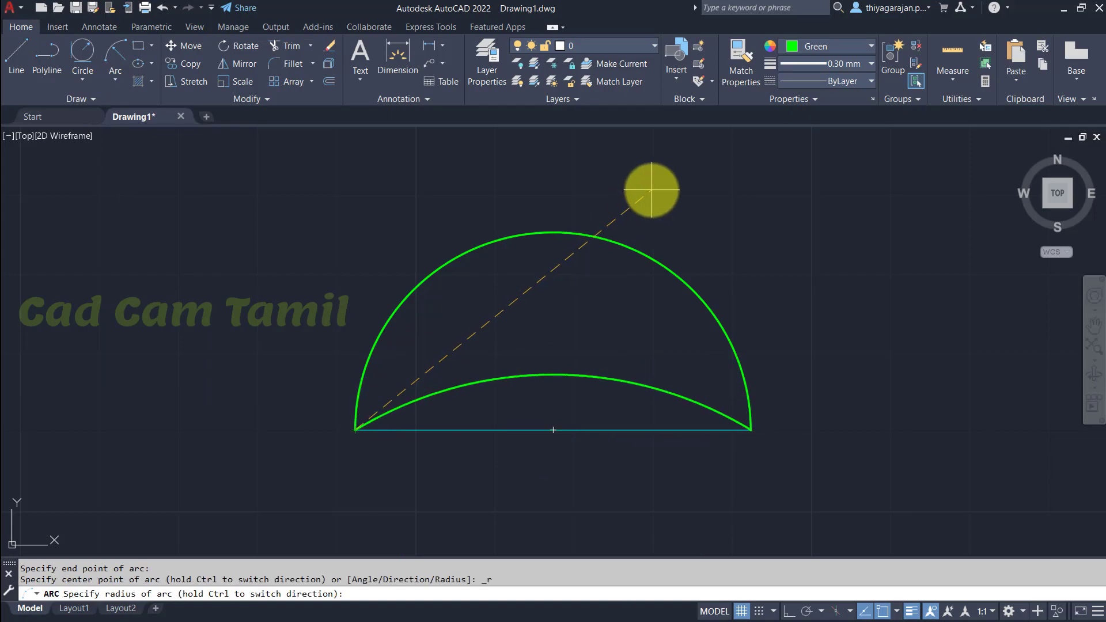
text(20)
key(Return)
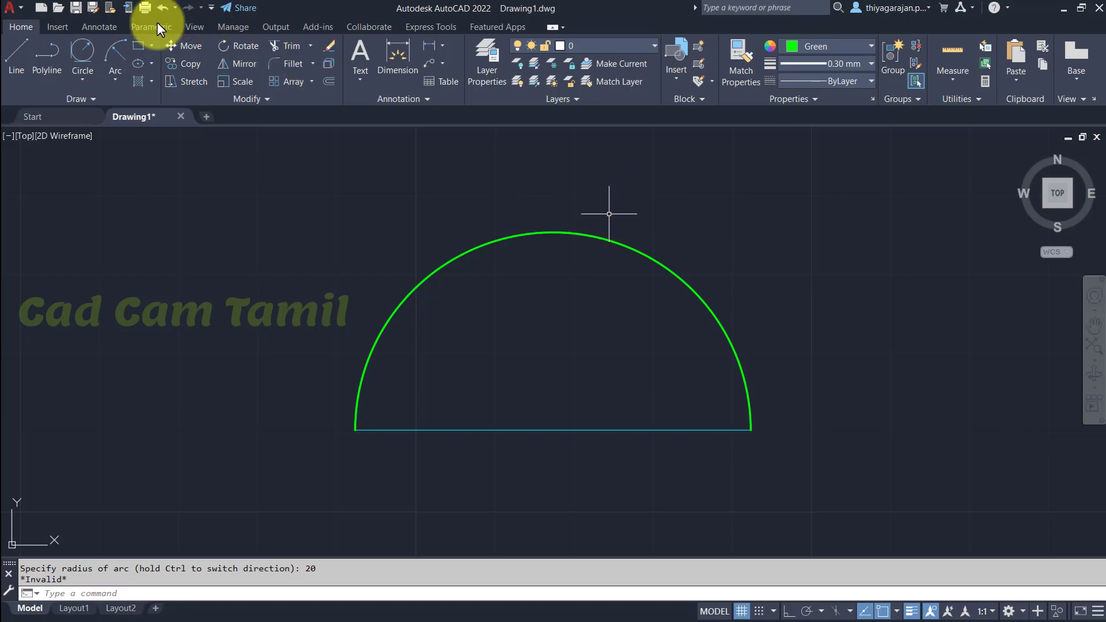
- Draw a Start, End, Radius arc from the horizontal line's east endpoint to its west endpoint with a radius of 35
click(122, 75)
click(173, 296)
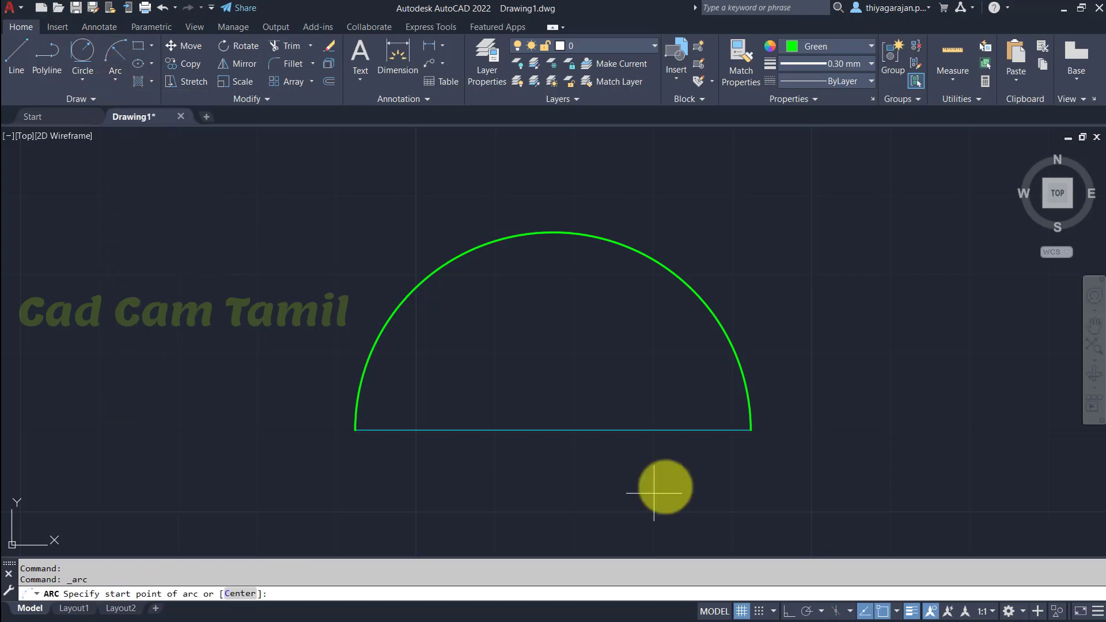
click(749, 429)
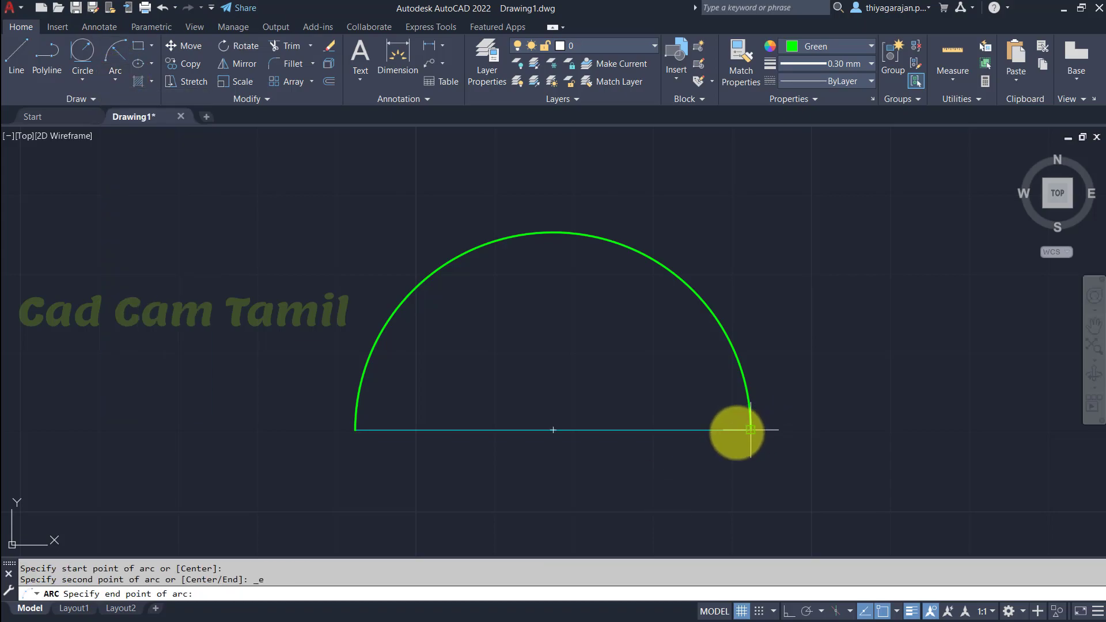
click(355, 427)
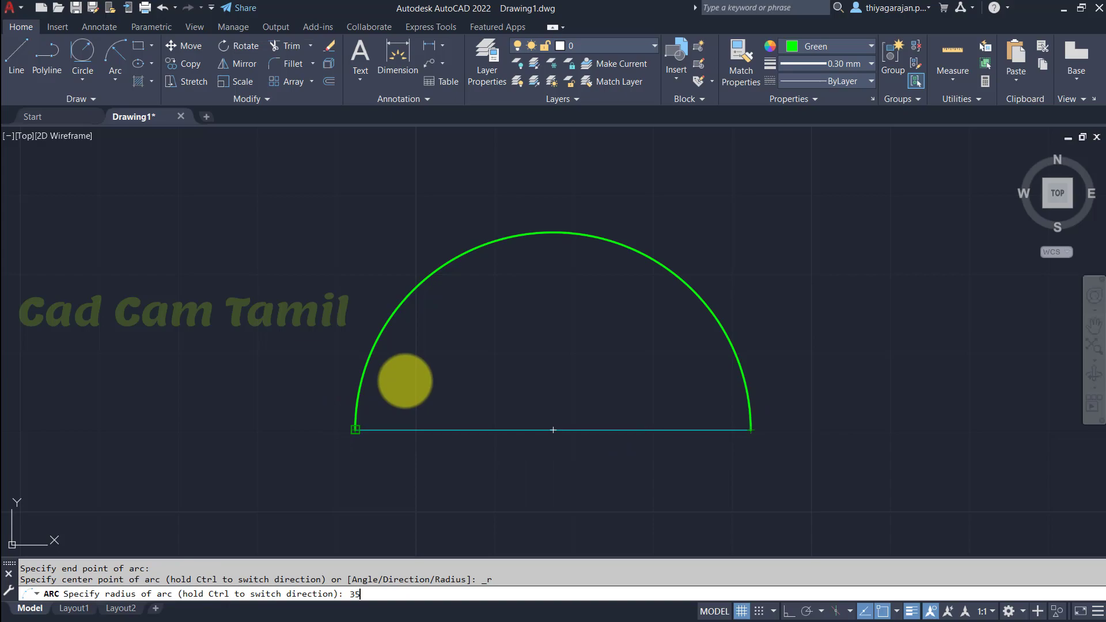
key(Return)
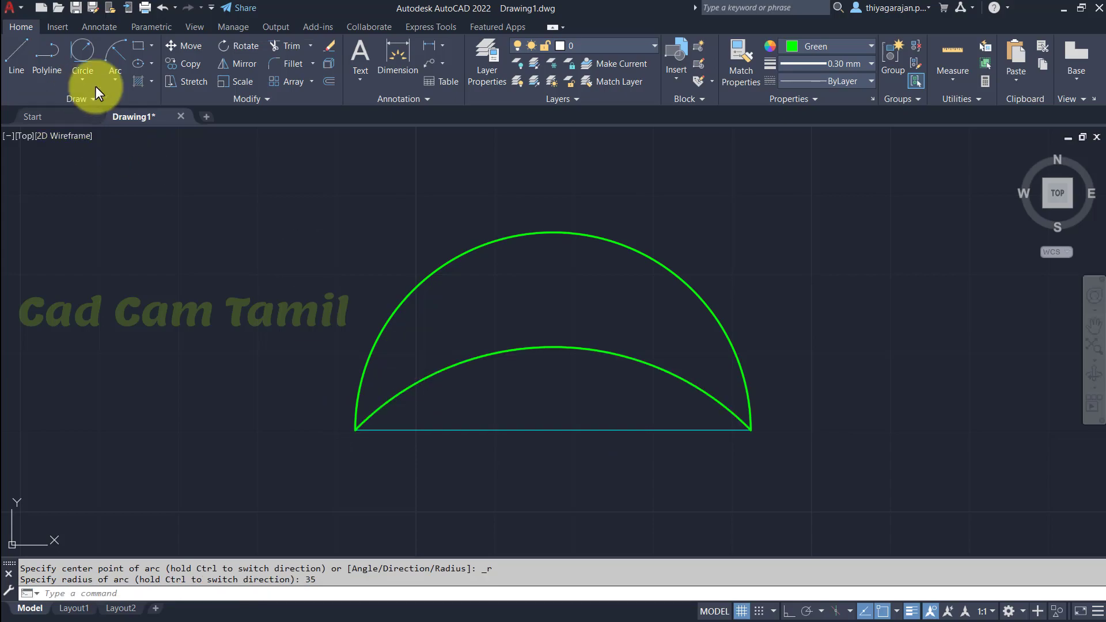
- Draw a Start, End, Radius arc from the horizontal line's east endpoint to its west endpoint with a radius of 50
click(109, 77)
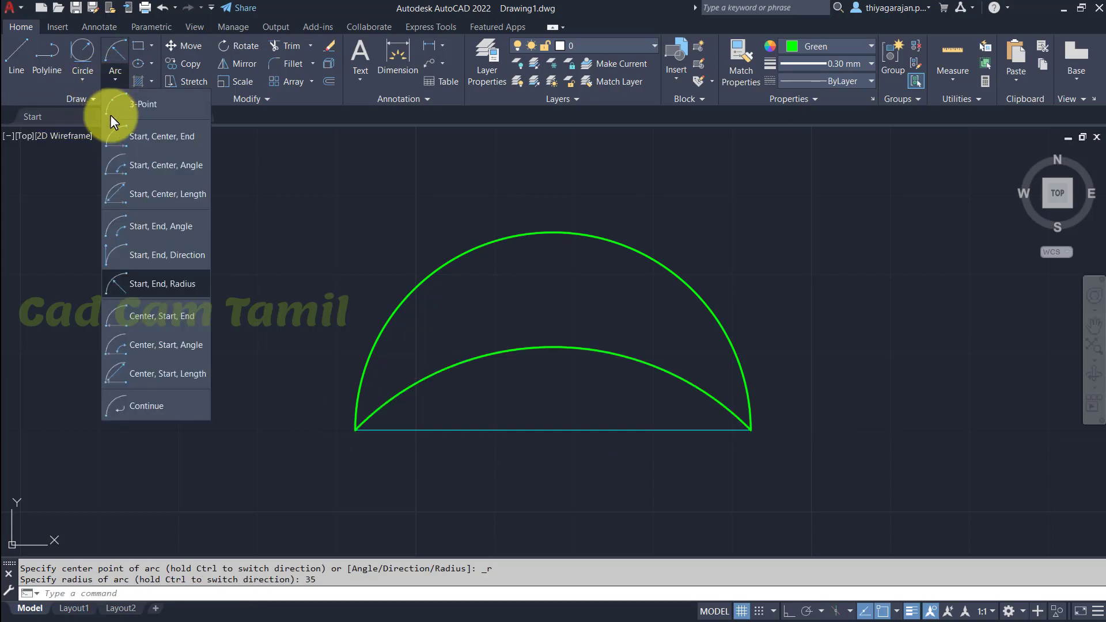
click(166, 283)
click(749, 429)
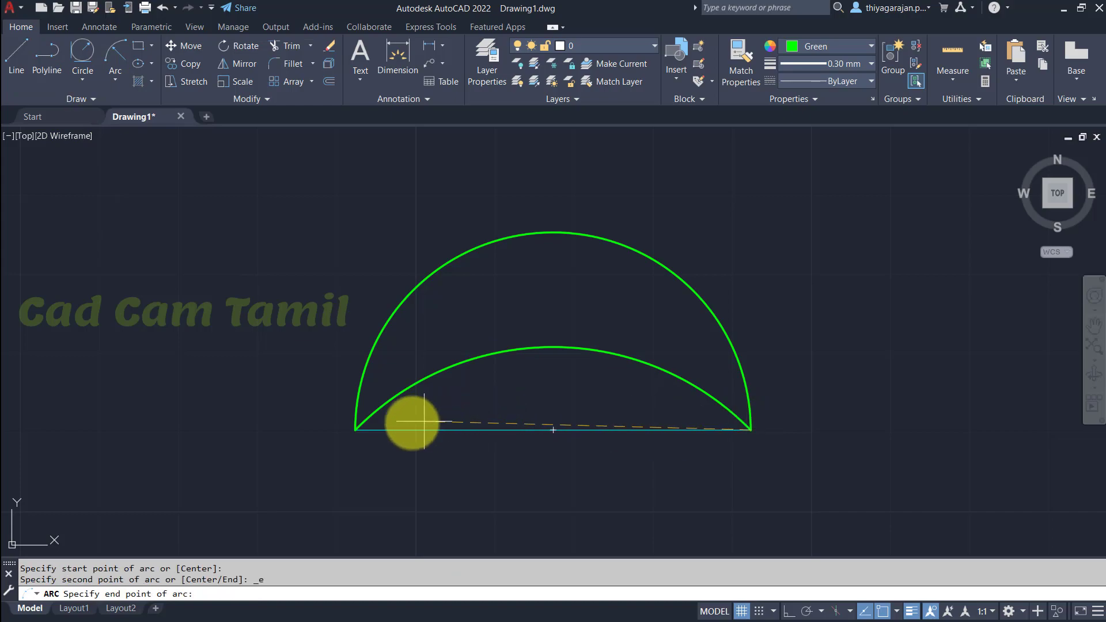
click(356, 429)
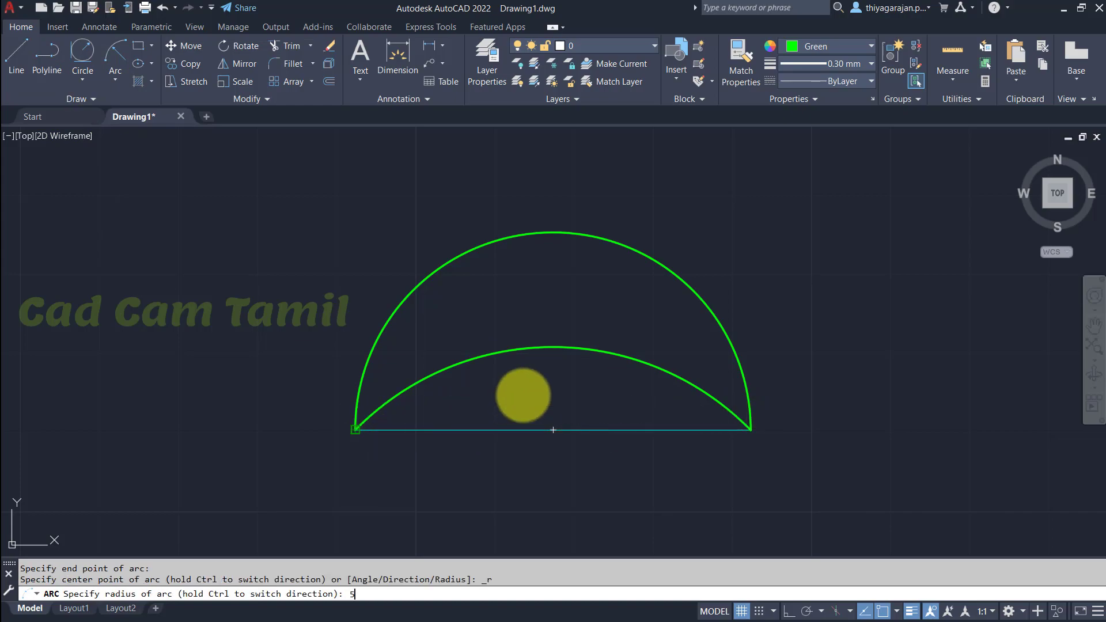
key(Return)
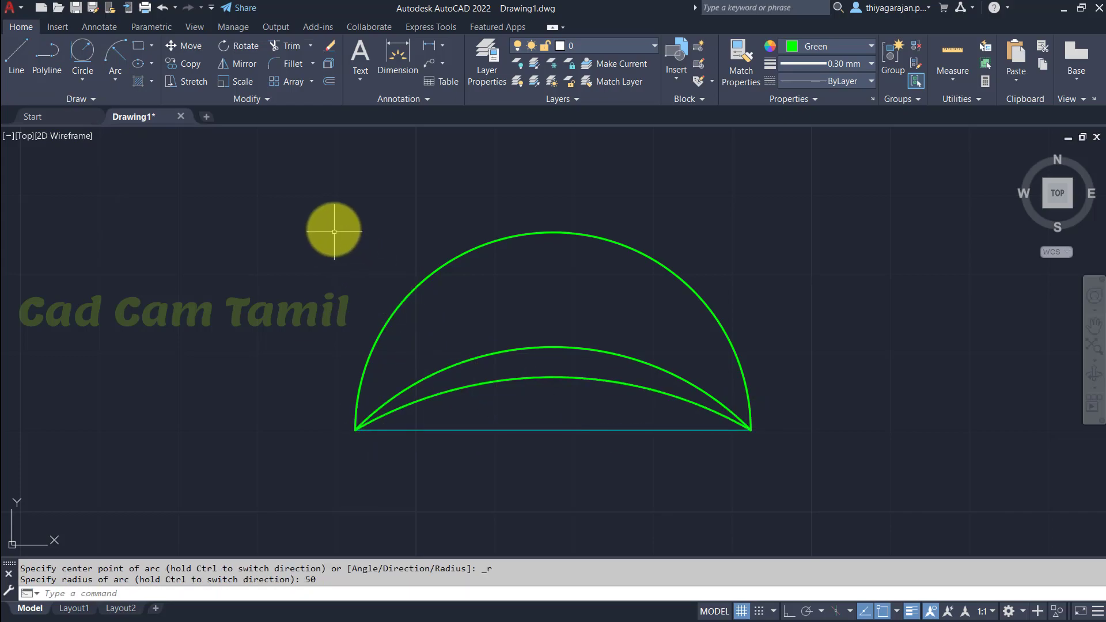
- List the properties of the yellow radius line to check its length
scroll(334, 228, down, 4)
key(Escape)
key(Escape)
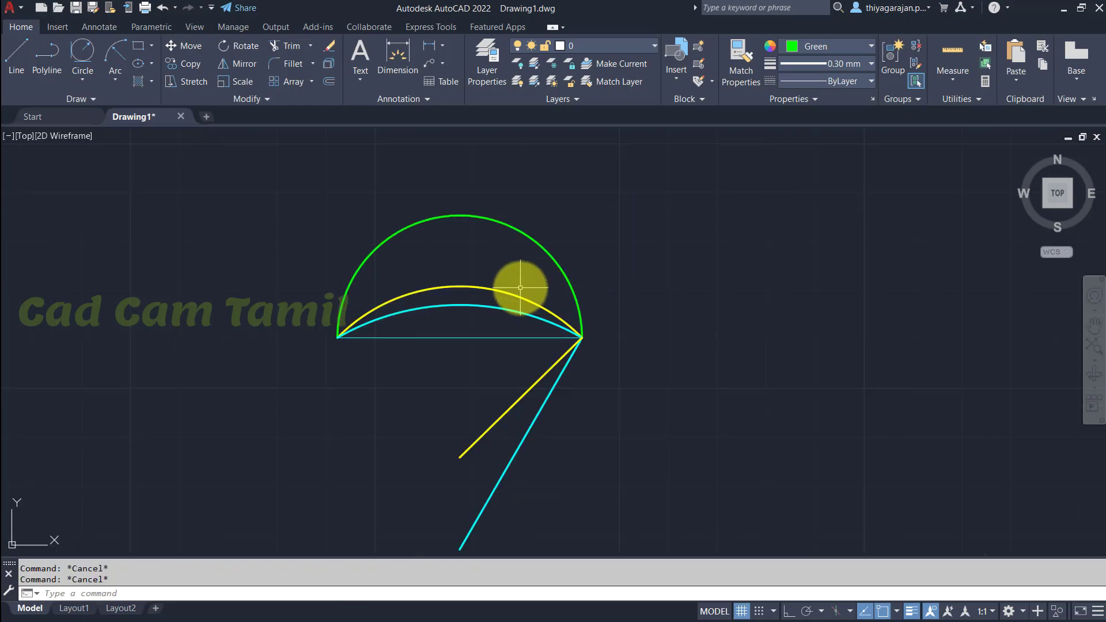
text(li)
key(Return)
click(510, 410)
key(Return)
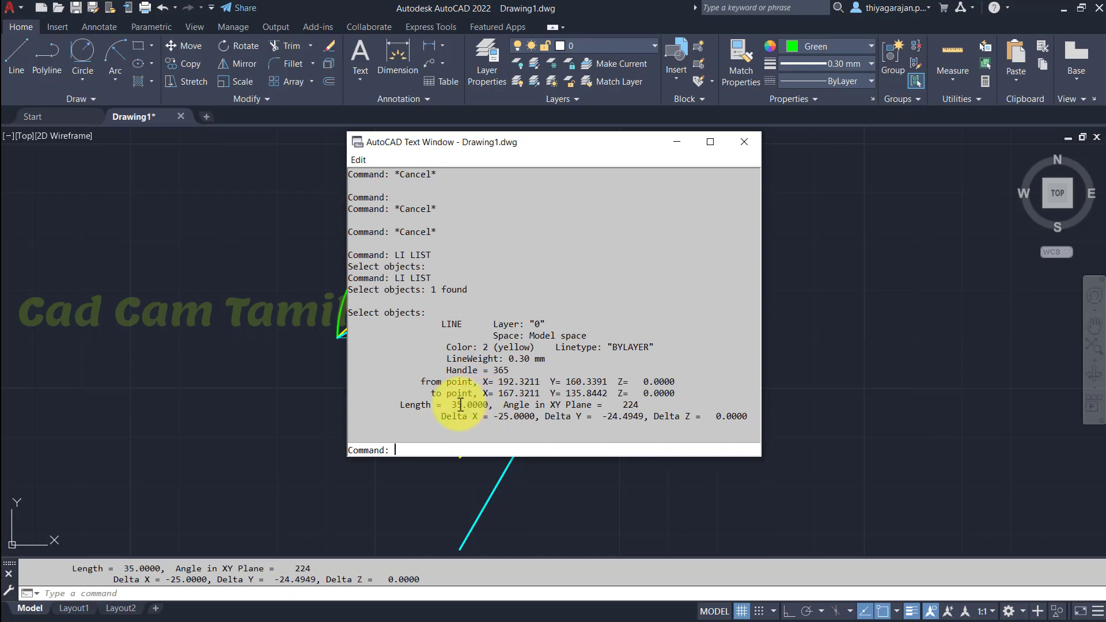
key(F2)
- List the properties of the cyan radius line to check its length
key(Return)
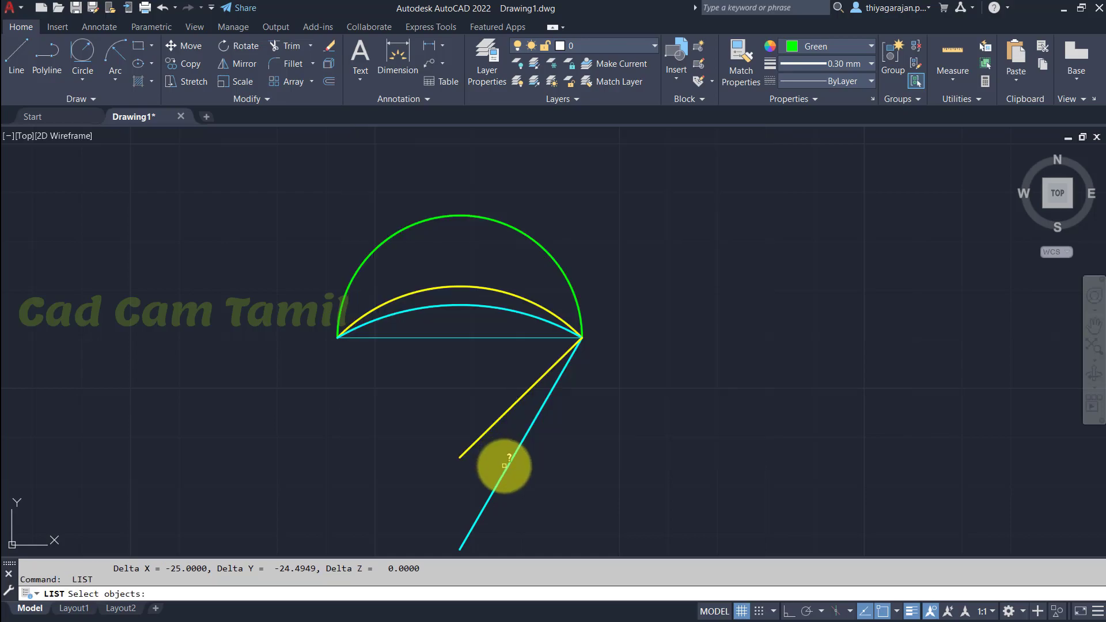
click(510, 461)
key(Return)
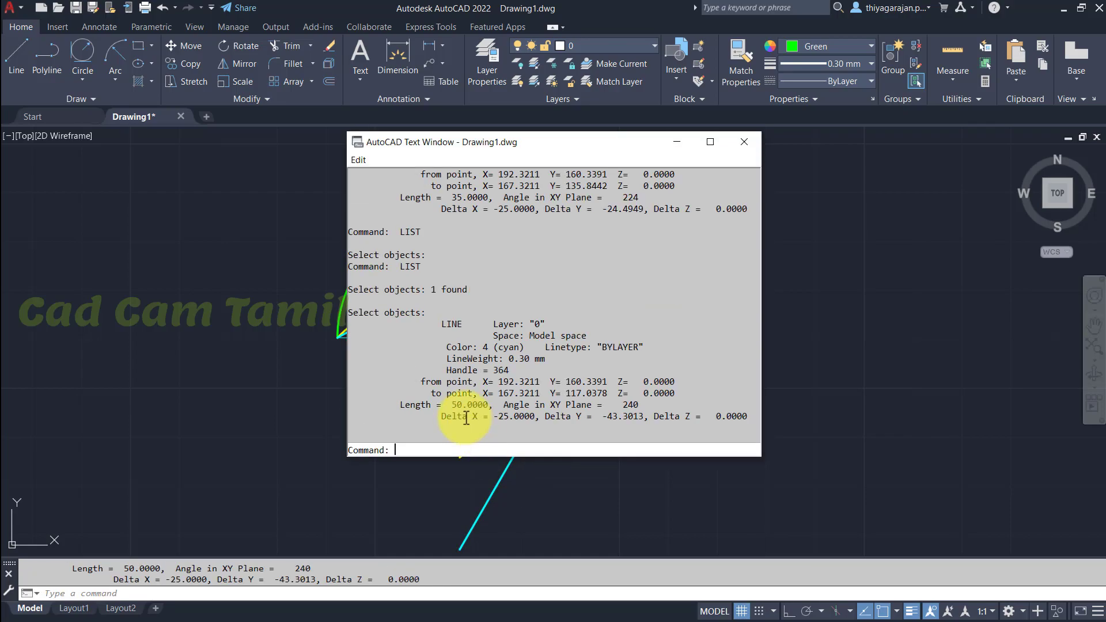
drag(452, 406, 473, 404)
key(F2)
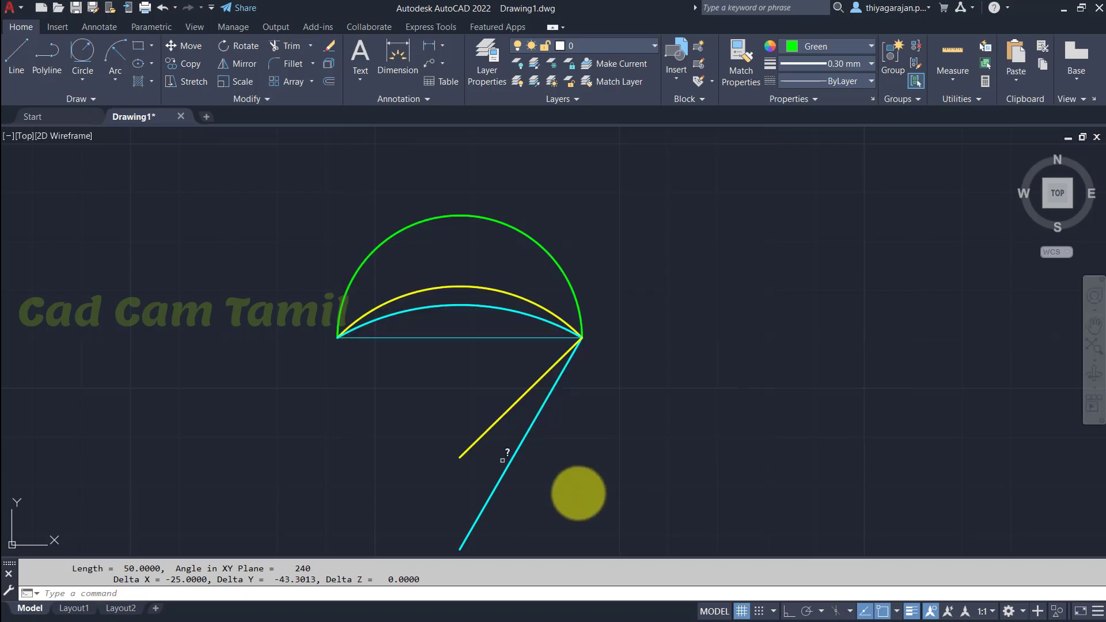
key(Return)
key(Escape)
text(l)
key(Return)
click(460, 549)
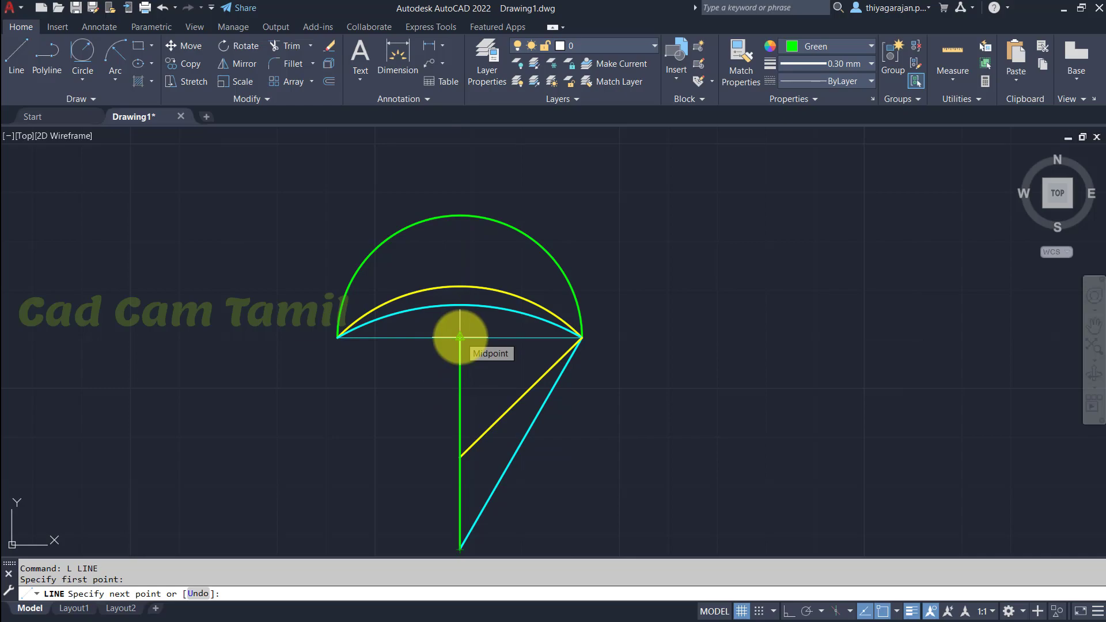
key(Escape)
key(Escape)
- Erase the three arcs and the yellow and cyan radius lines, keeping only the horizontal reference line
click(583, 292)
click(476, 331)
click(567, 400)
click(508, 377)
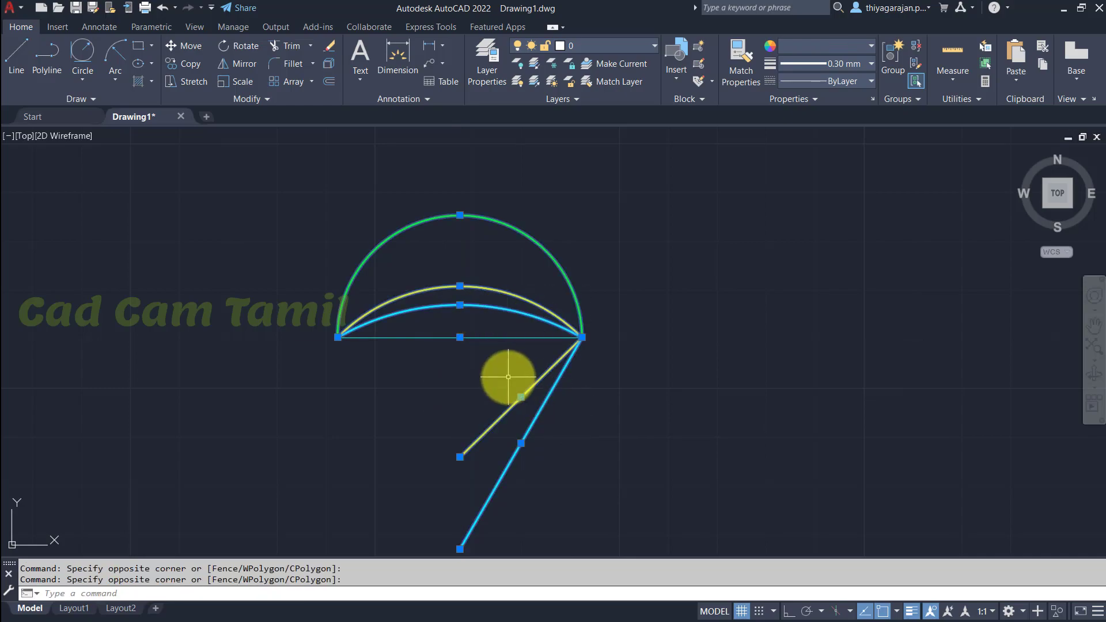
key(Delete)
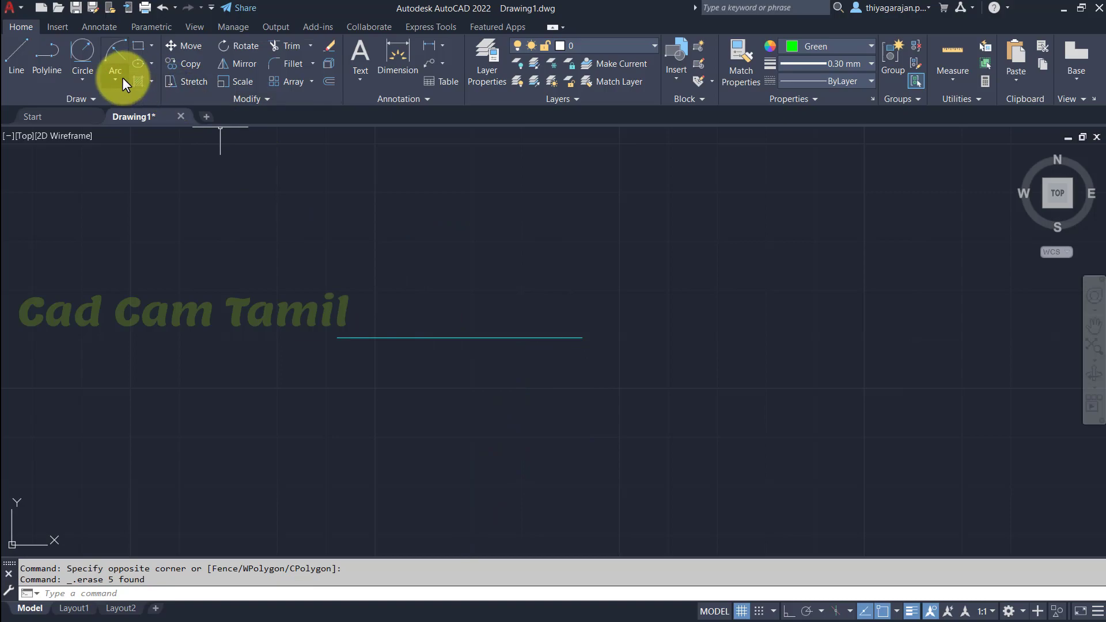
- Draw a green Start, End, Radius arc from the reference line's east endpoint to its west endpoint with a radius of 45
click(122, 77)
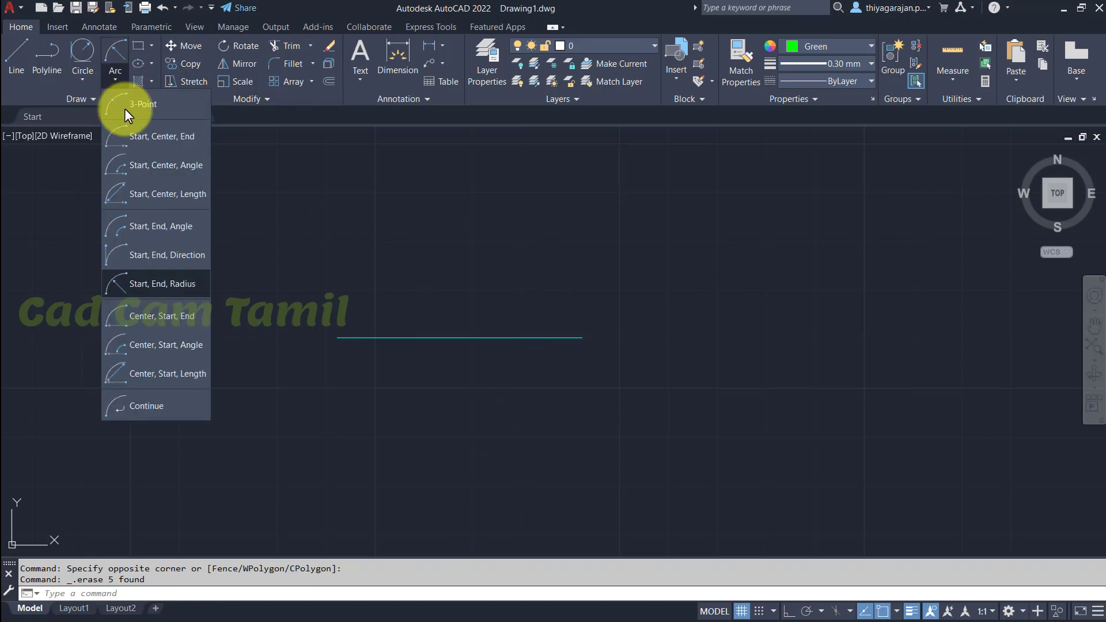
click(175, 291)
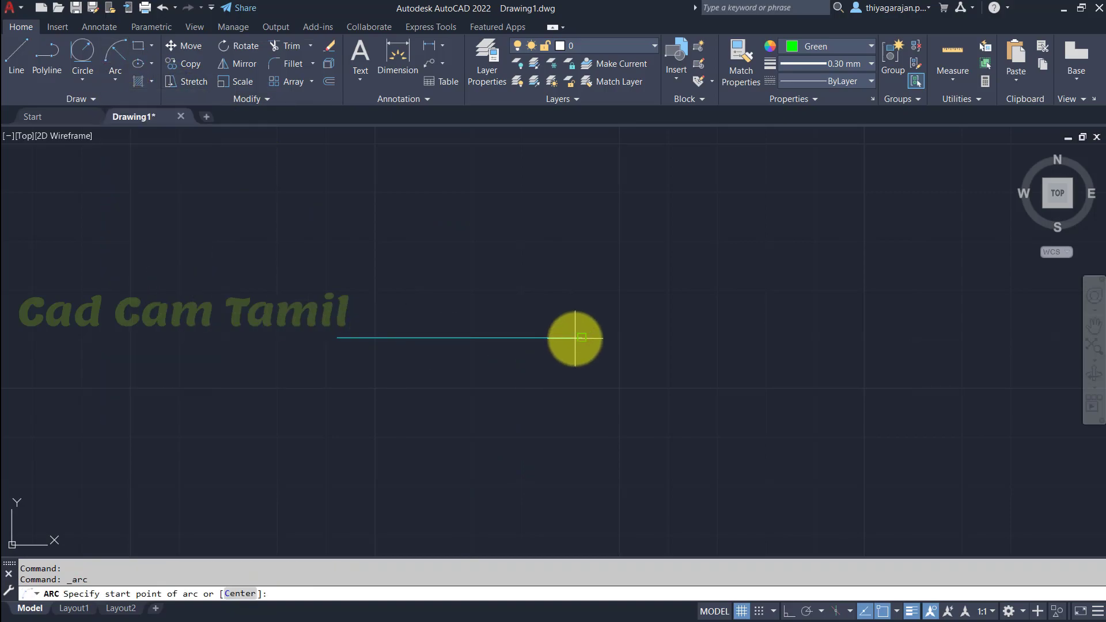
click(582, 338)
click(337, 337)
scroll(346, 340, down, 3)
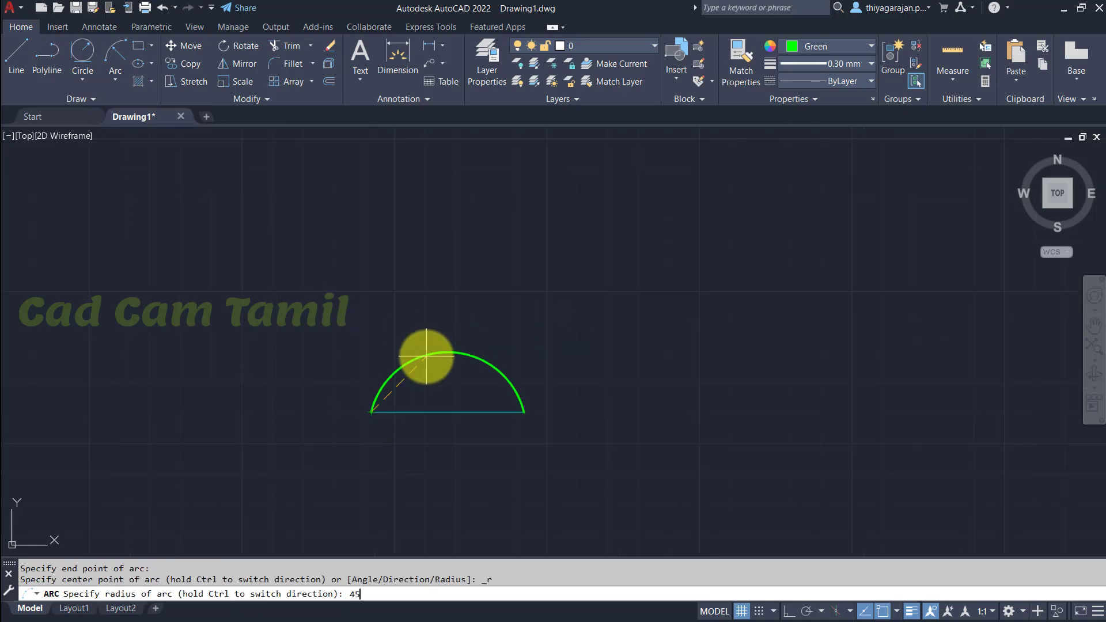
text(45)
key(Return)
- Draw a green line from the reference line's east endpoint to the center of the green arc
text(l)
key(Return)
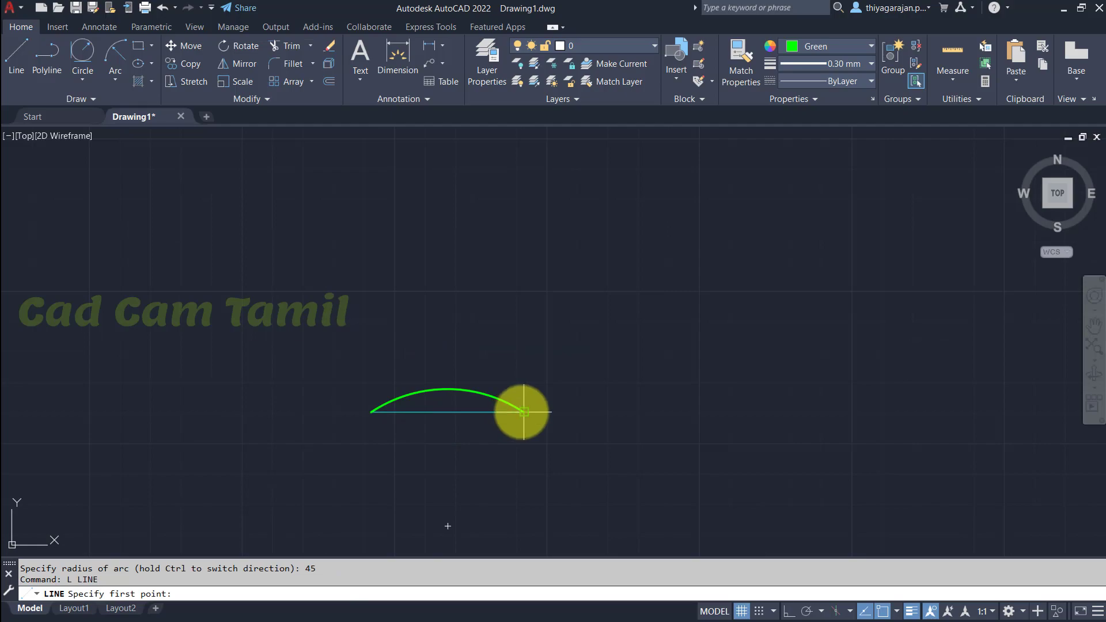
click(524, 412)
click(448, 525)
key(Return)
- Set the current color to Yellow and draw a Start, End, Radius arc from the east to the west endpoint with radius -45
click(821, 47)
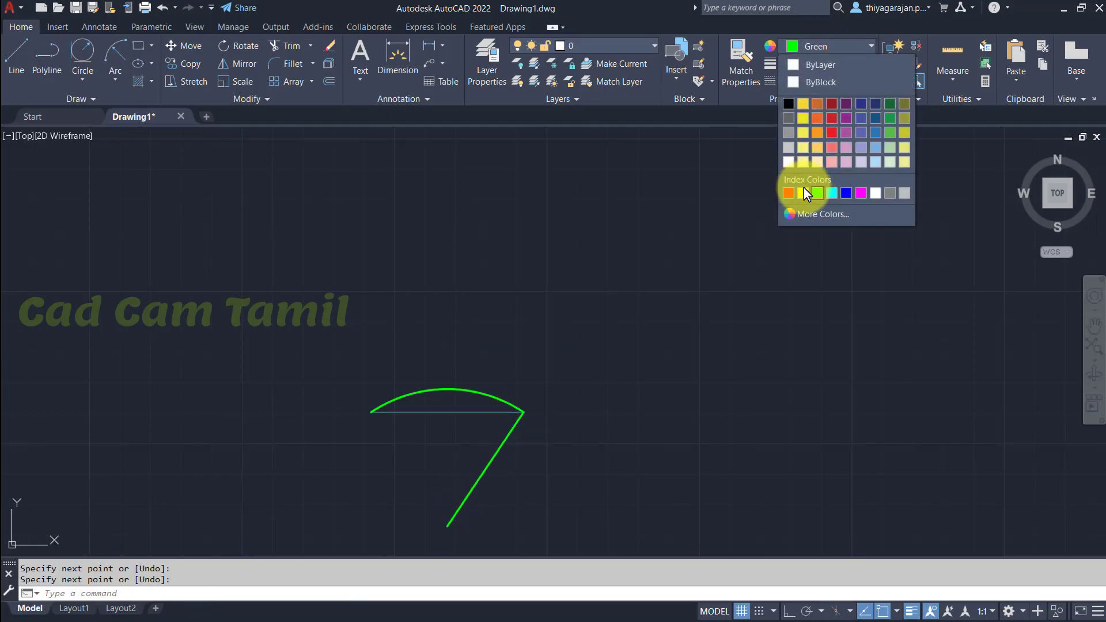
click(801, 186)
click(120, 80)
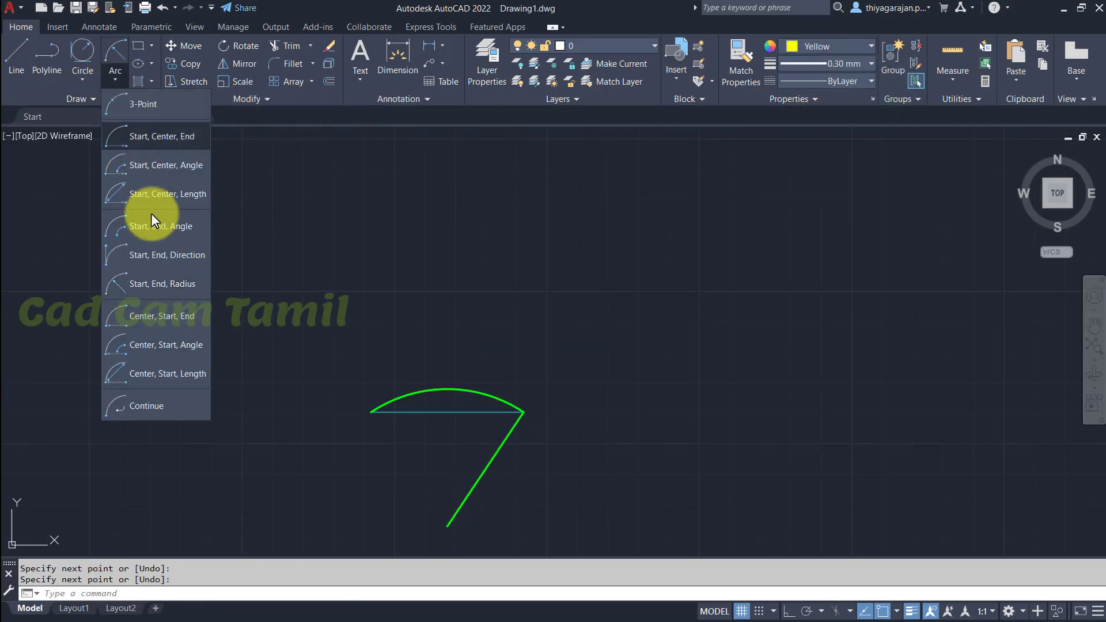
click(160, 288)
click(518, 406)
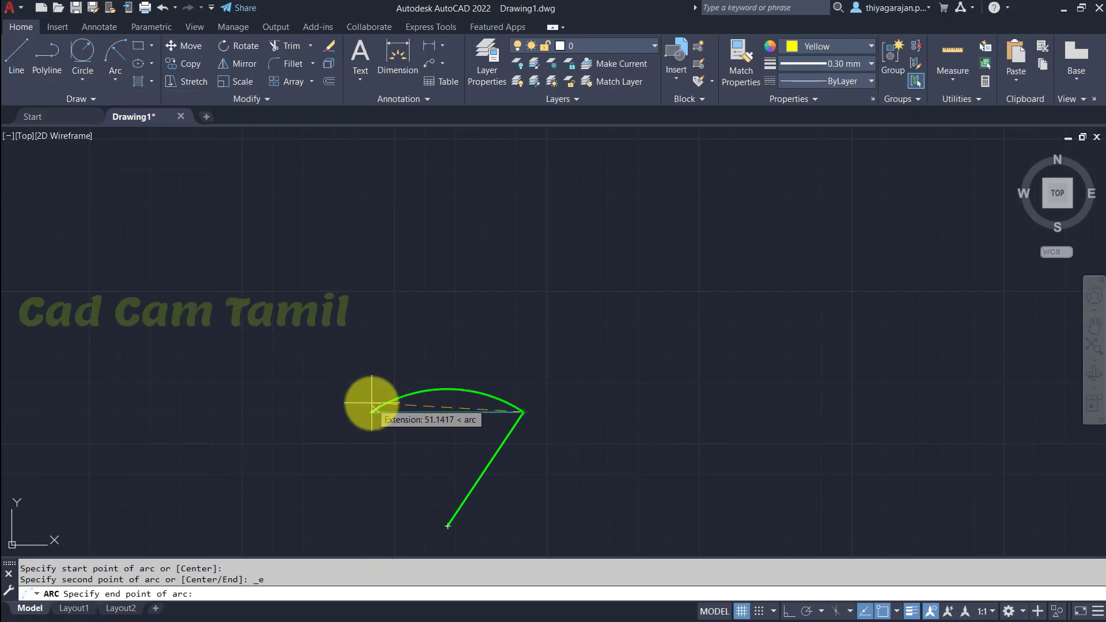
click(372, 411)
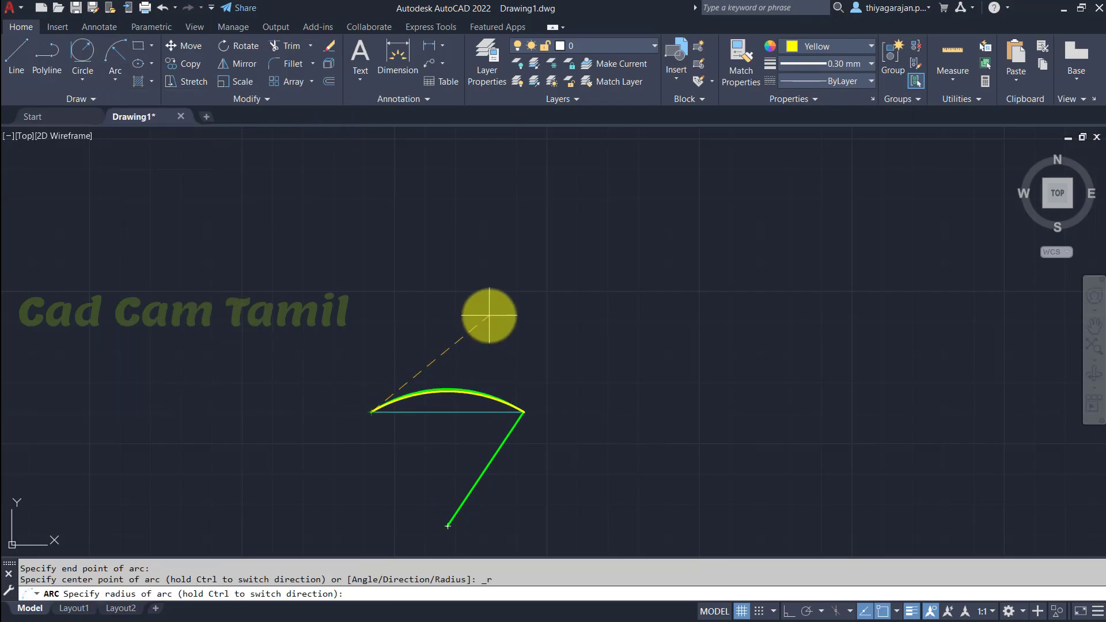
key(Return)
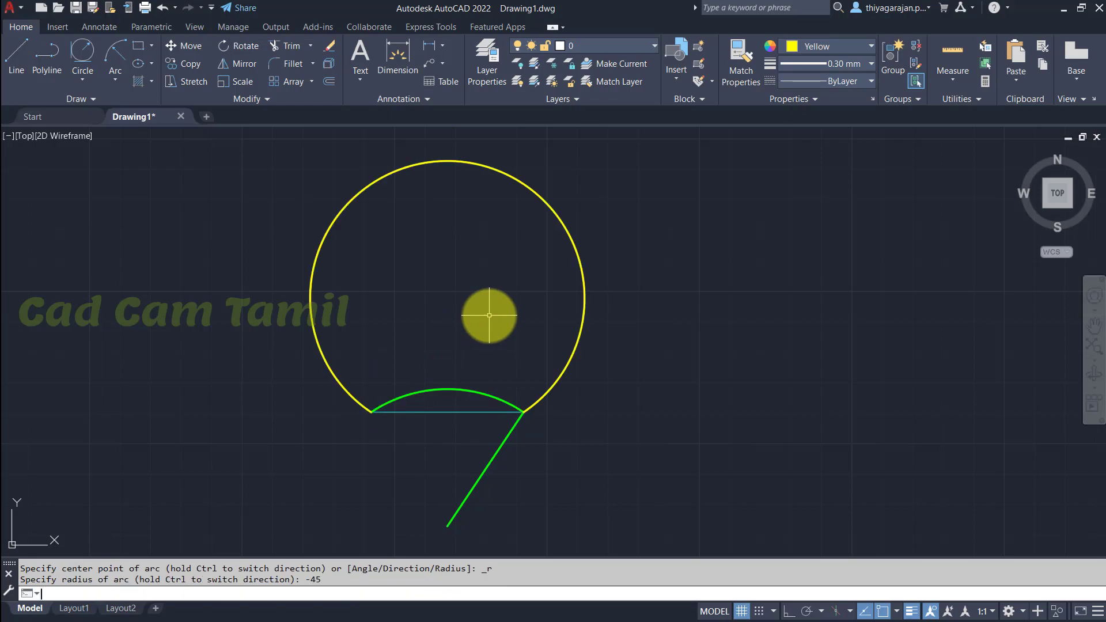
- Draw a yellow line from the reference line's east endpoint to the center of the large yellow arc
text(L)
key(Return)
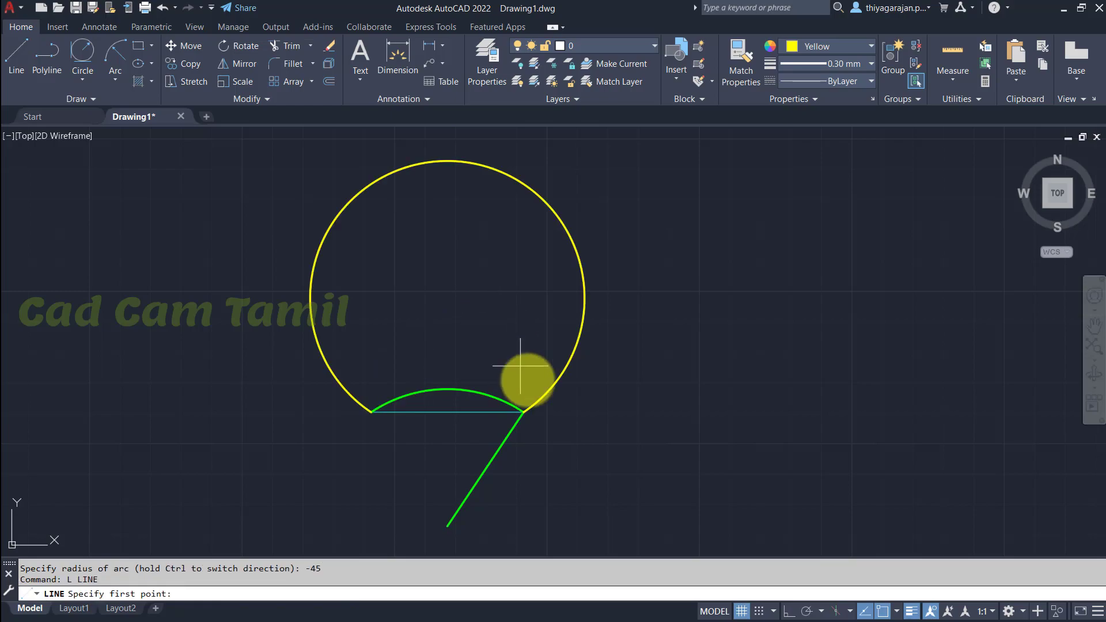
click(524, 411)
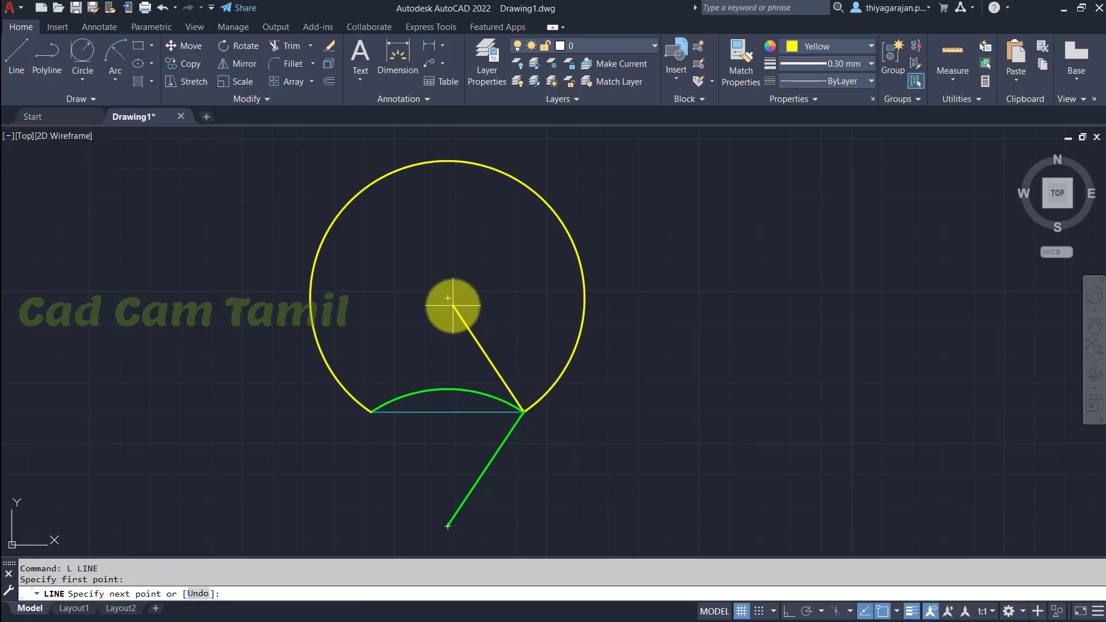
click(448, 297)
key(Return)
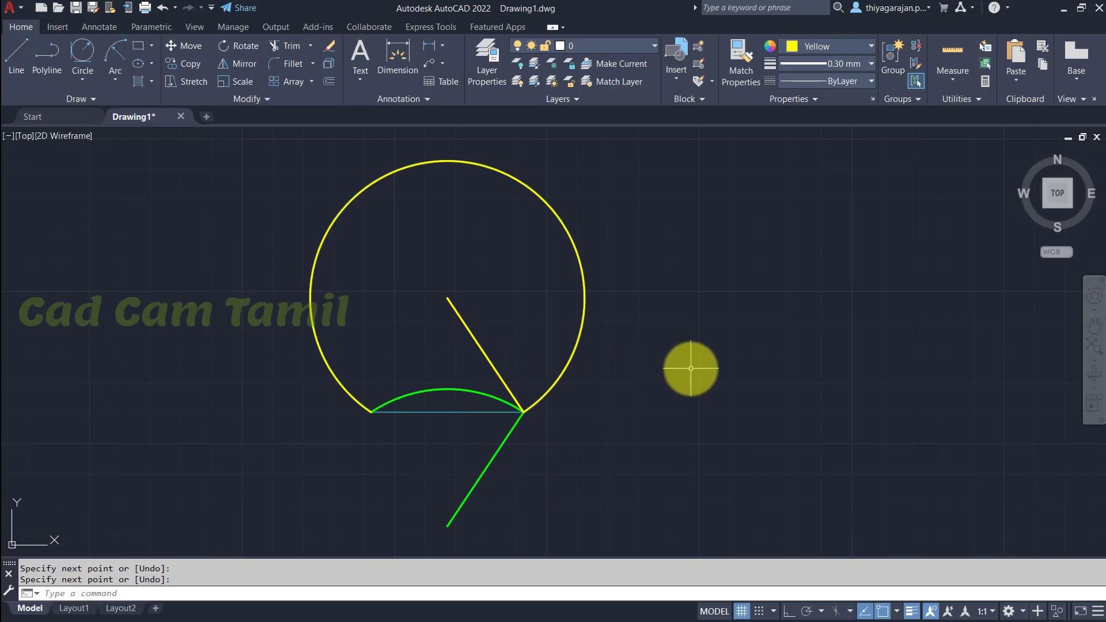
click(441, 388)
key(Escape)
click(586, 293)
key(Escape)
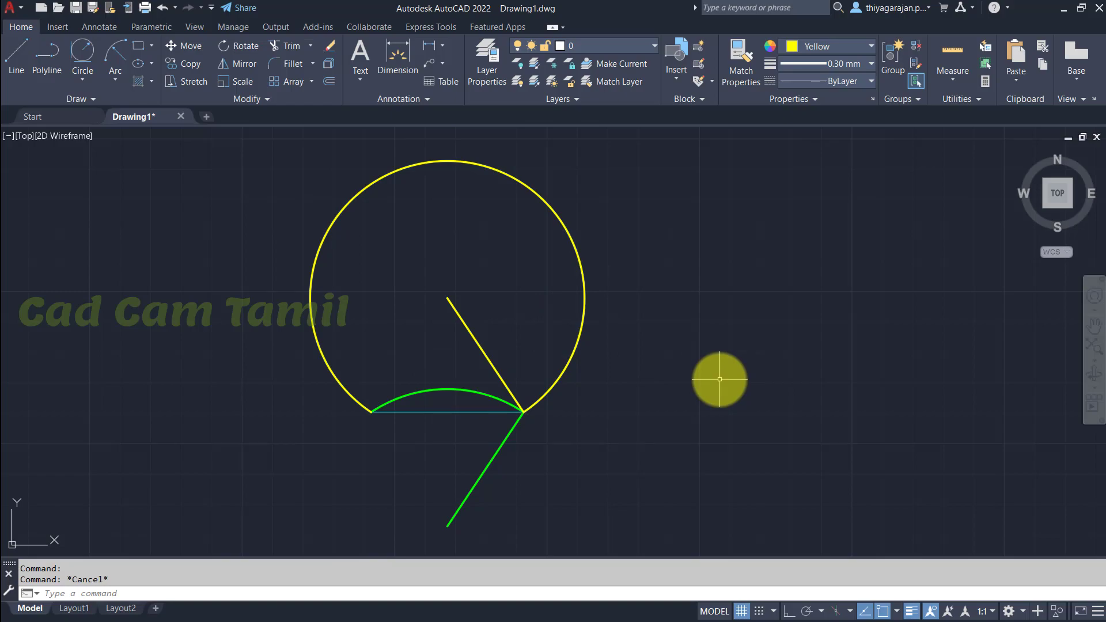
- Draw a Continue arc tangent to the yellow radius line, from the large arc's center to a point farther west inside that arc
click(116, 82)
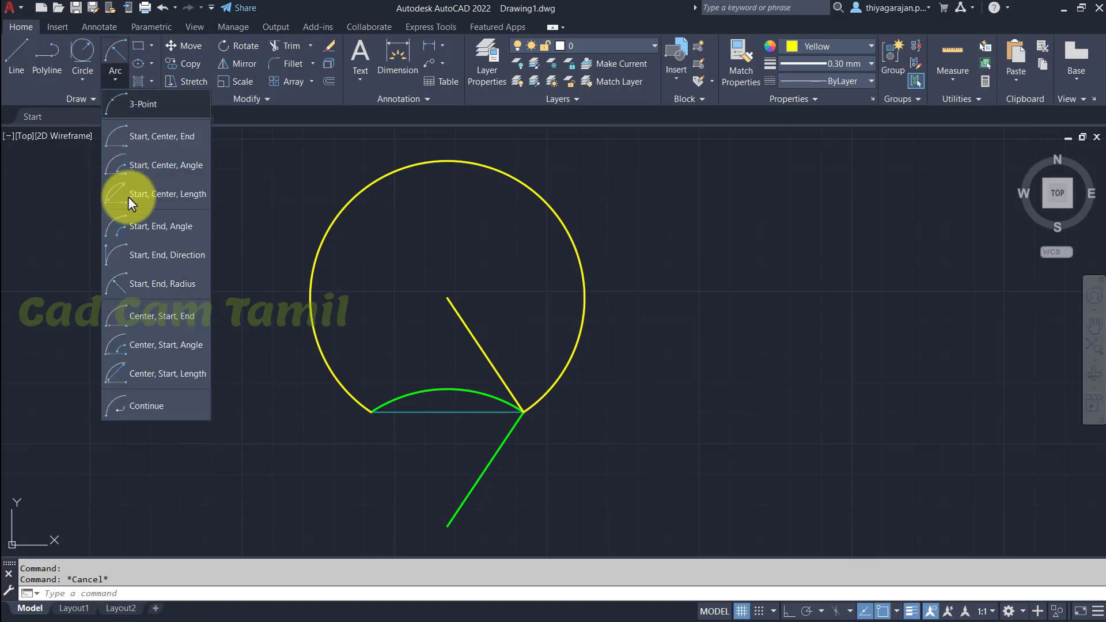
click(171, 409)
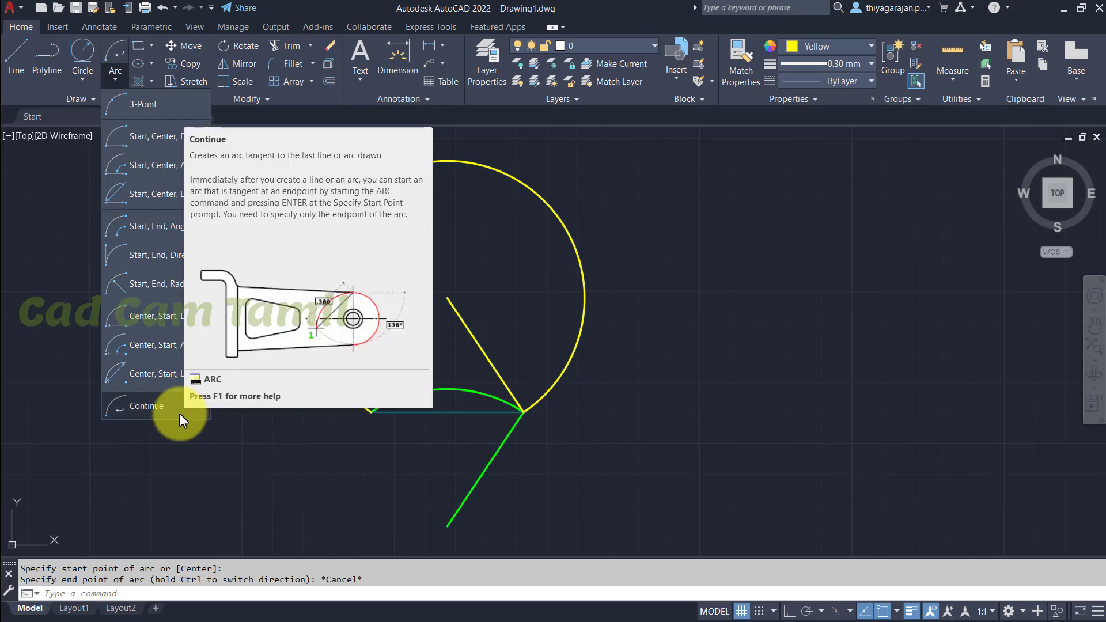
click(178, 413)
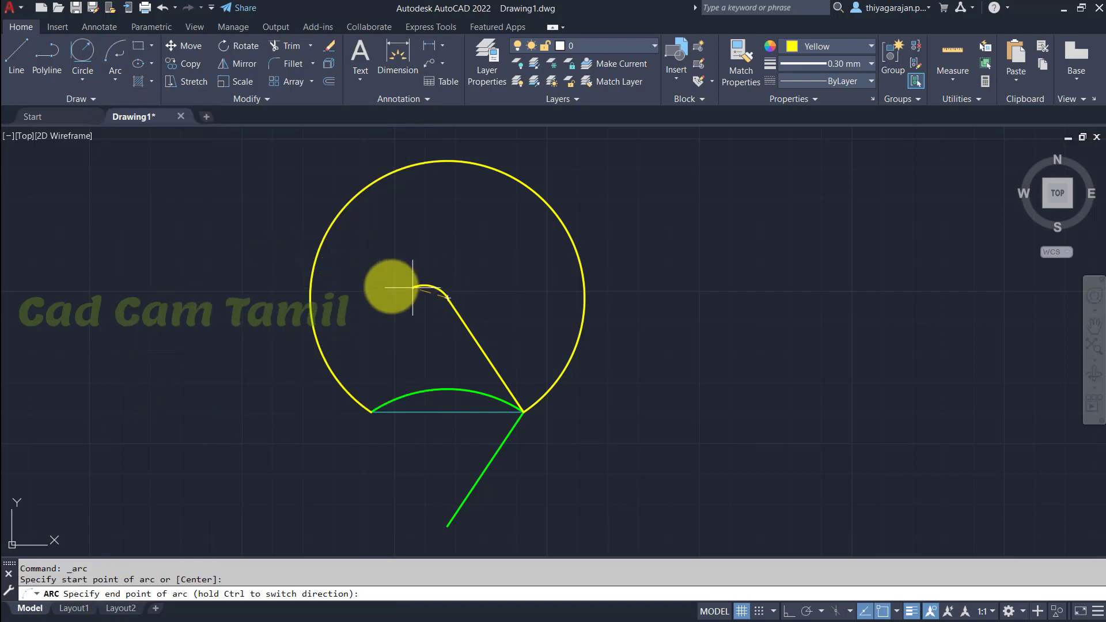
click(346, 302)
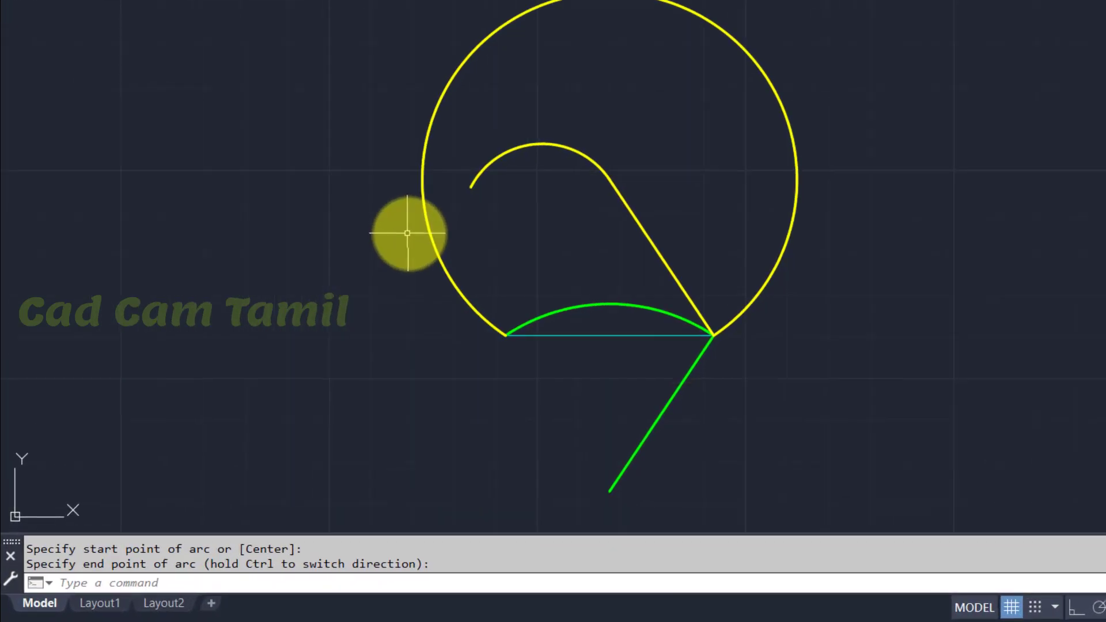
- Extend the yellow arc chain with tangent Continue arcs that leave the large arc westward and curve back north
click(116, 75)
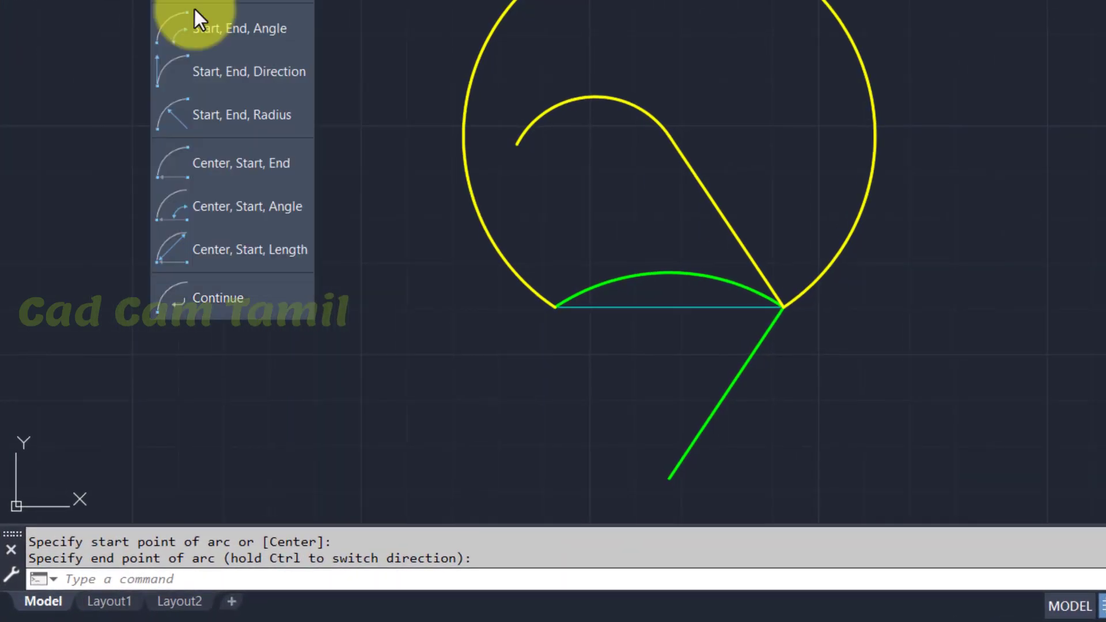
click(215, 298)
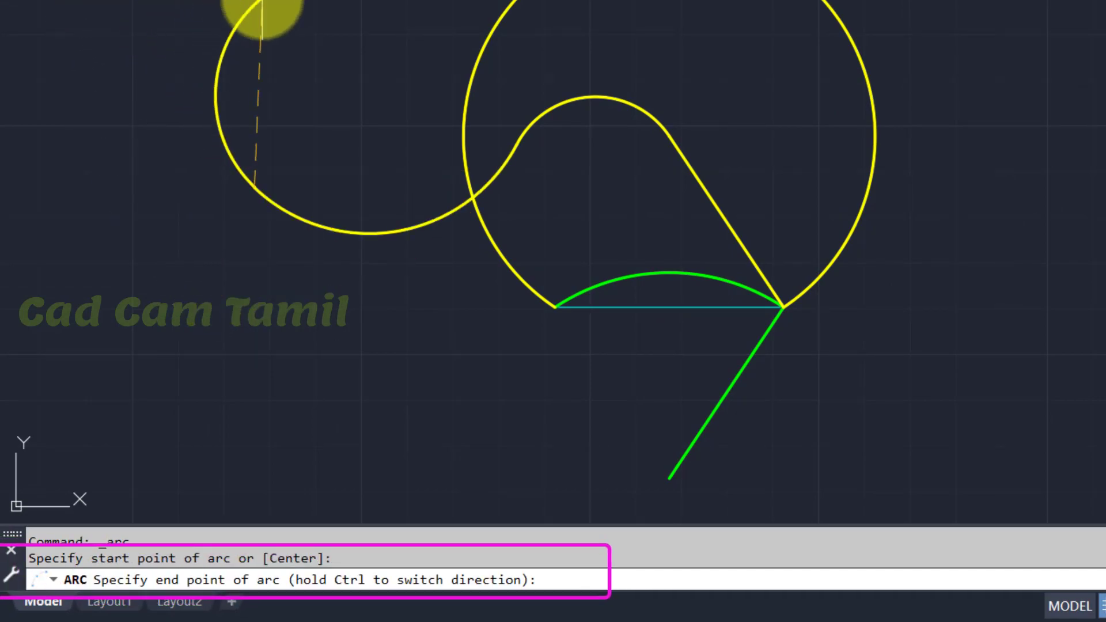
click(262, 0)
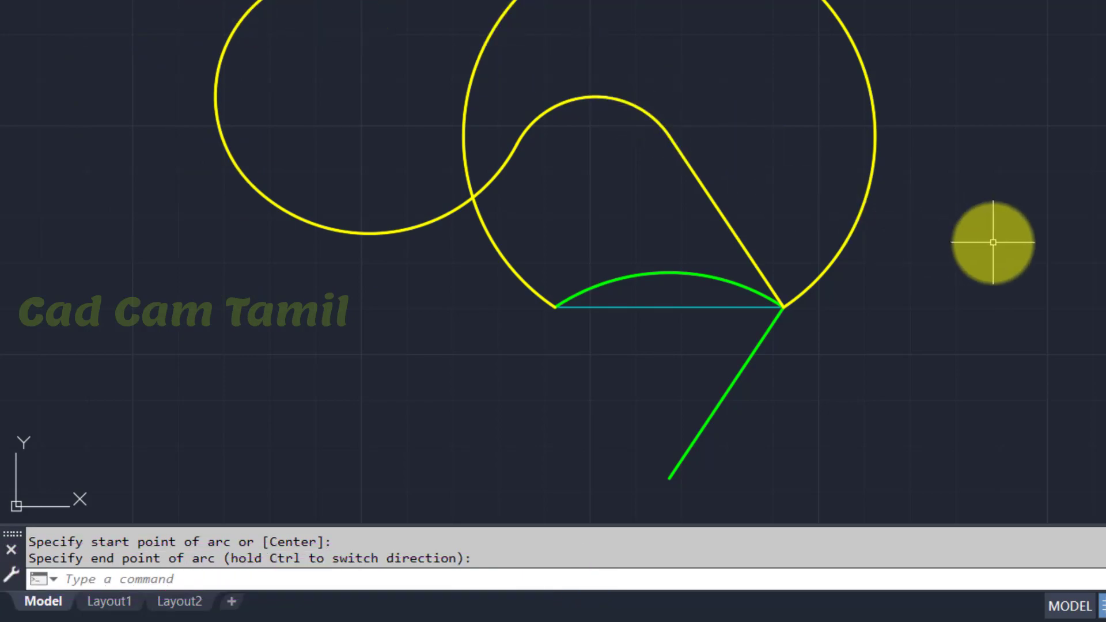
- Draw a yellow line in the empty area east of the large arc, sloping up toward the northeast
text(l)
key(Return)
click(1002, 243)
click(1103, 135)
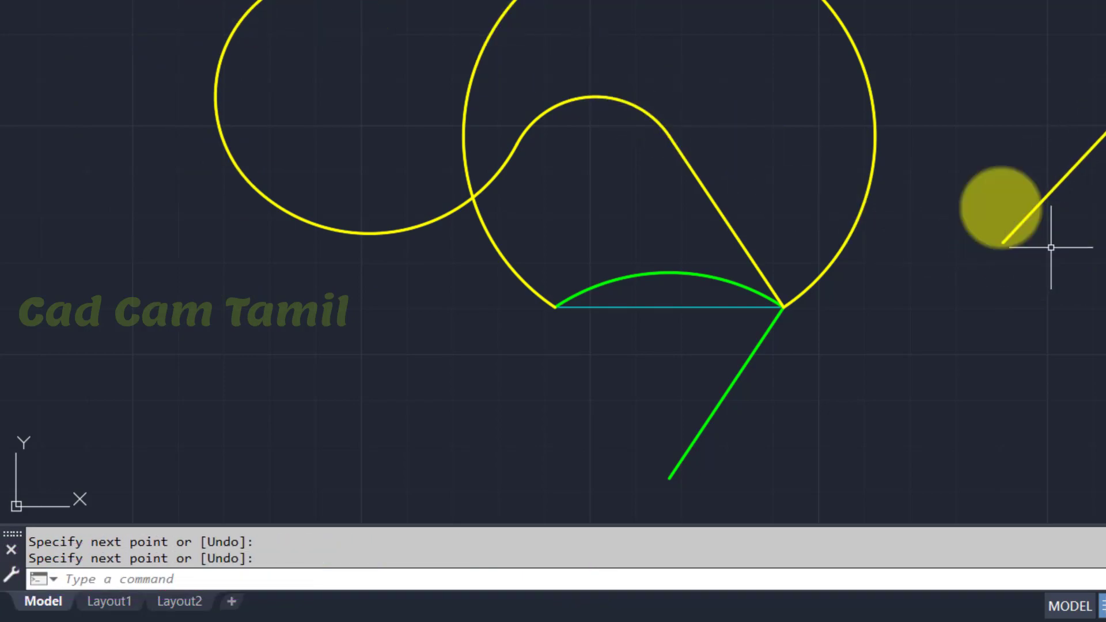
- Draw a Continue arc tangent to the sloping line, from its upper end to a point farther east at about the same height
click(148, 1)
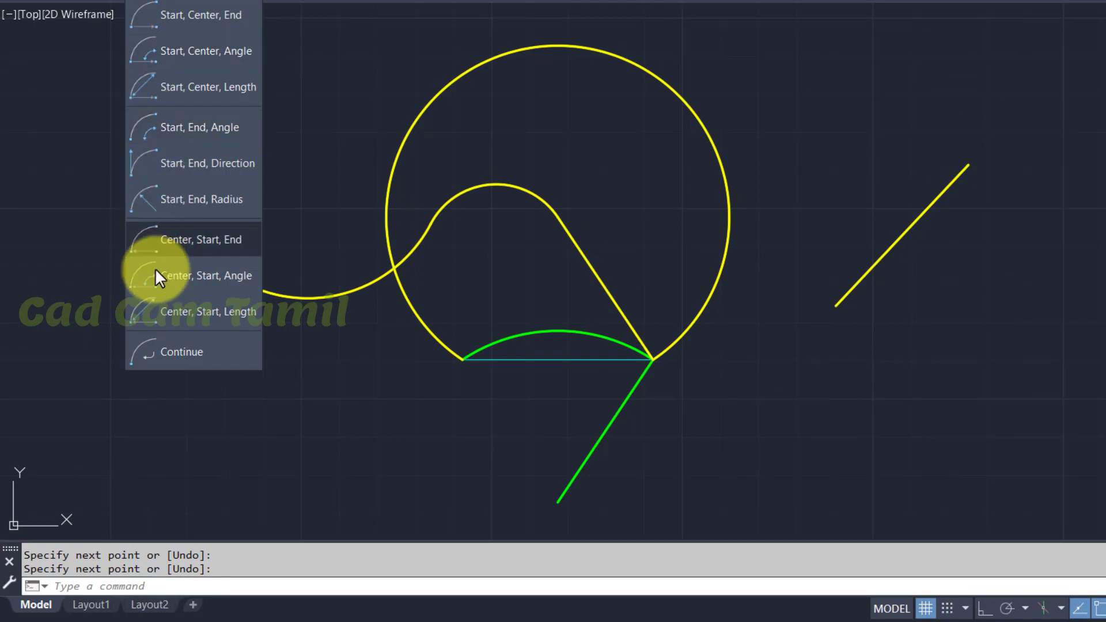
click(167, 347)
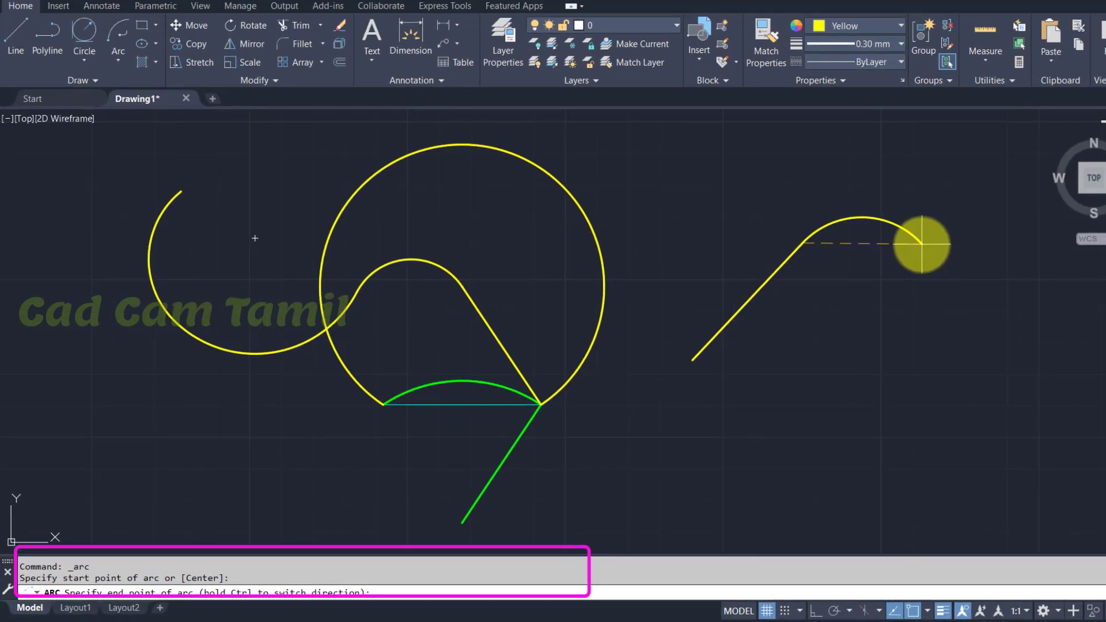
click(921, 244)
click(118, 60)
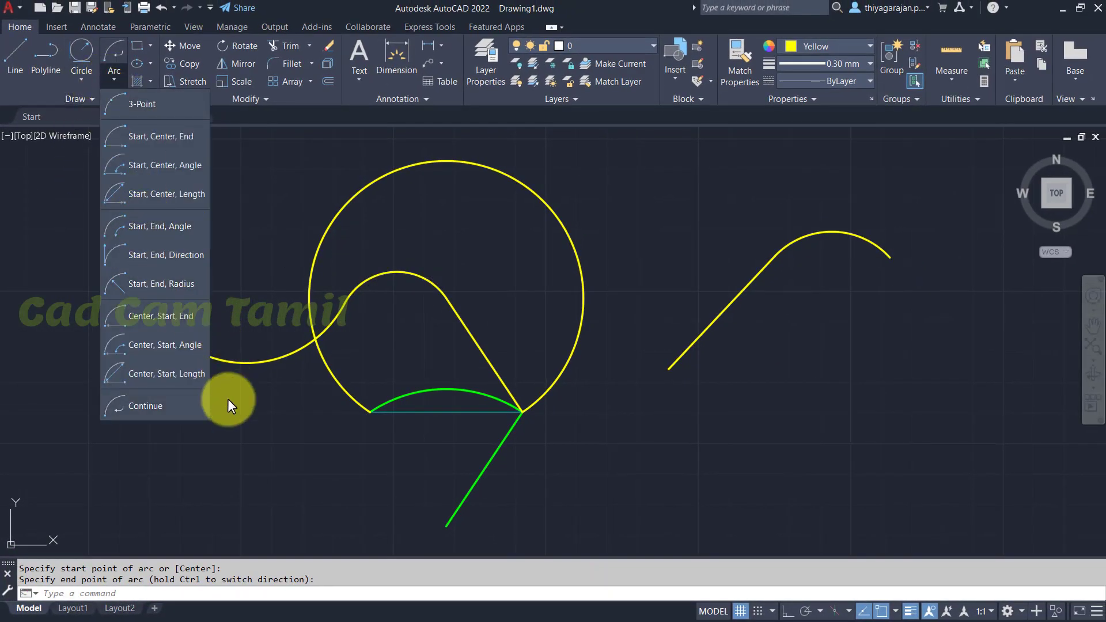
click(786, 414)
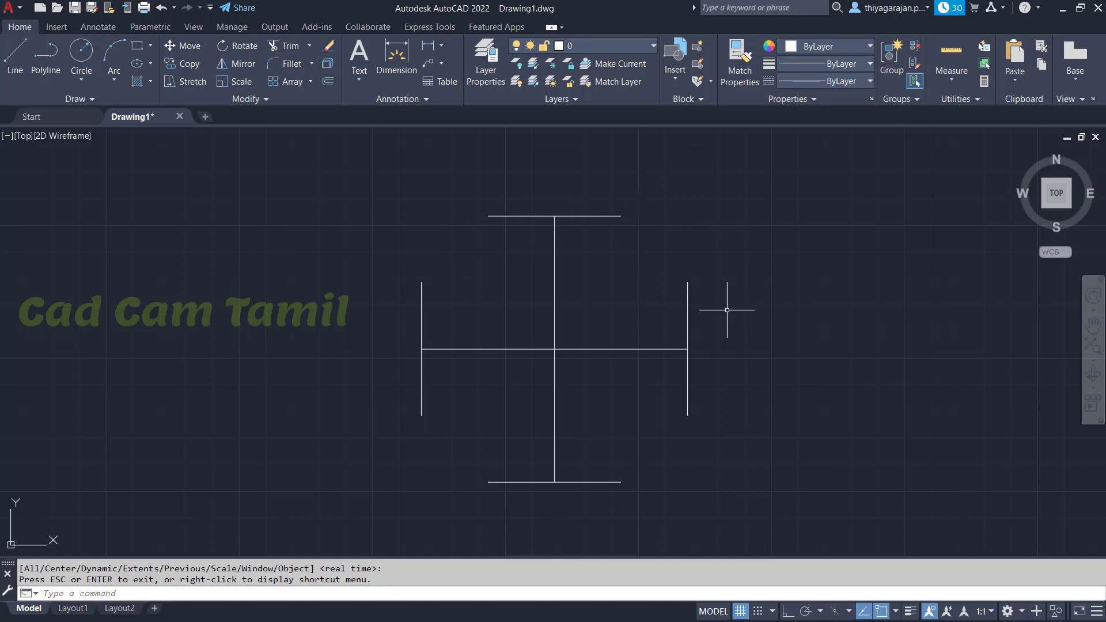
- Consult the exercise slide and draw a Start, End, Radius arc of radius 25 from the west line's upper endpoint to the top line's west endpoint
key(alt+Tab)
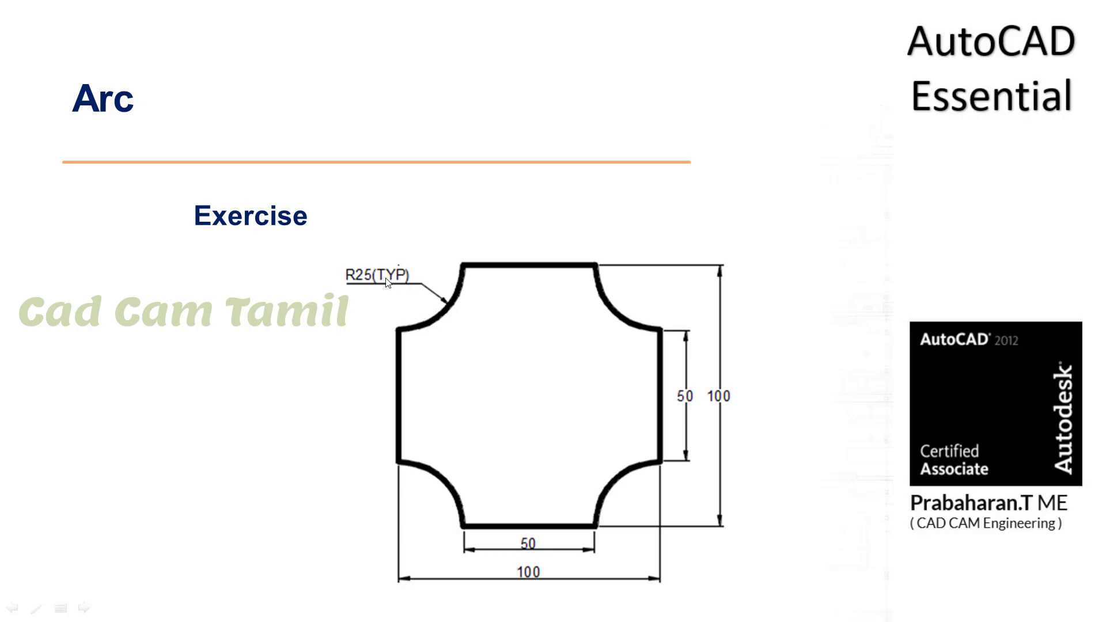
key(alt+Tab)
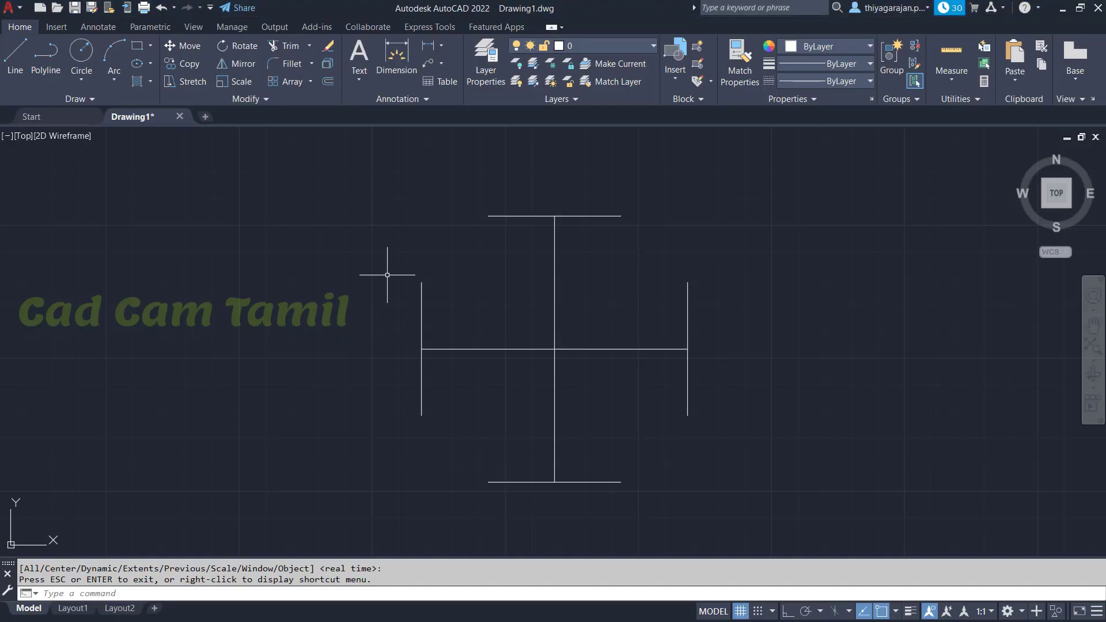
click(113, 79)
click(158, 286)
click(421, 282)
click(488, 216)
text(20)
key(Return)
- Try a radius 25 arc from the west line's lower endpoint to the bottom line's west endpoint, and delete it
key(Return)
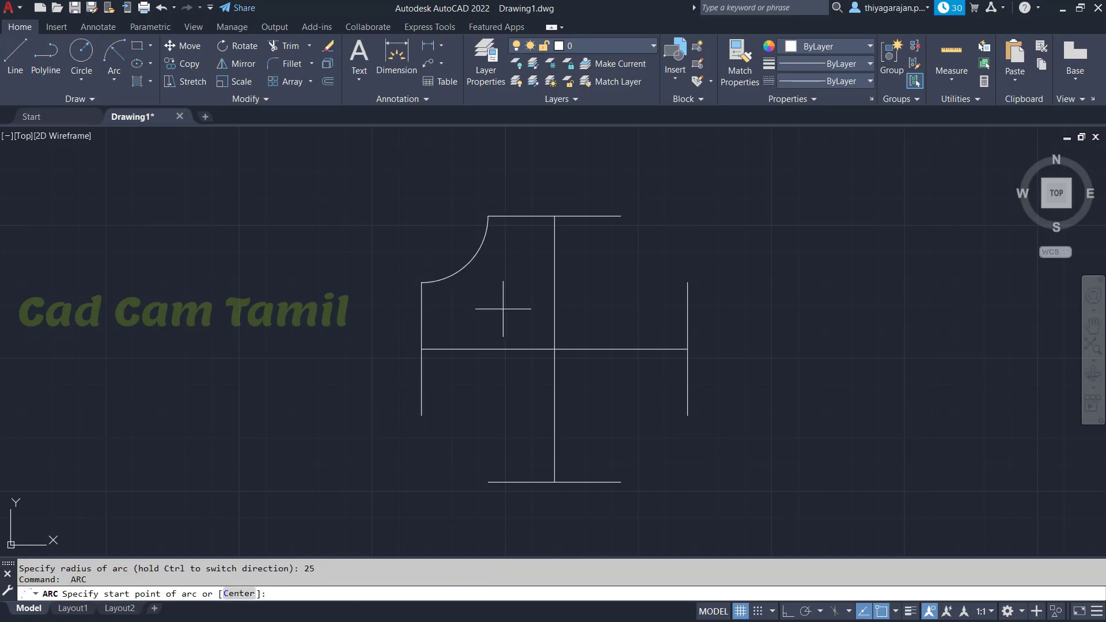
click(422, 415)
click(488, 482)
text(25)
key(Return)
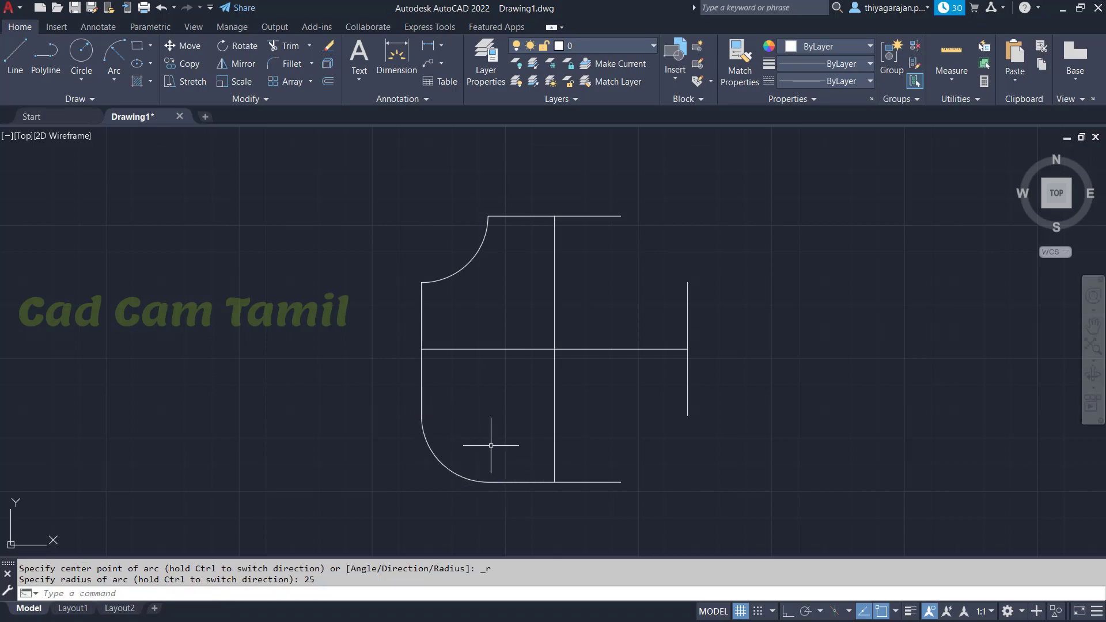
drag(460, 445, 409, 461)
key(Delete)
- Draw a Start, End, Radius arc from the bottom line's west endpoint to the west line's lower endpoint with radius 25
click(112, 84)
click(131, 289)
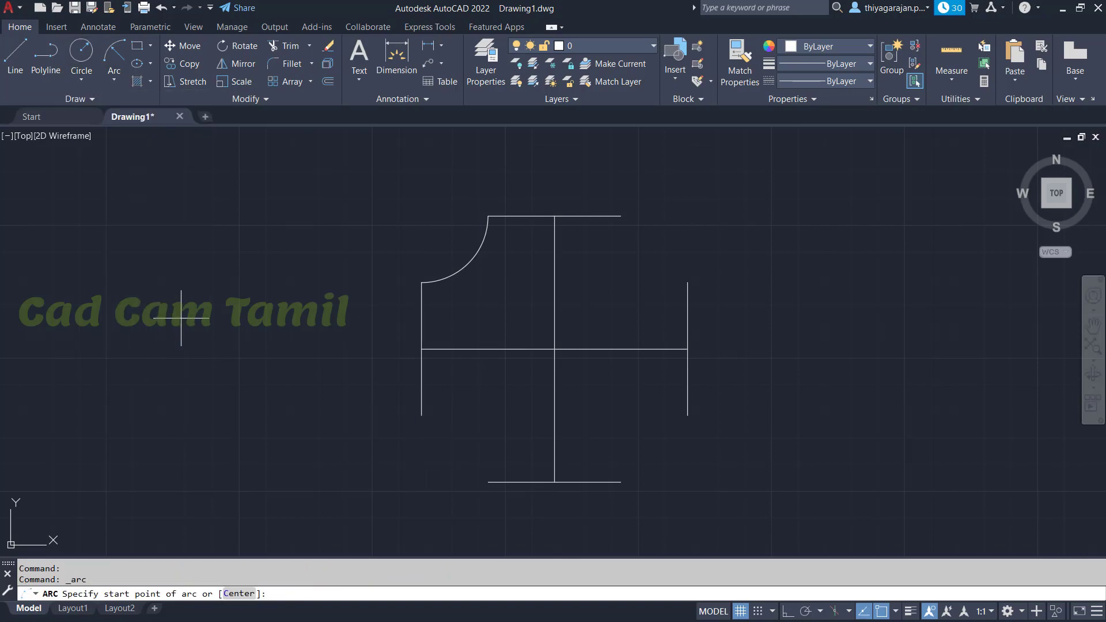
click(489, 480)
click(422, 414)
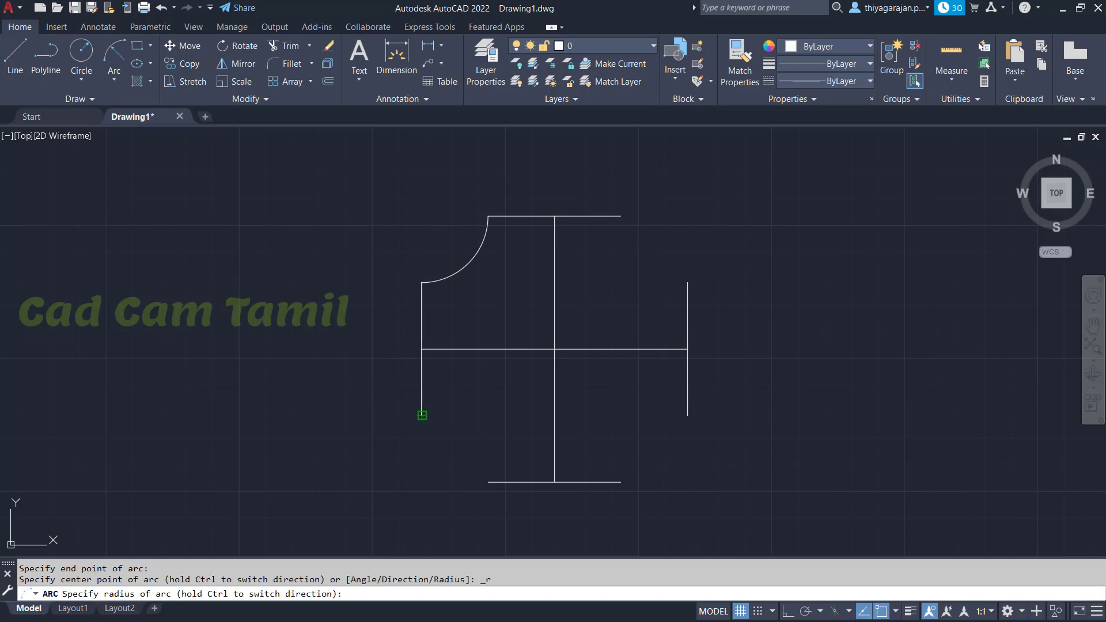
key(Return)
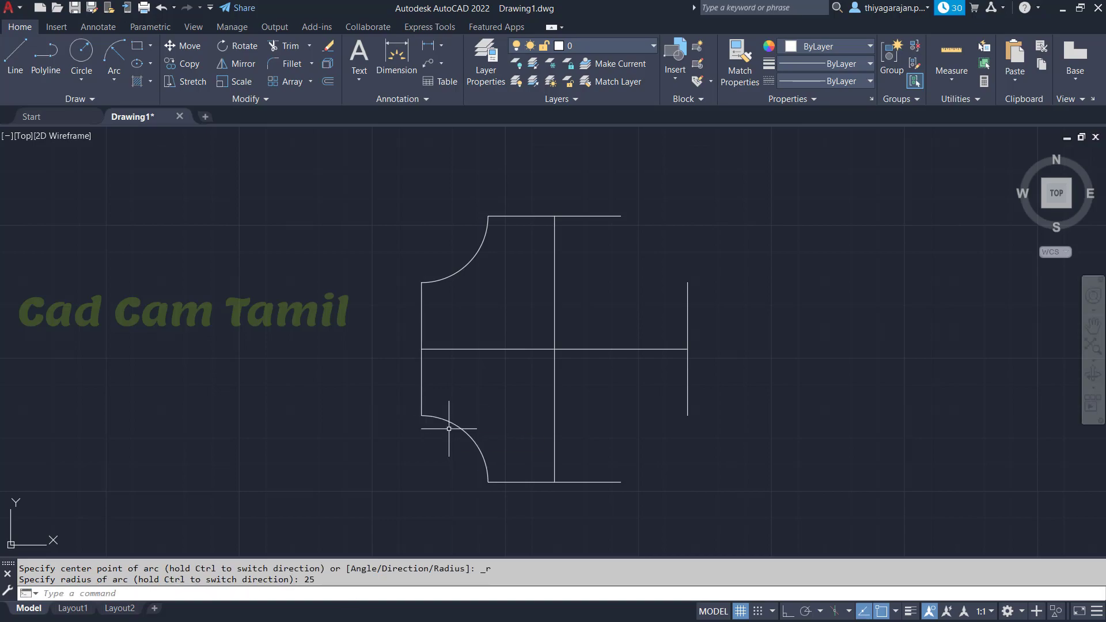
- Draw a Start, End, Radius arc from the east line's lower endpoint to the bottom line's east endpoint with radius 25
click(109, 82)
click(126, 286)
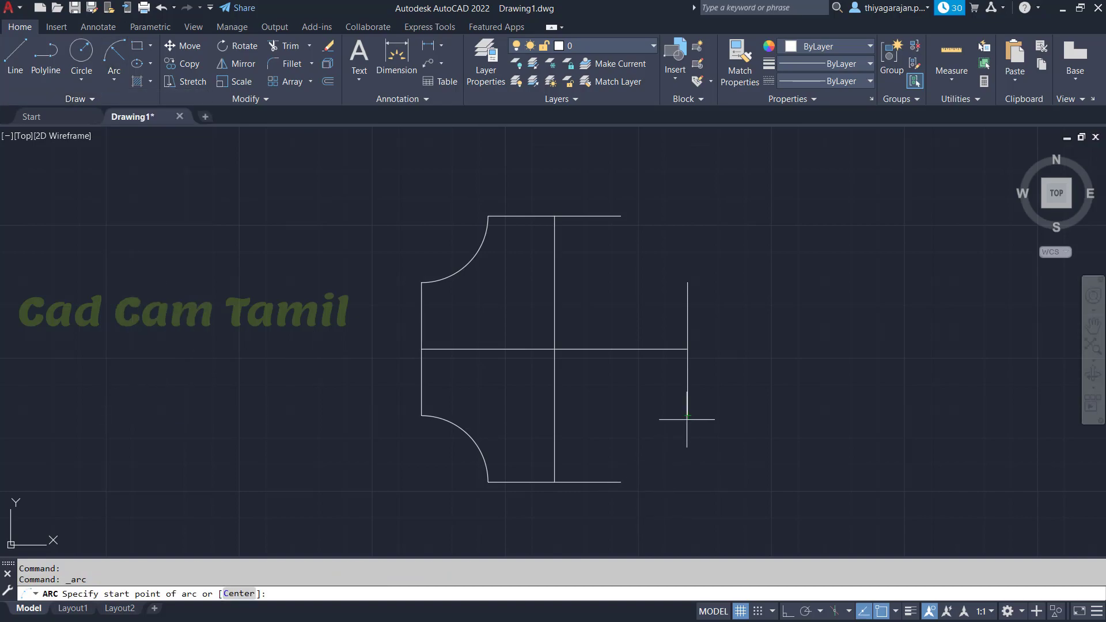
click(688, 414)
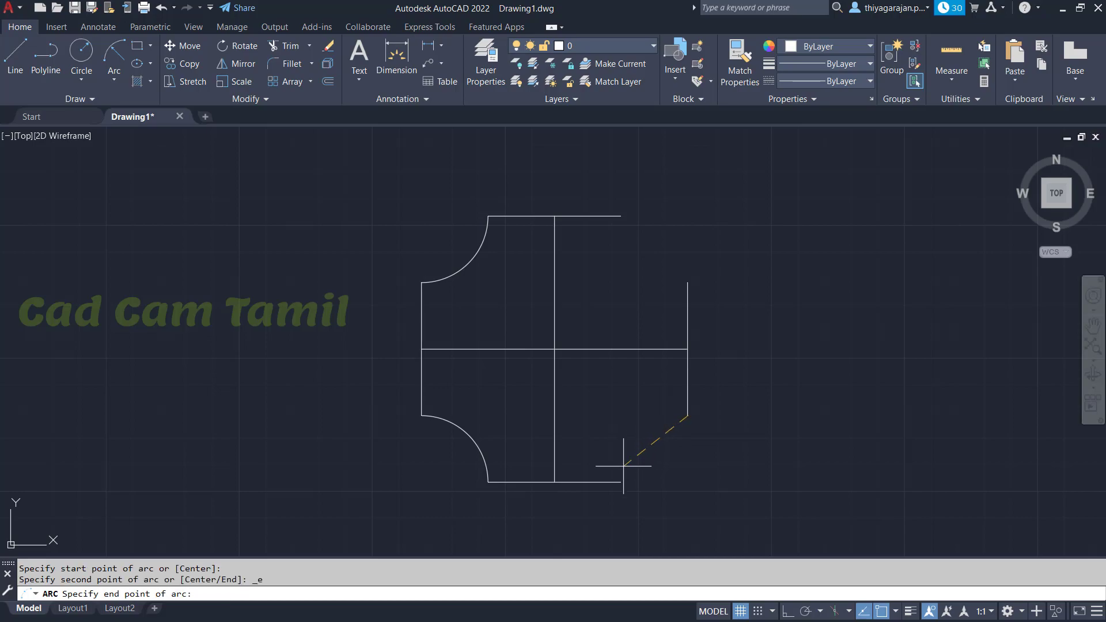
click(621, 482)
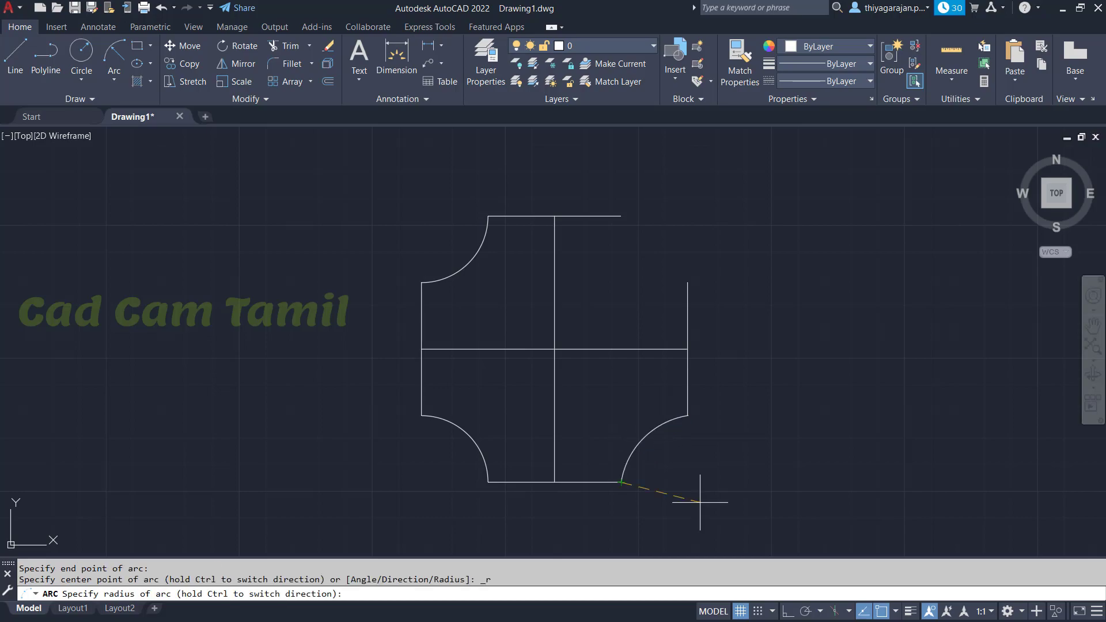
text(25)
key(Return)
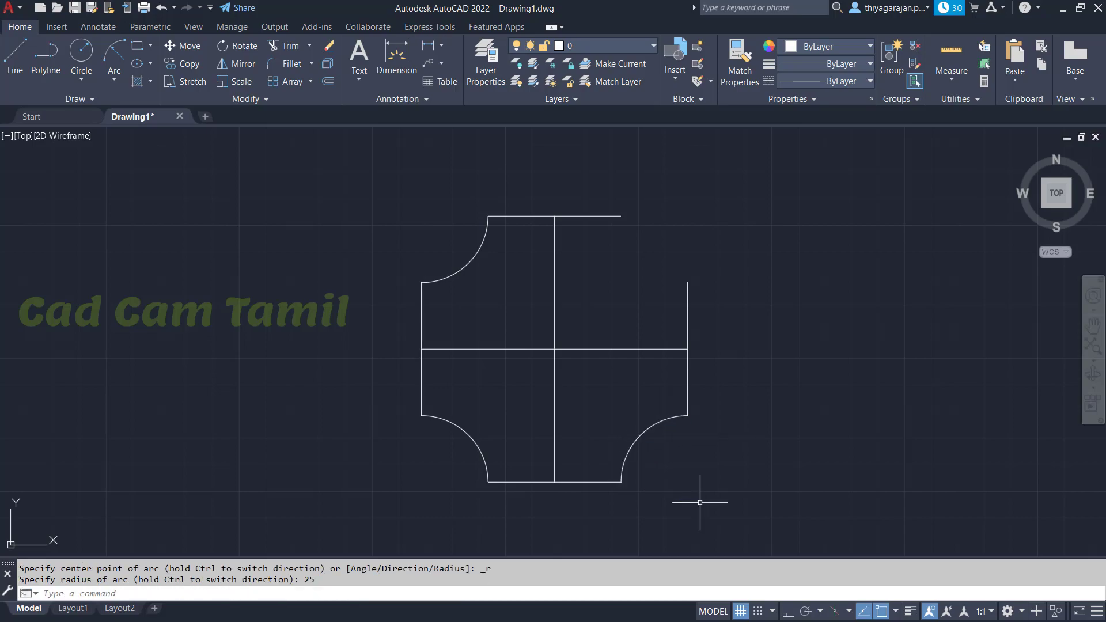
- Draw a Start, End, Radius arc from the top line's east endpoint to the east line's upper endpoint with radius 25
click(114, 58)
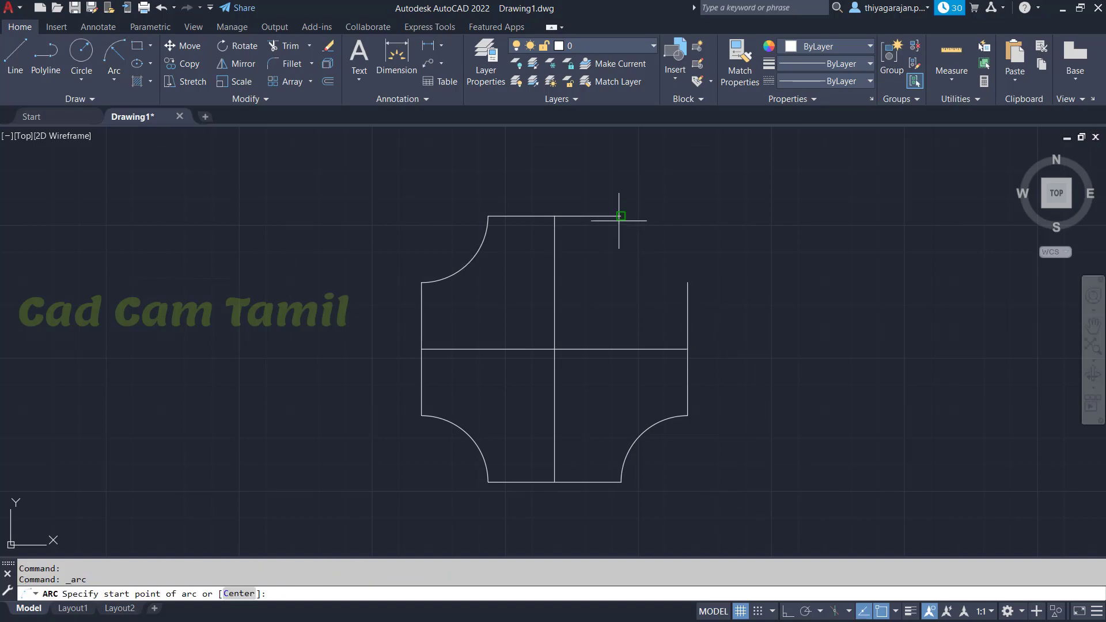
click(621, 216)
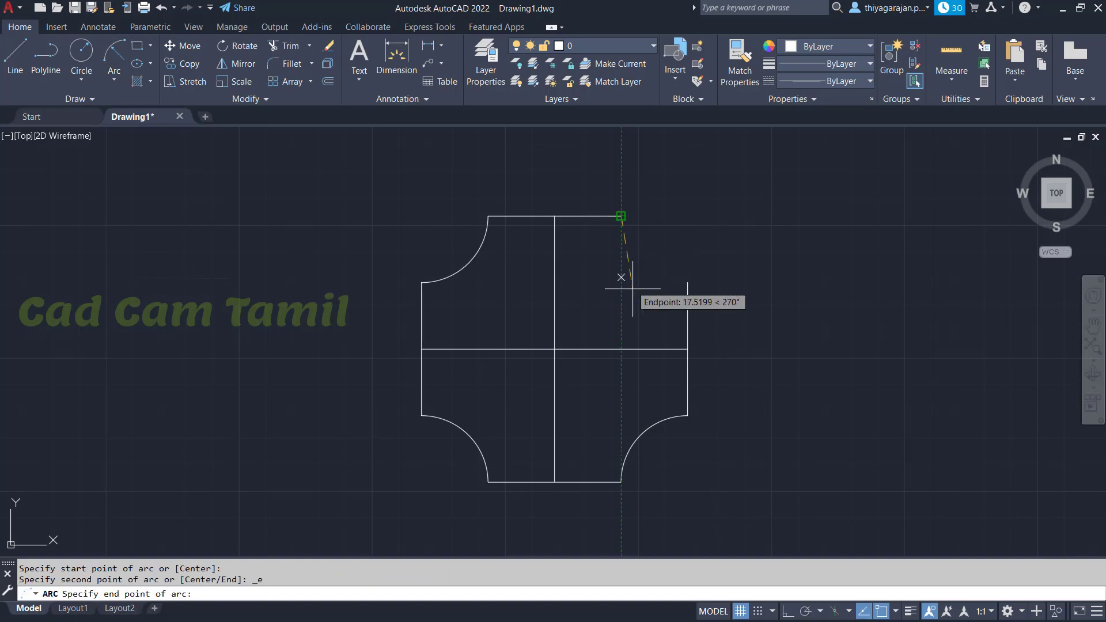
click(688, 283)
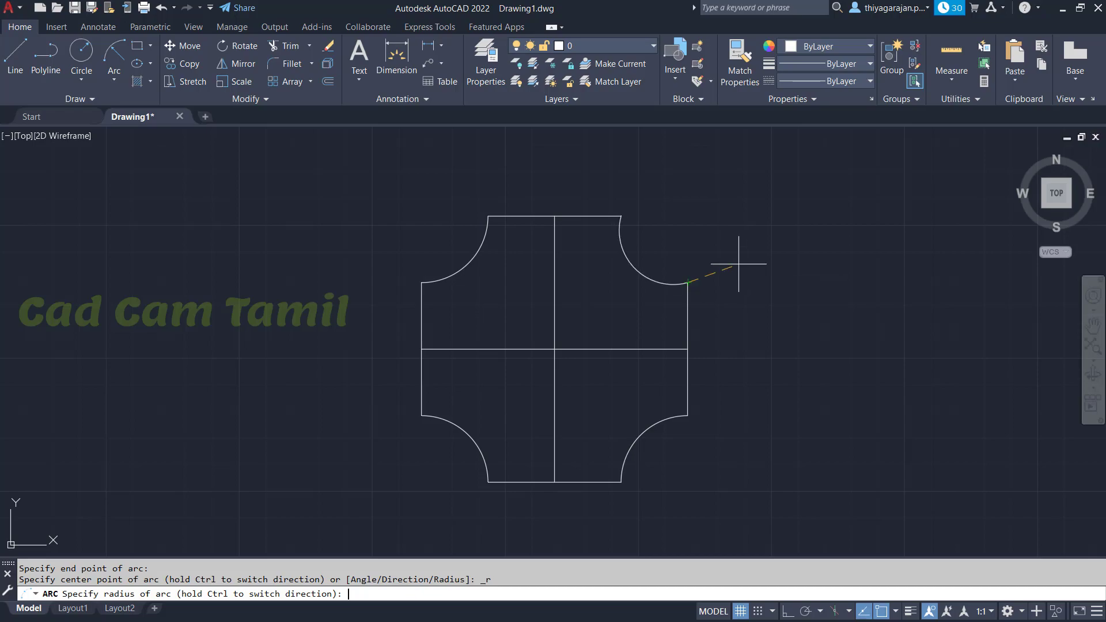
key(Return)
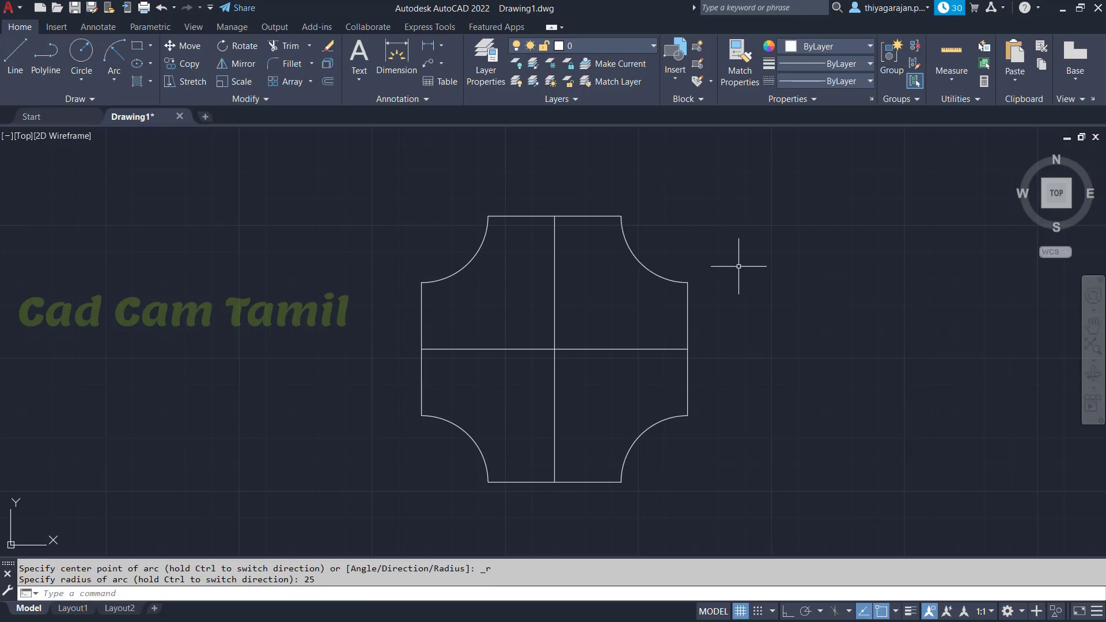